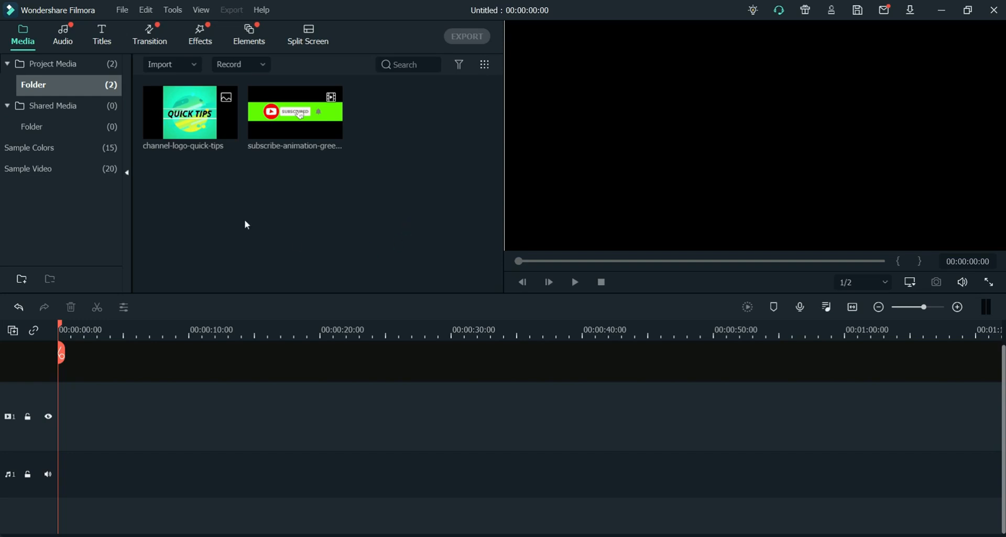
- Preview the channel-logo-quick-tips image and the subscribe animation video in the project media
left_click(186, 125)
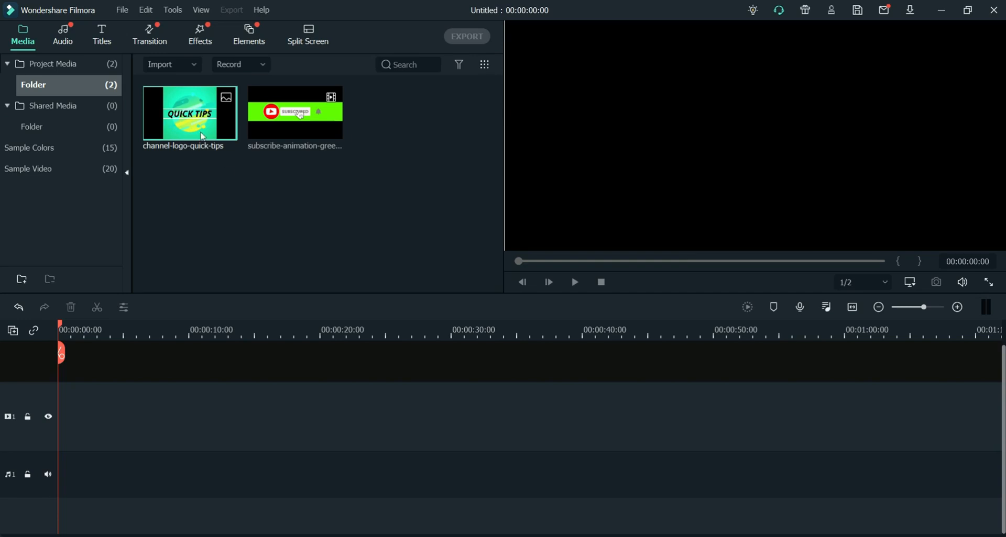
key("space")
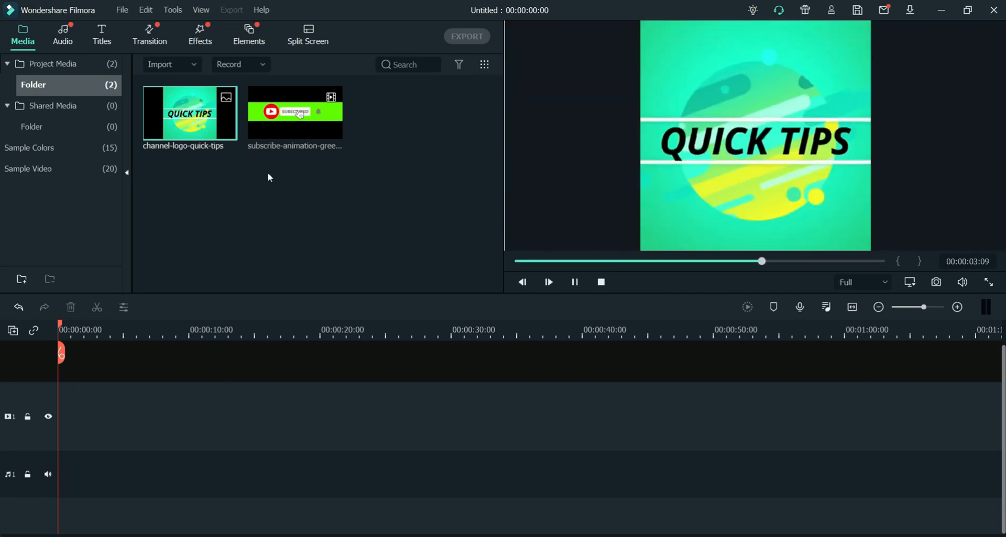
left_click(309, 123)
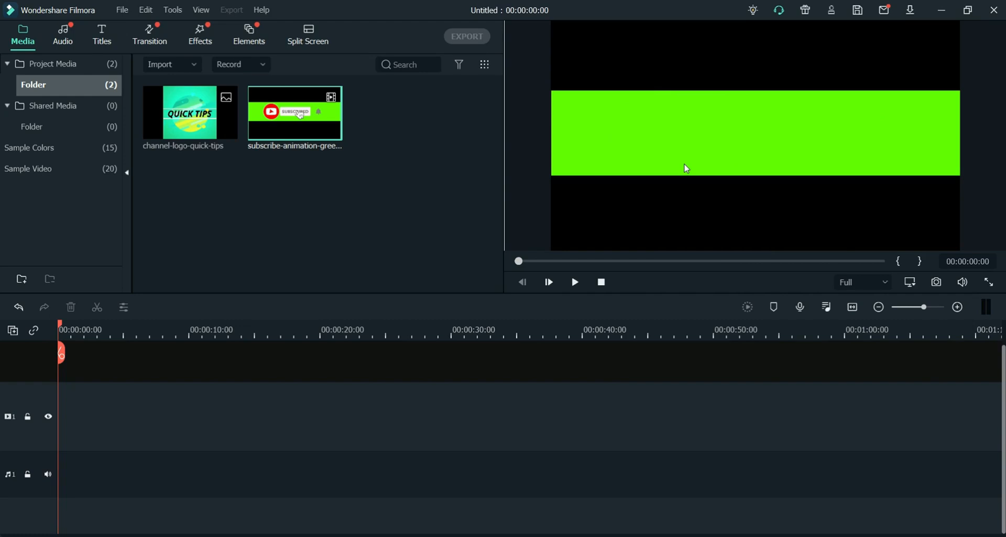
left_click(408, 203)
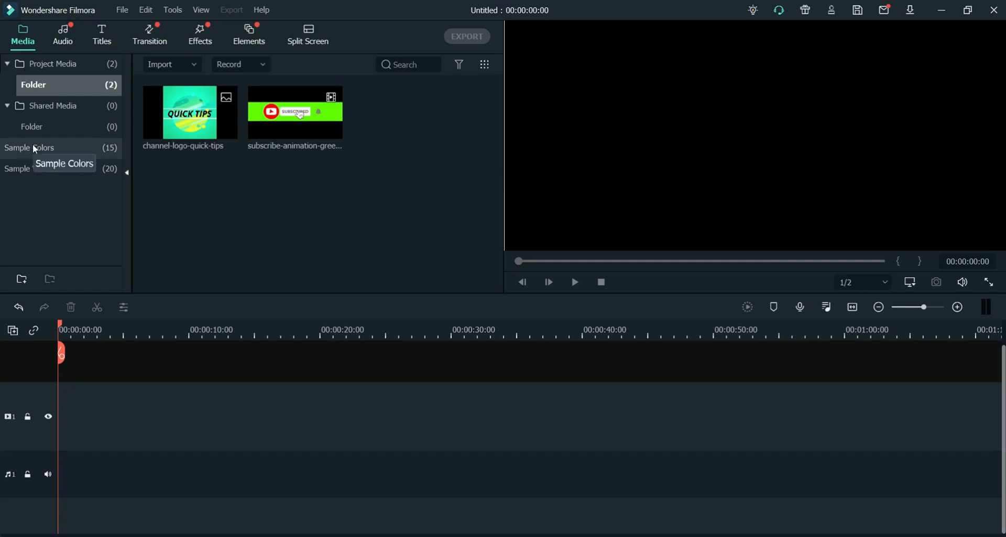
- Add the Green sample color to video track 1, extend it to about 12 seconds, and fit the timeline to it
left_click(33, 149)
left_click(397, 190)
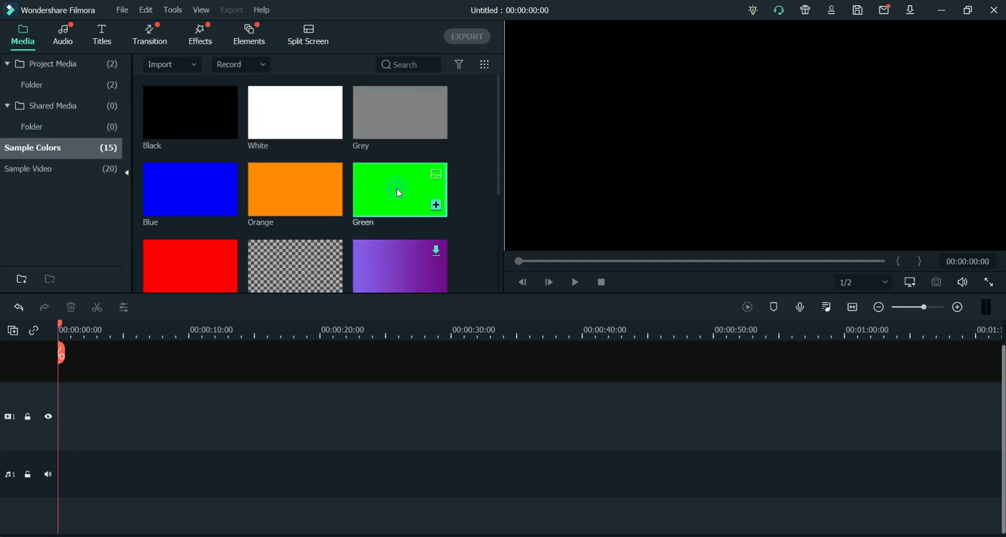
left_click_drag(398, 188, 42, 447)
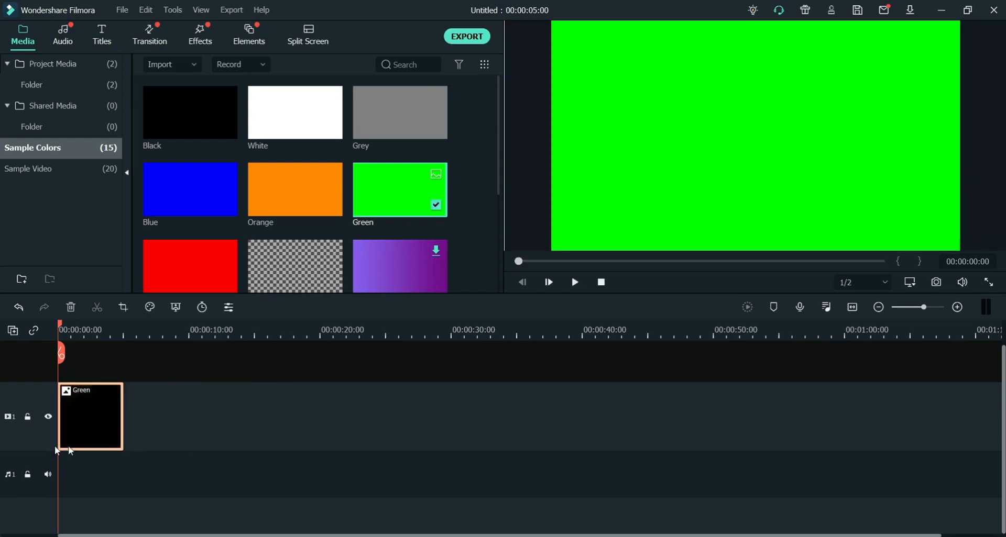
left_click_drag(124, 417, 218, 415)
left_click(852, 308)
left_click(333, 367)
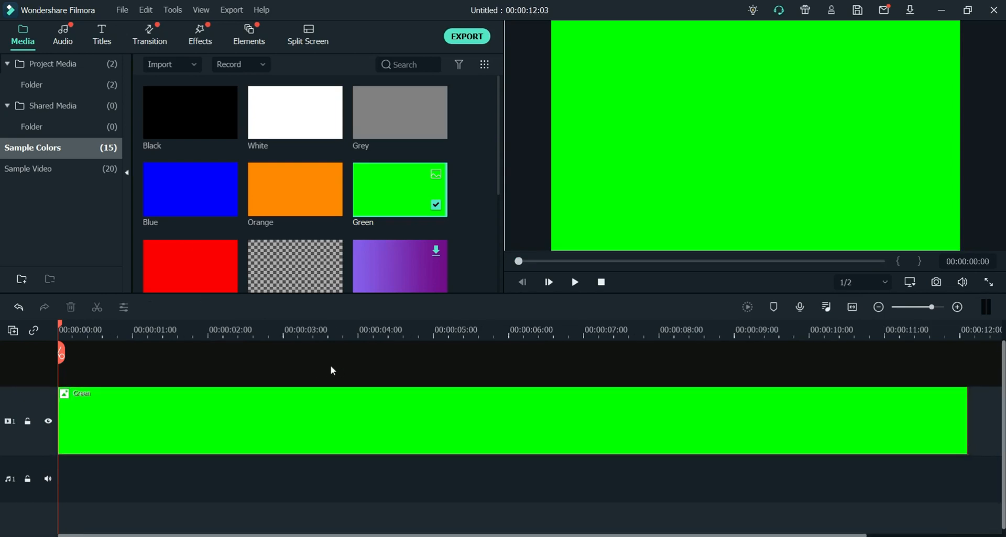
- Add the White sample color on the track above the green clip and extend it to about the same length
left_click_drag(281, 117, 53, 360)
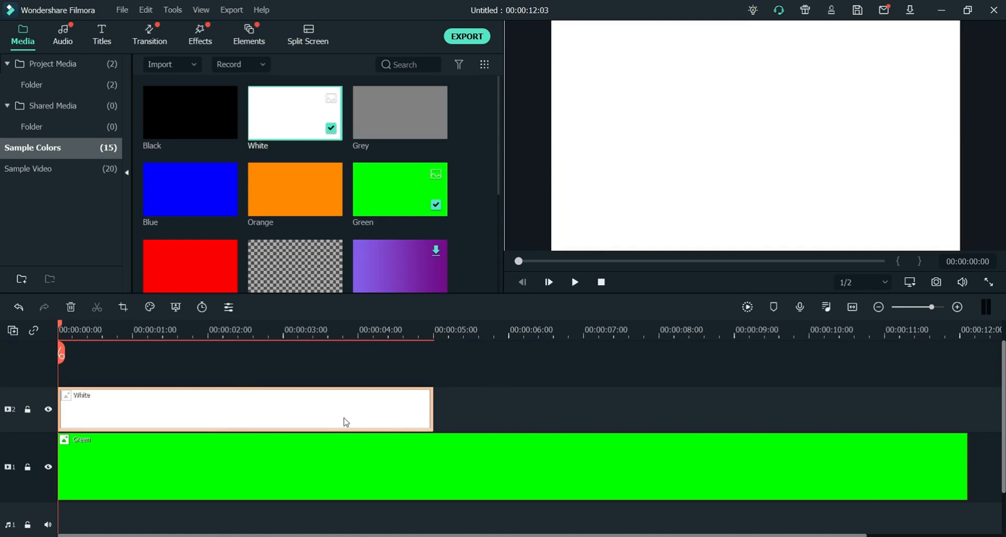
left_click_drag(434, 412, 965, 412)
- Resize the white clip in the preview into a wide, low bar with narrow green margins at both sides
left_click(670, 83)
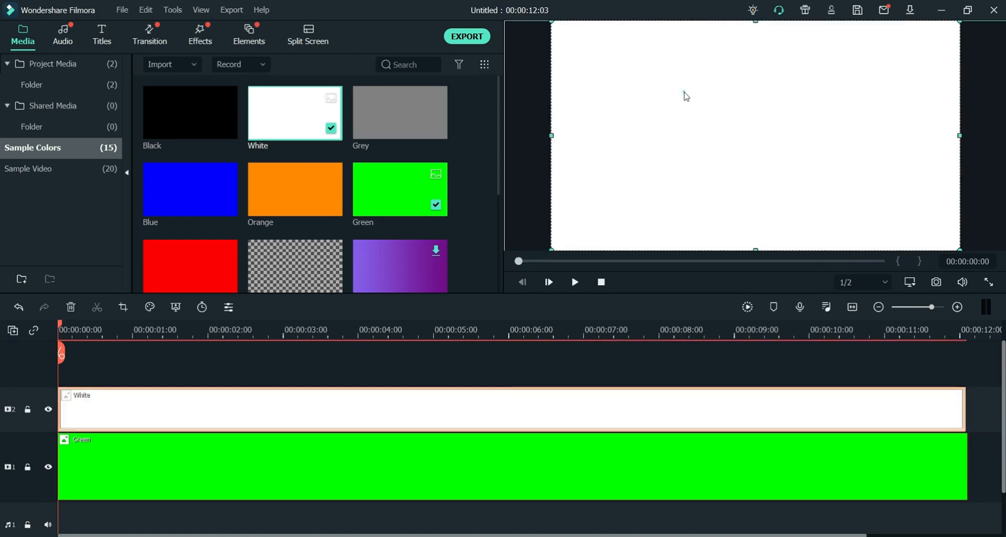
left_click_drag(757, 24, 776, 157)
left_click_drag(757, 249, 755, 214)
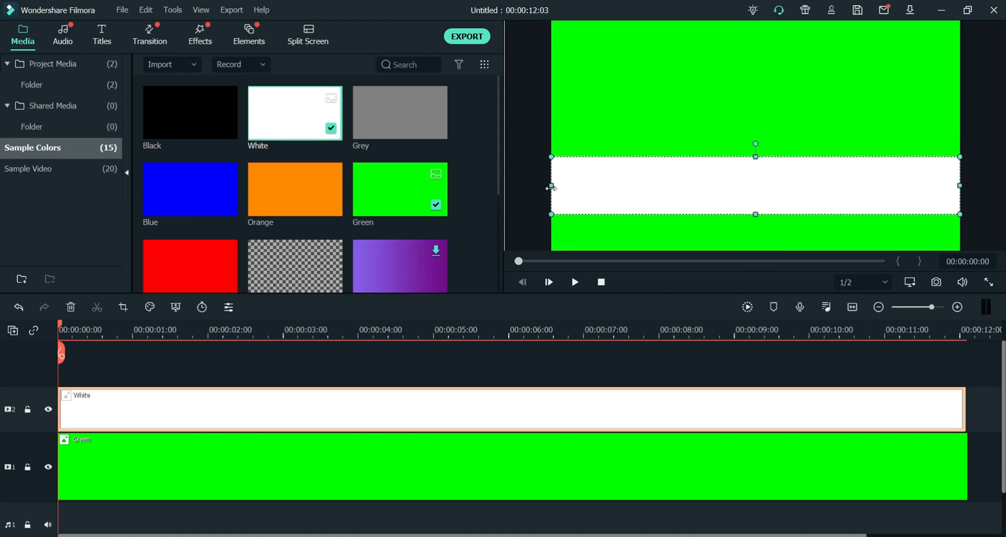
mouse_move(558, 185)
left_mouse_down()
mouse_move(578, 186)
mouse_move(570, 187)
left_mouse_up()
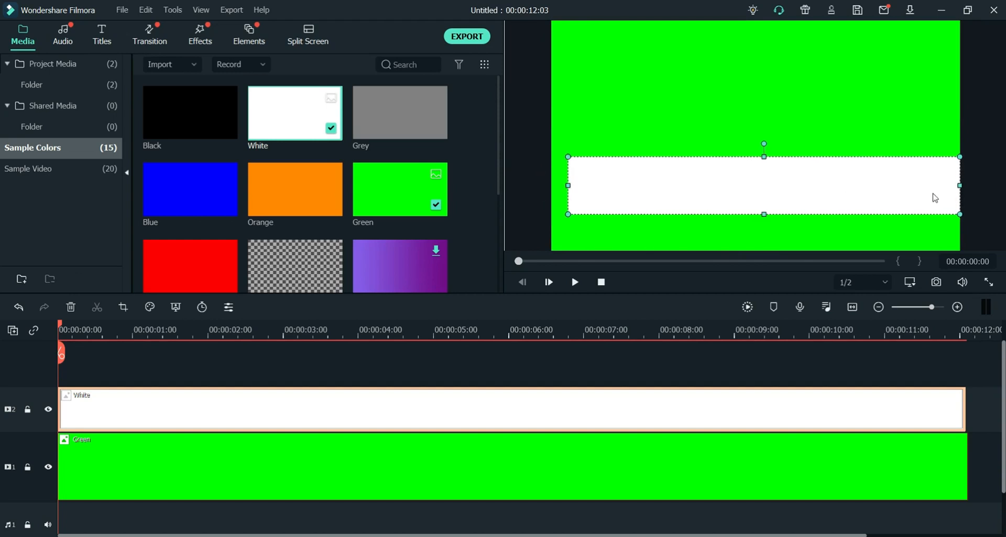
left_click_drag(958, 186, 943, 187)
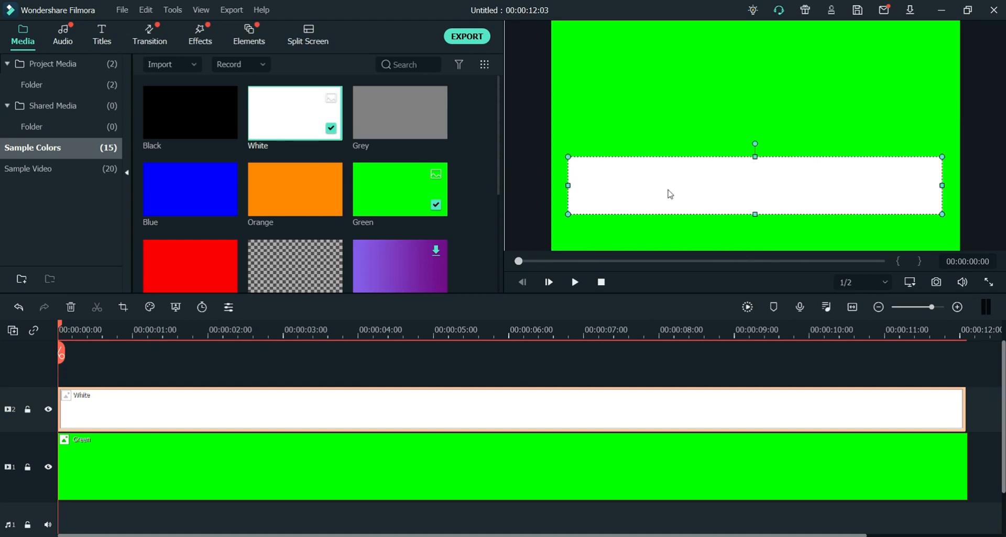
- Move the white bar down so it sits just above the lower edge of the green frame
left_click_drag(721, 188, 724, 210)
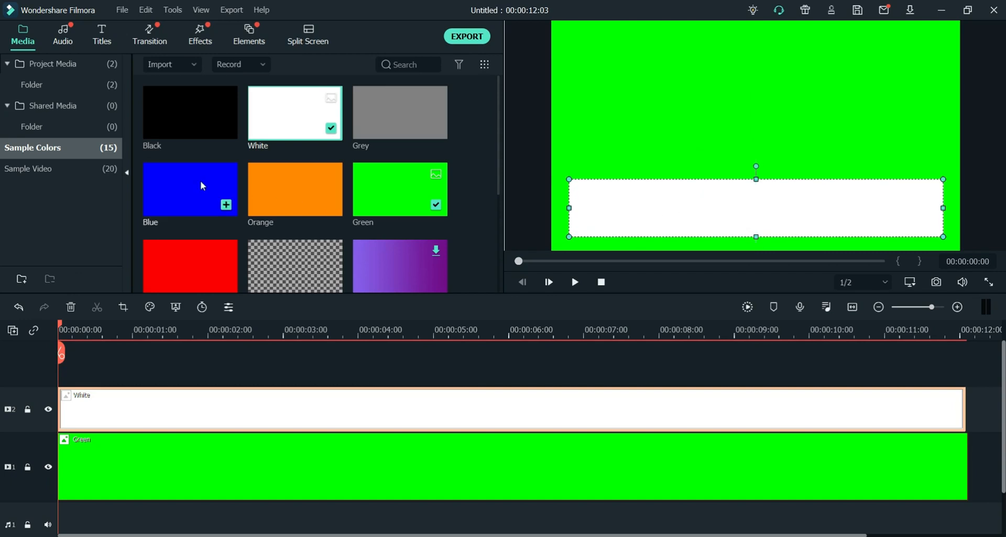
scroll(450, 174, "down", 3)
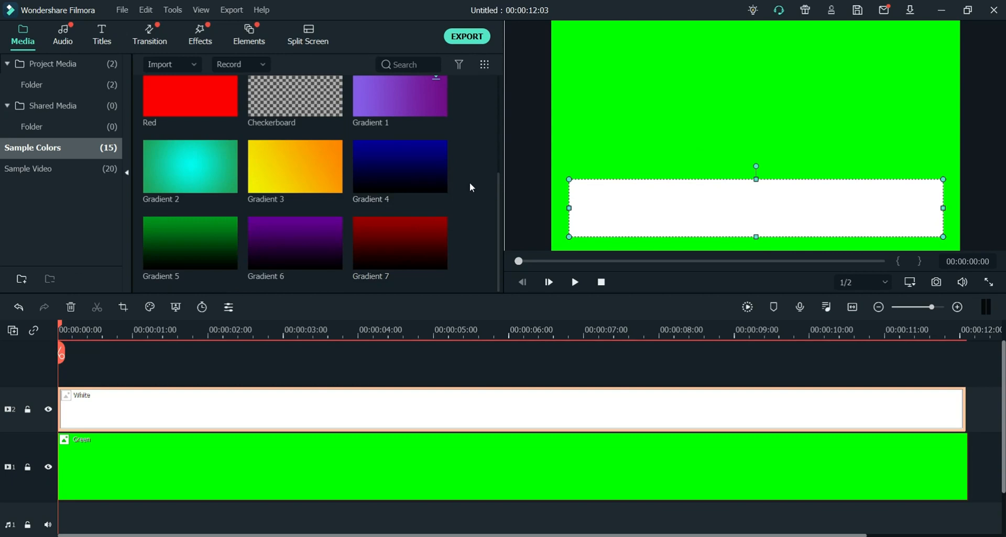
scroll(469, 186, "up", 3)
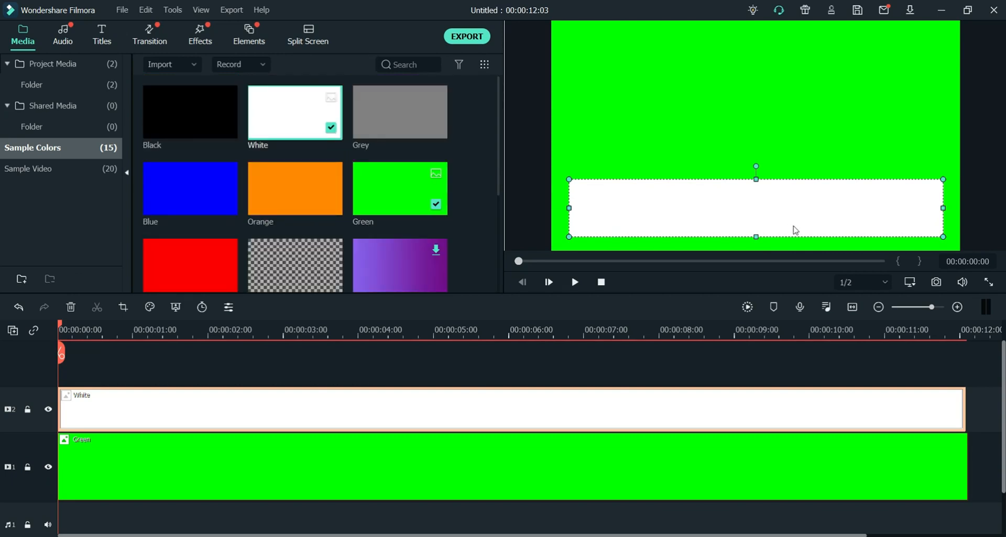
left_click_drag(759, 215, 773, 220)
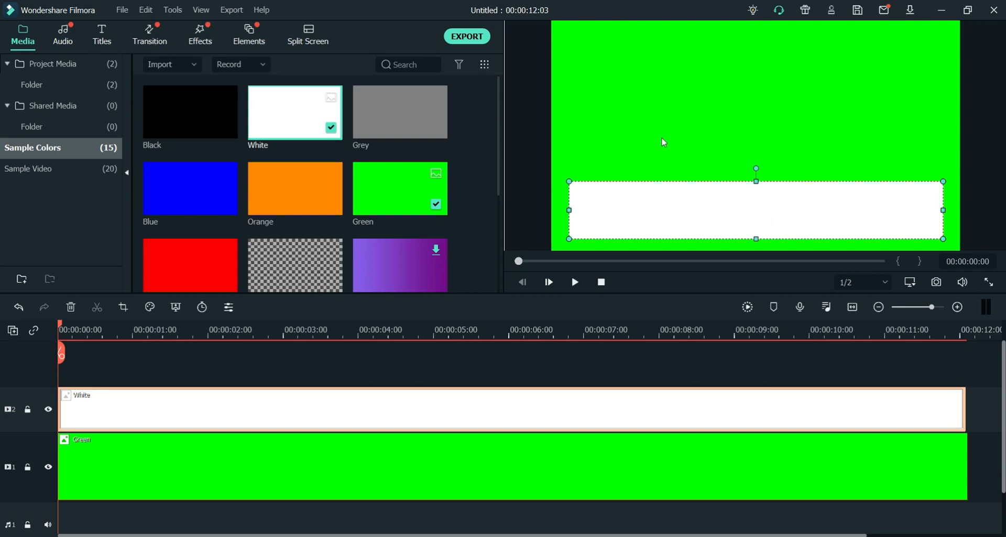
left_click(671, 206)
left_click(385, 361)
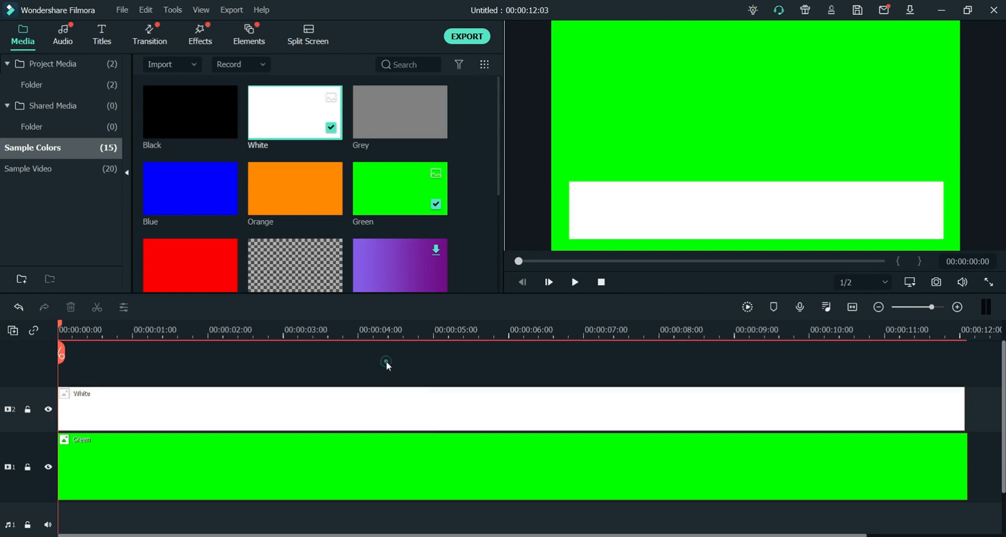
- Place the subscribe animation video from the project folder on track 3, starting a little over half a second in
left_click(42, 85)
mouse_move(282, 119)
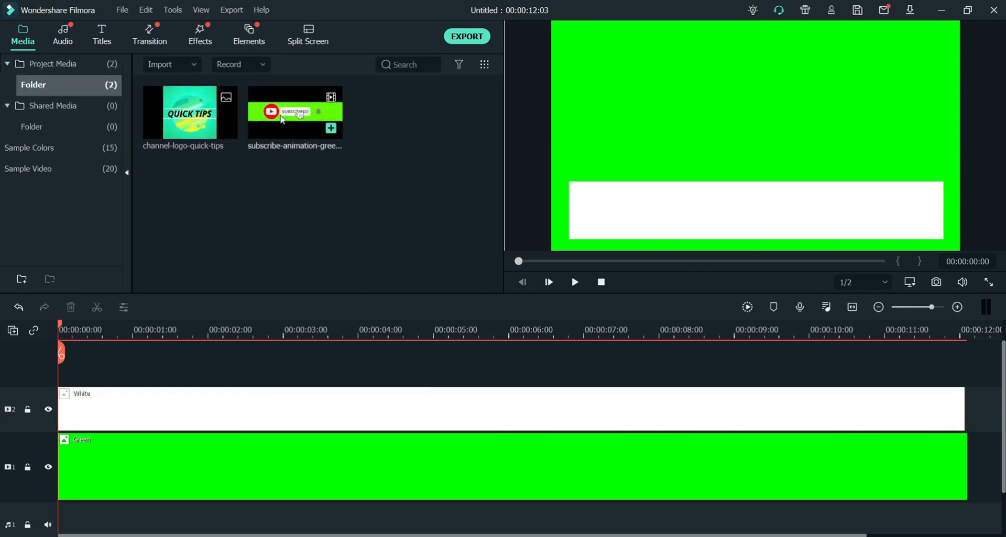
left_click_drag(284, 115, 293, 390)
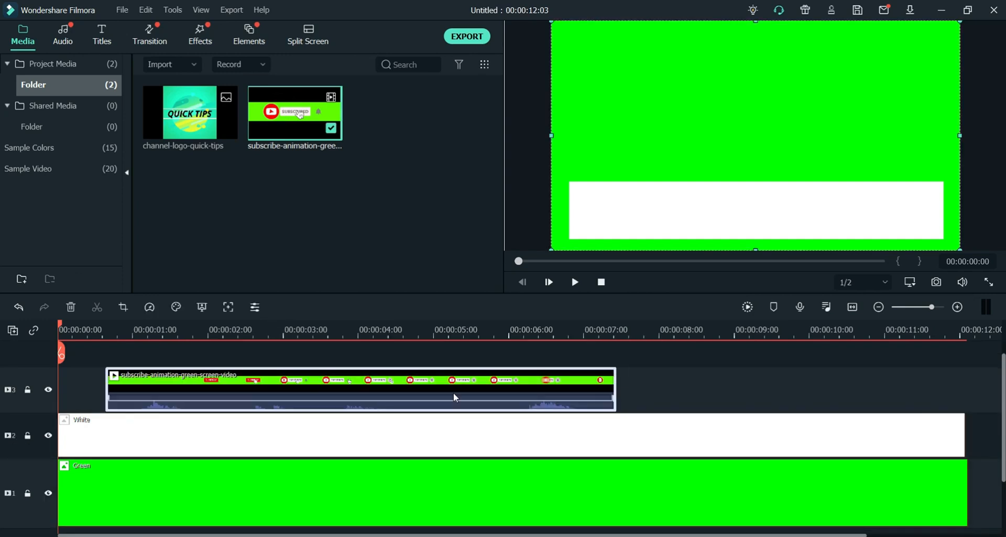
- Apply the Slide Right preset animation to the White clip and shorten it to about half a second
double_click(127, 442)
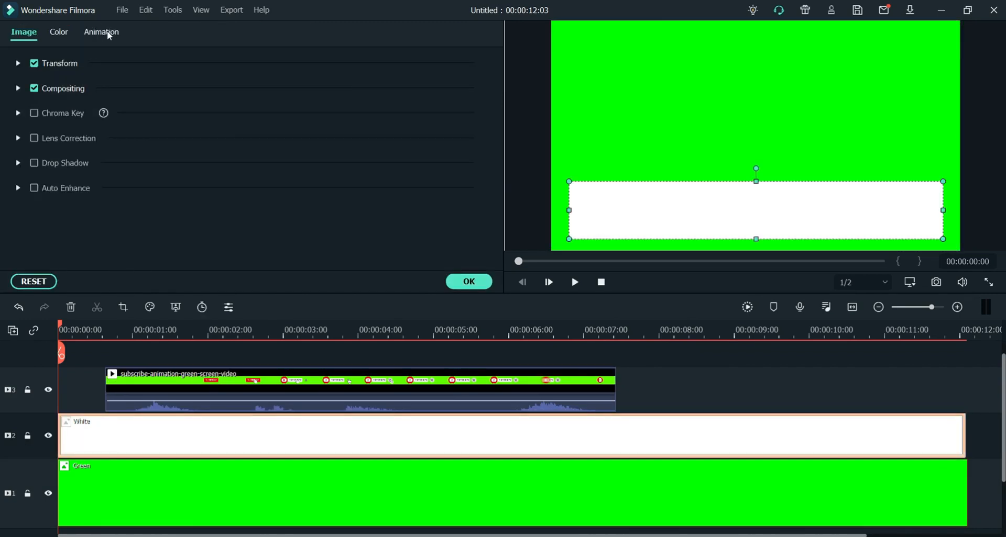
left_click(109, 34)
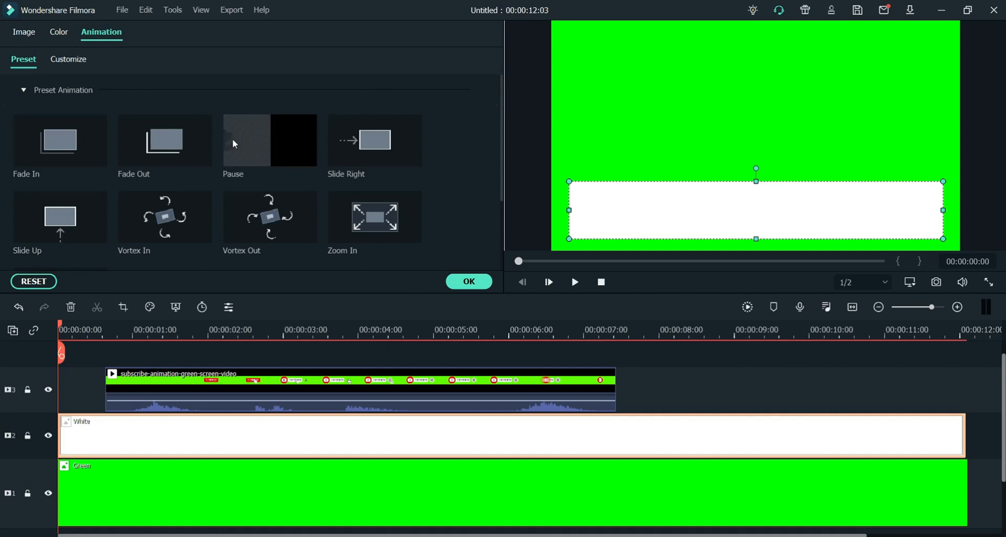
double_click(365, 139)
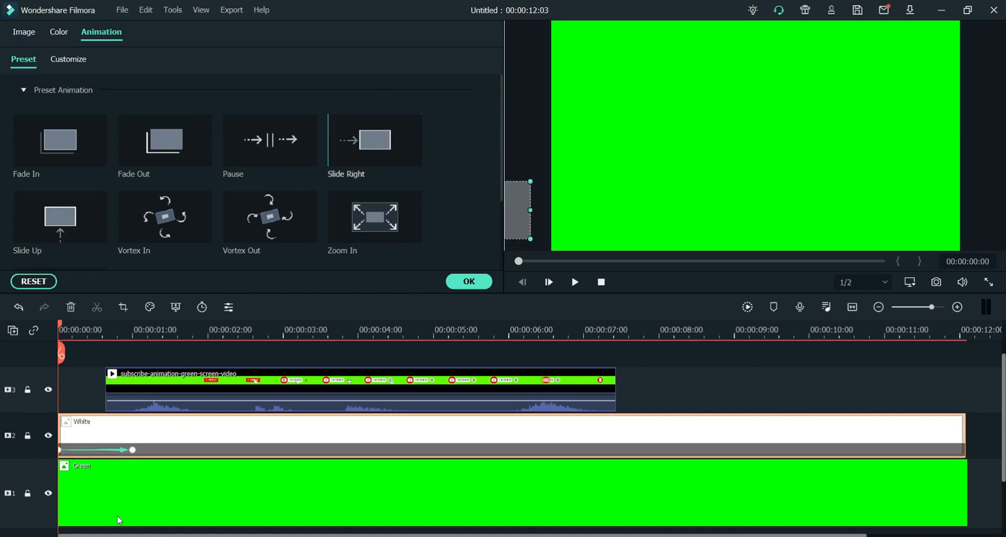
left_click_drag(128, 451, 101, 450)
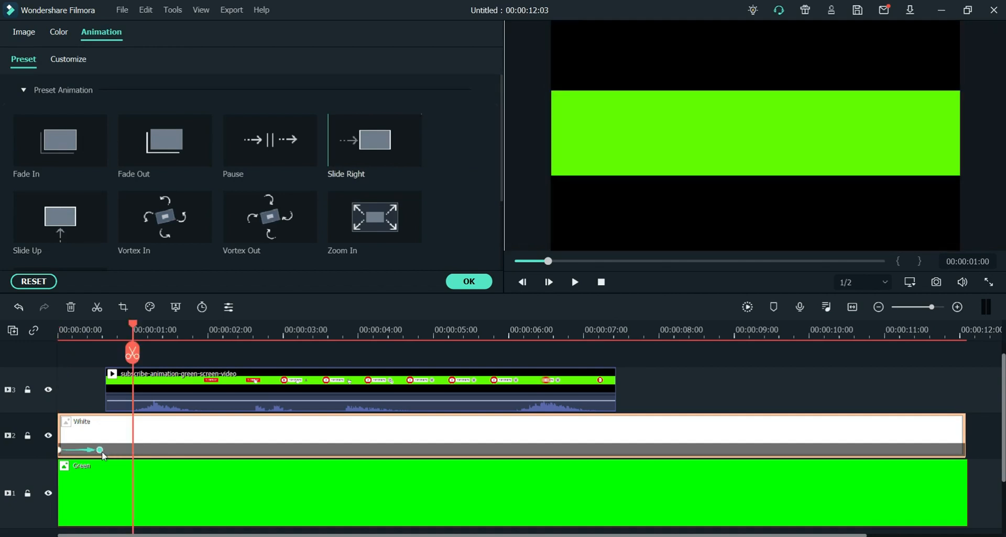
- Play back the white bar's slide-in, moving the subscribe clip out of the way to start at about 5.5 seconds
left_click_drag(134, 340, 59, 340)
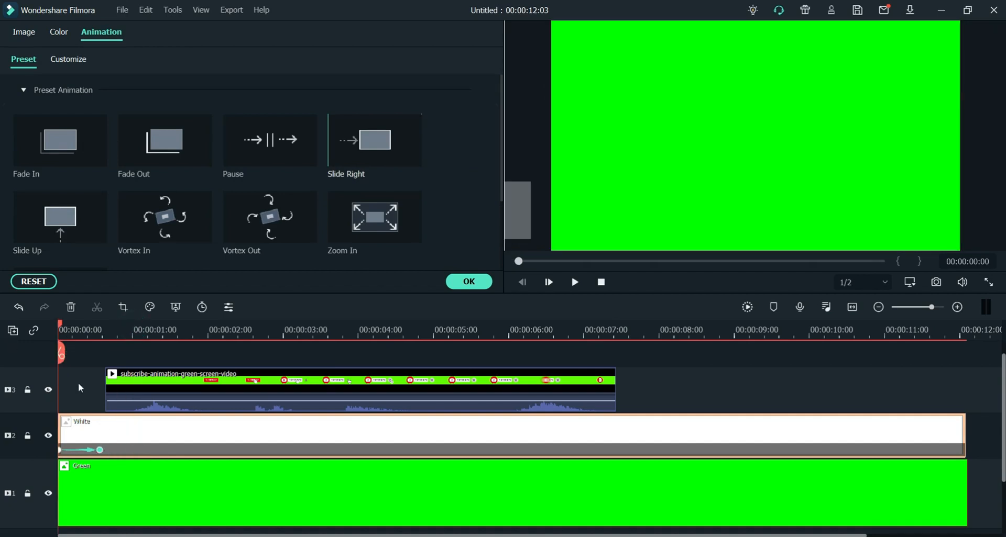
key("space")
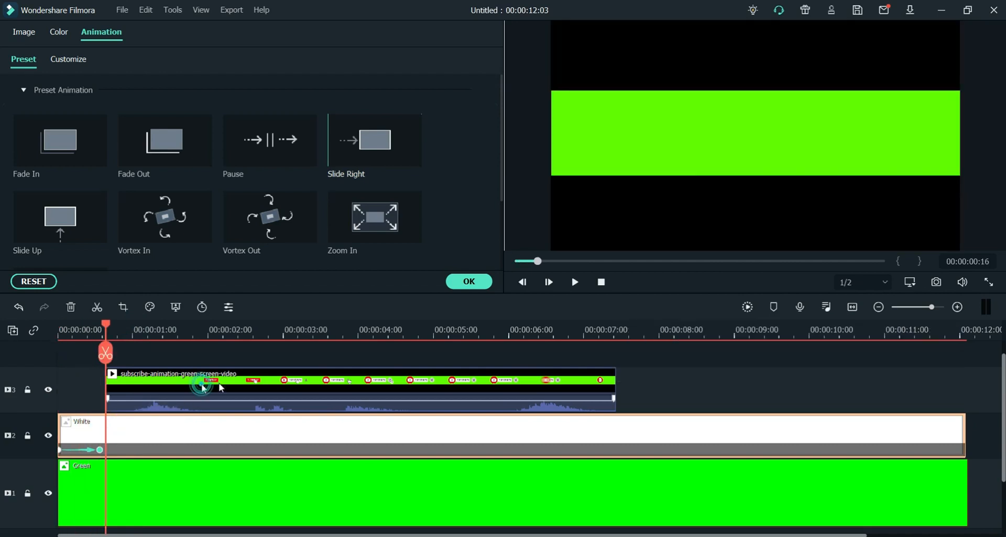
left_click_drag(202, 386, 576, 390)
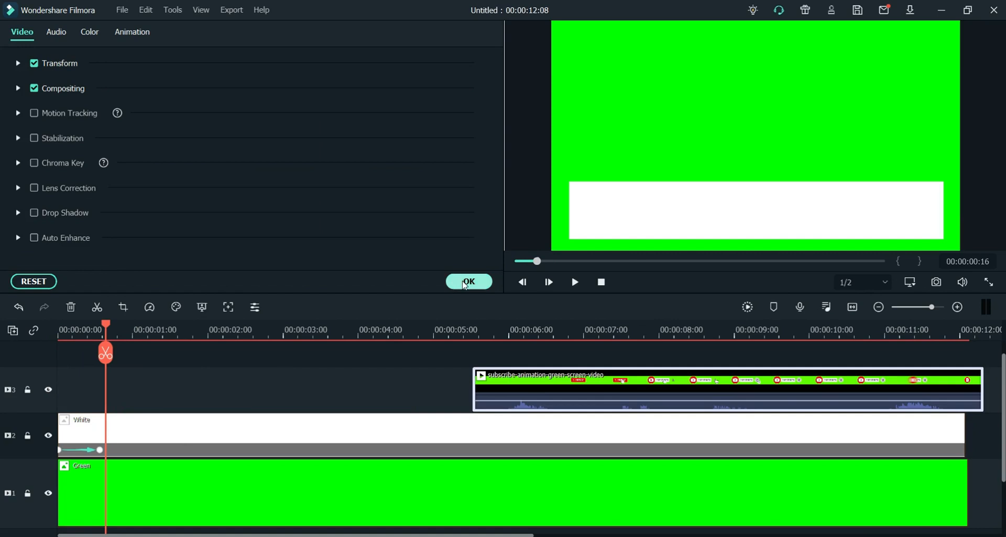
left_click(469, 282)
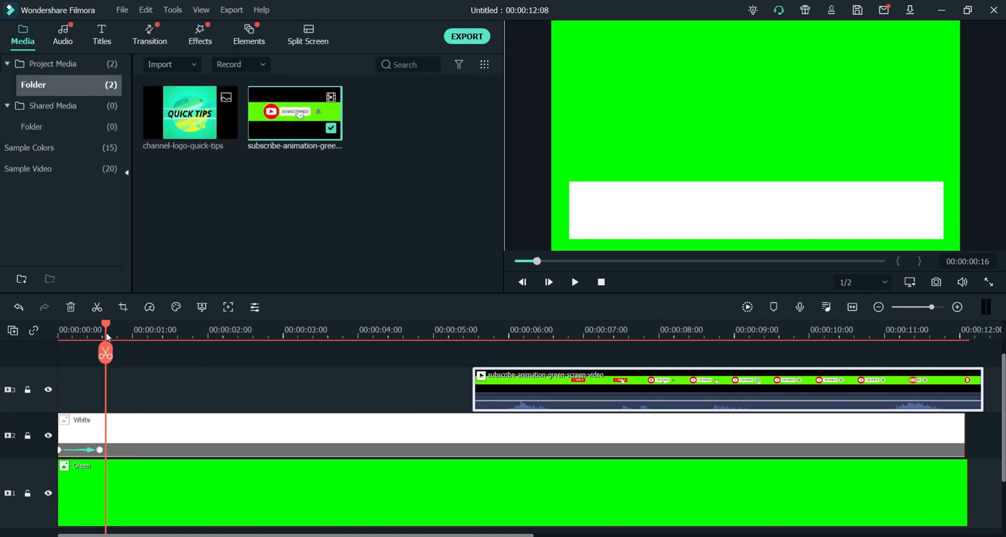
key("Home")
key("space")
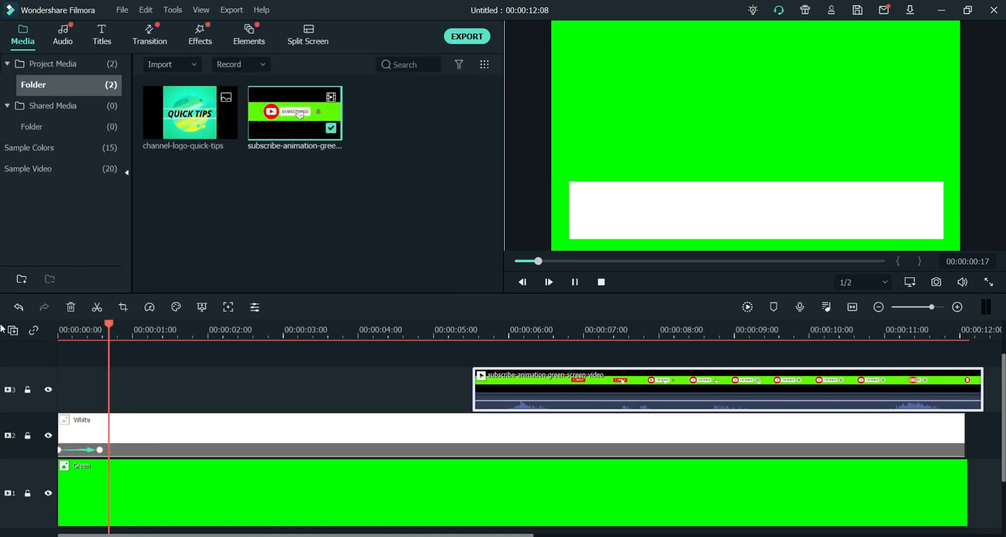
key("space")
- Enable Drop Shadow on the White clip and nudge the bar slightly upward in the preview
double_click(208, 426)
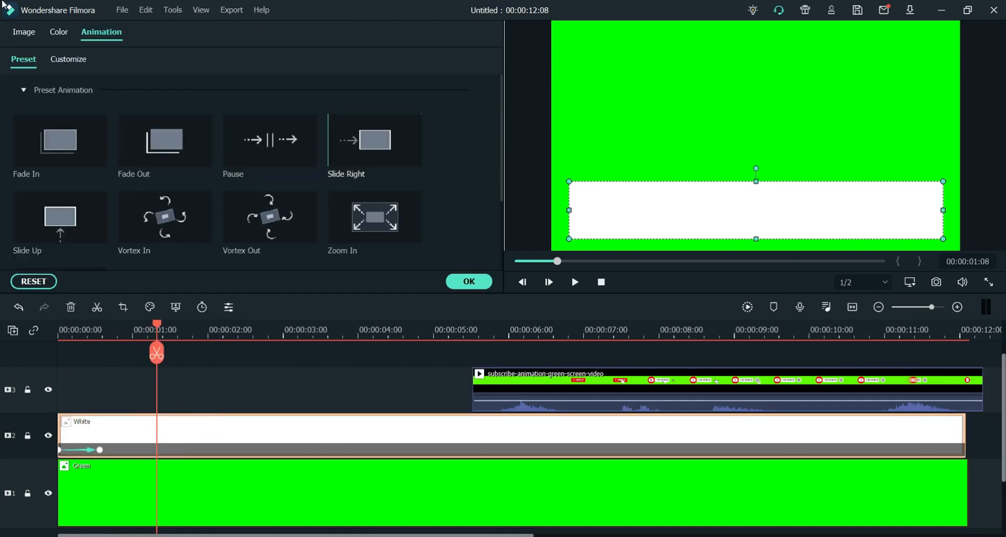
left_click(23, 32)
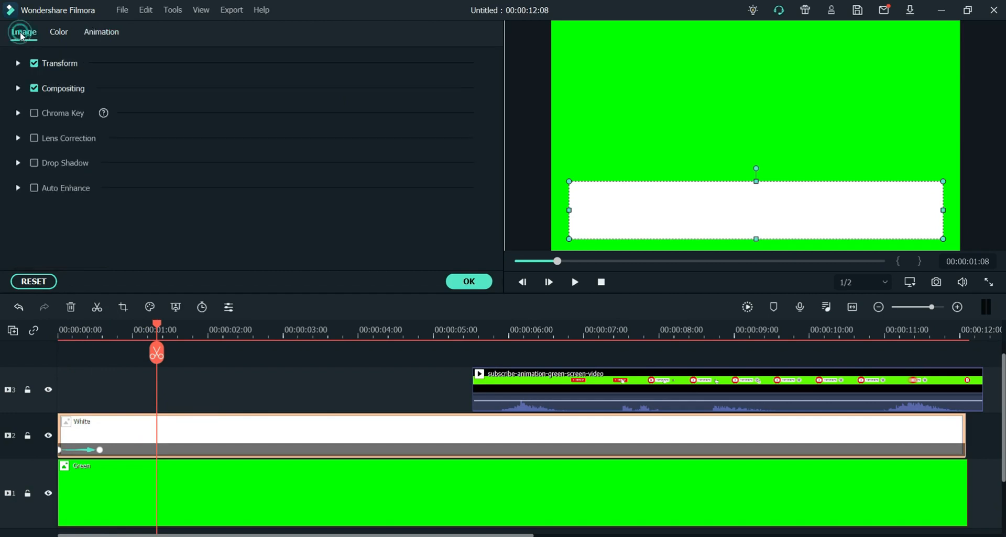
left_click(34, 163)
left_click_drag(770, 220, 769, 218)
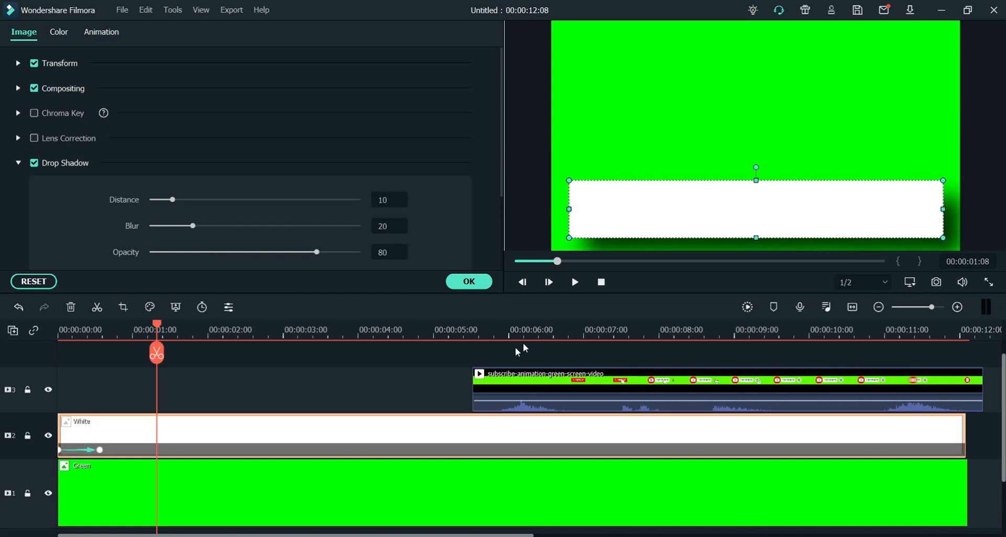
left_click(468, 285)
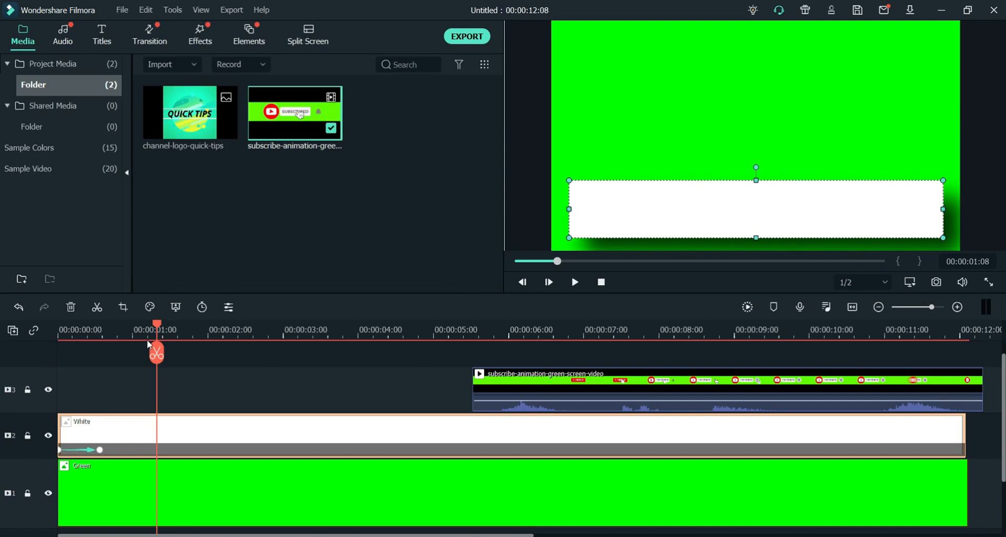
- Move the subscribe animation clip back so it starts where the white bar's slide-in animation ends
mouse_move(157, 329)
left_mouse_down()
mouse_move(2, 331)
mouse_move(141, 330)
left_mouse_up()
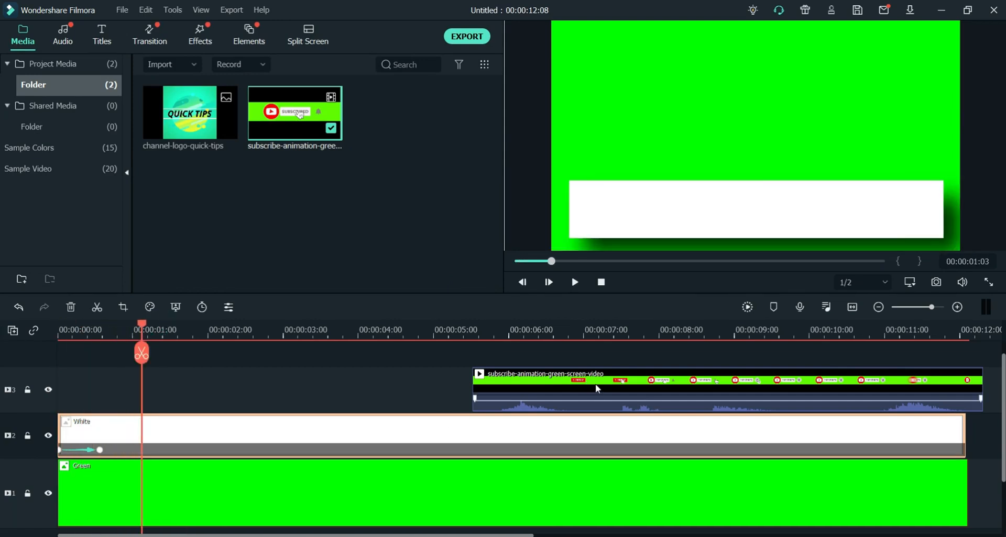
left_click_drag(596, 388, 222, 405)
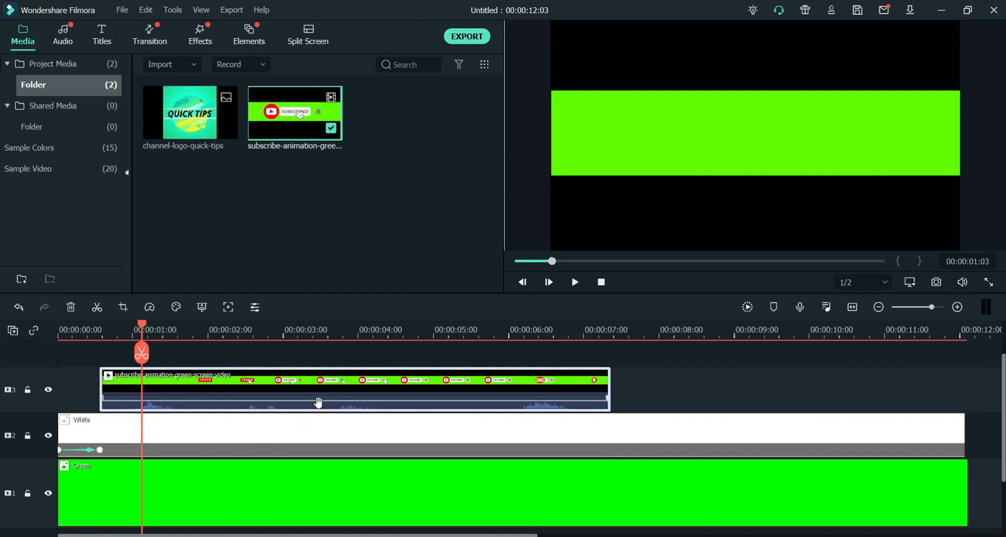
- Open Crop and Zoom for the subscribe animation clip, preview it at about 3 seconds and set the crop ratio to Custom
right_click(304, 400)
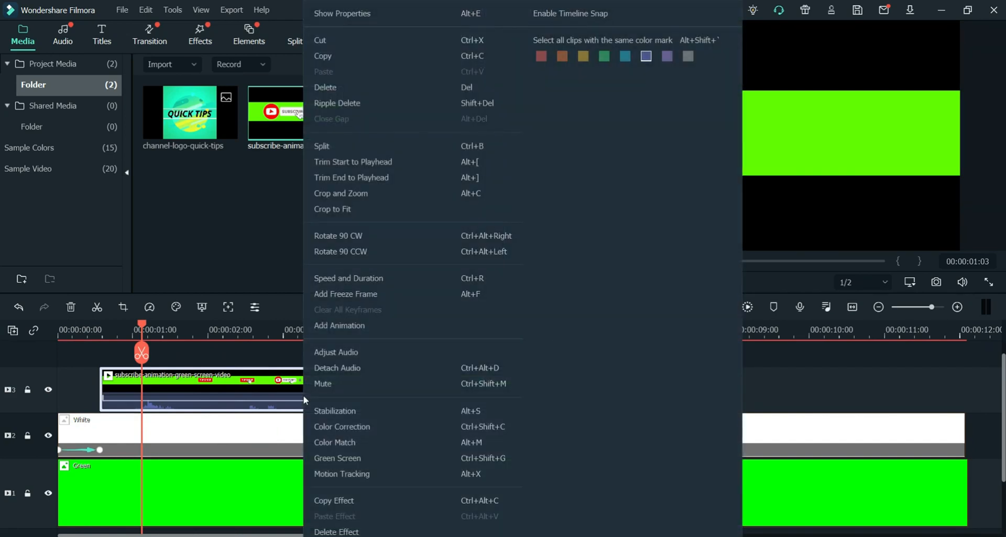
left_click(359, 194)
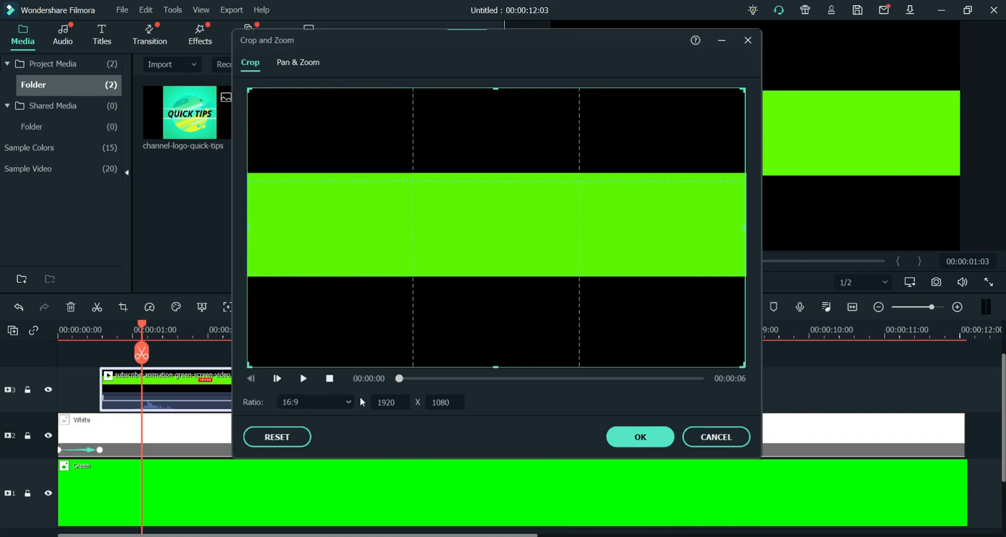
left_click_drag(399, 378, 533, 378)
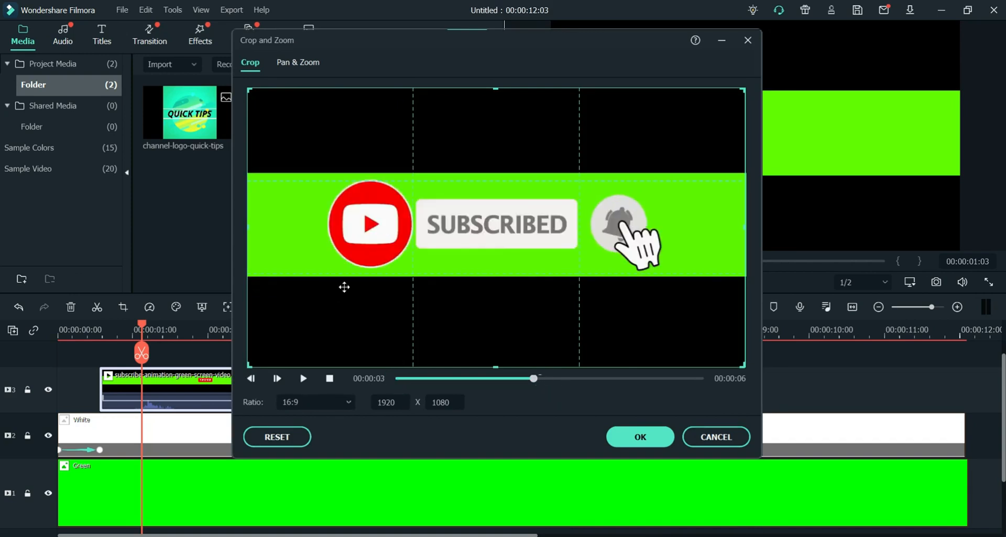
left_click(310, 406)
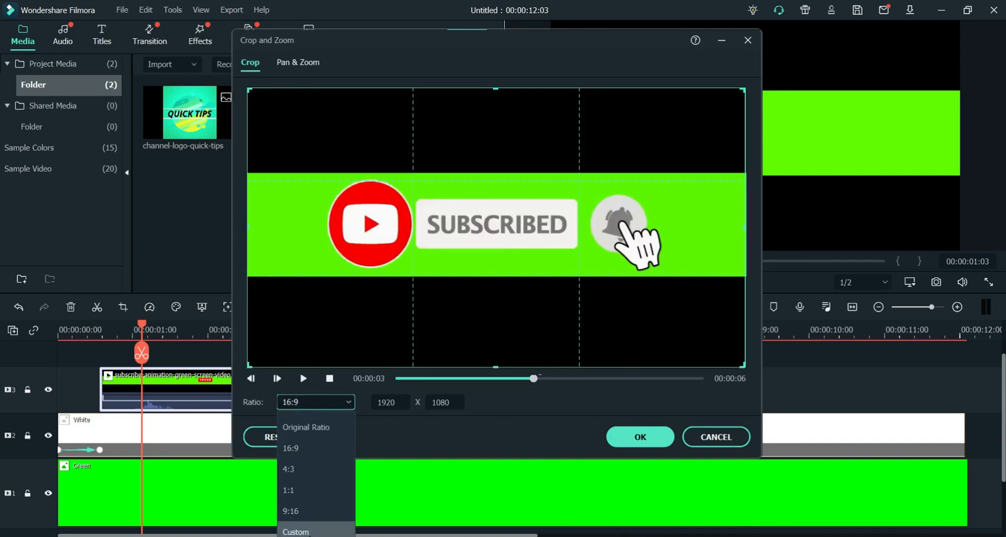
left_click(308, 532)
- Crop the subscribe clip closely around the YouTube icon, button and bell, cutting off the black bands and spare green sides
left_click_drag(496, 90, 504, 175)
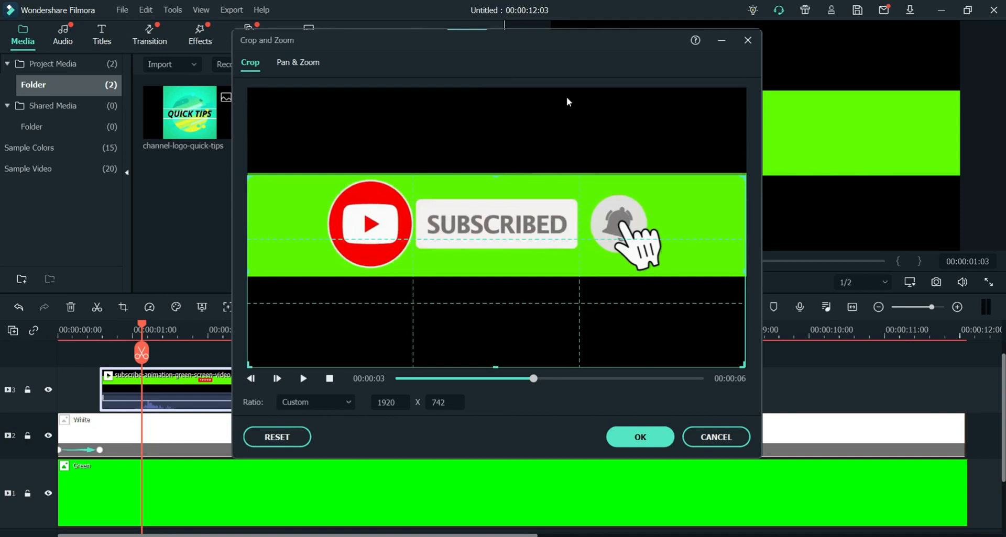
left_click_drag(496, 365, 495, 273)
left_click_drag(250, 226, 298, 223)
left_click_drag(745, 225, 713, 224)
left_click_drag(304, 223, 327, 224)
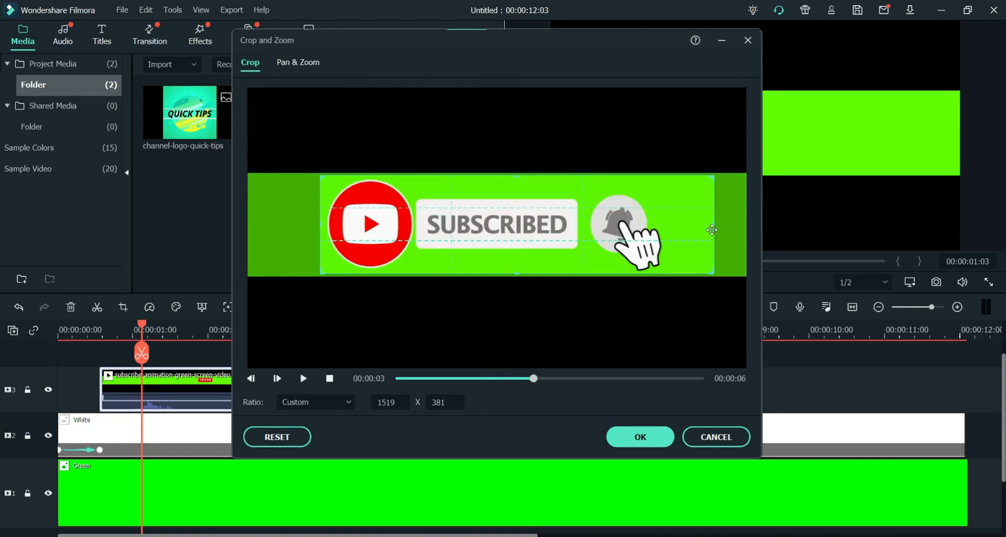
left_click_drag(714, 224, 690, 224)
left_click(636, 440)
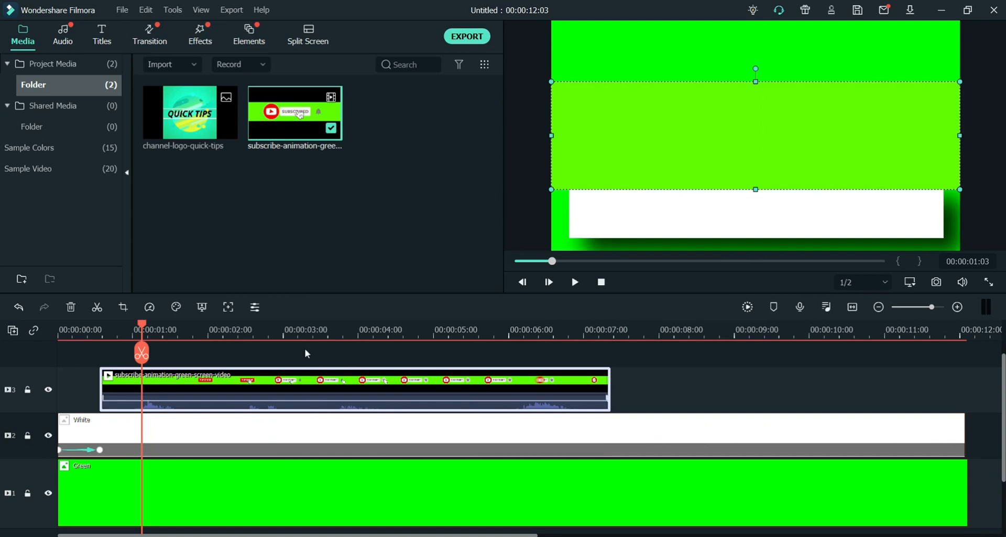
- Shrink the subscribe animation in the preview and place it inside the right end of the white bar
left_click(297, 330)
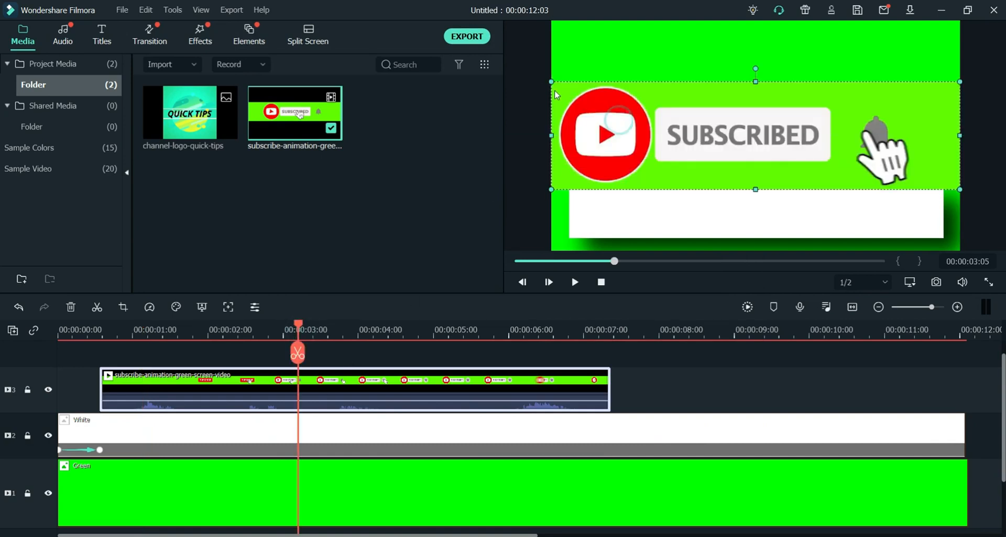
left_click_drag(551, 82, 842, 147)
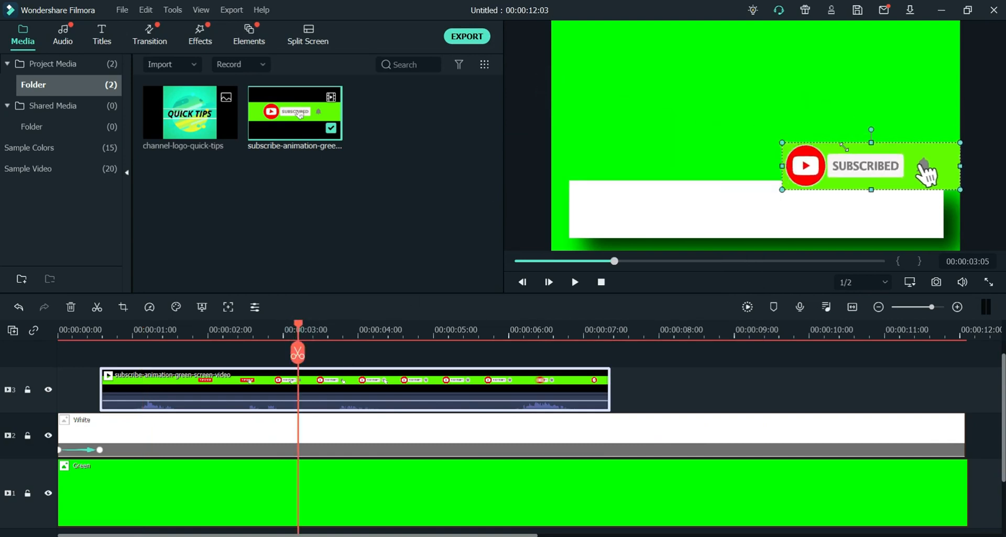
left_click_drag(921, 167, 900, 202)
left_click_drag(820, 195, 874, 209)
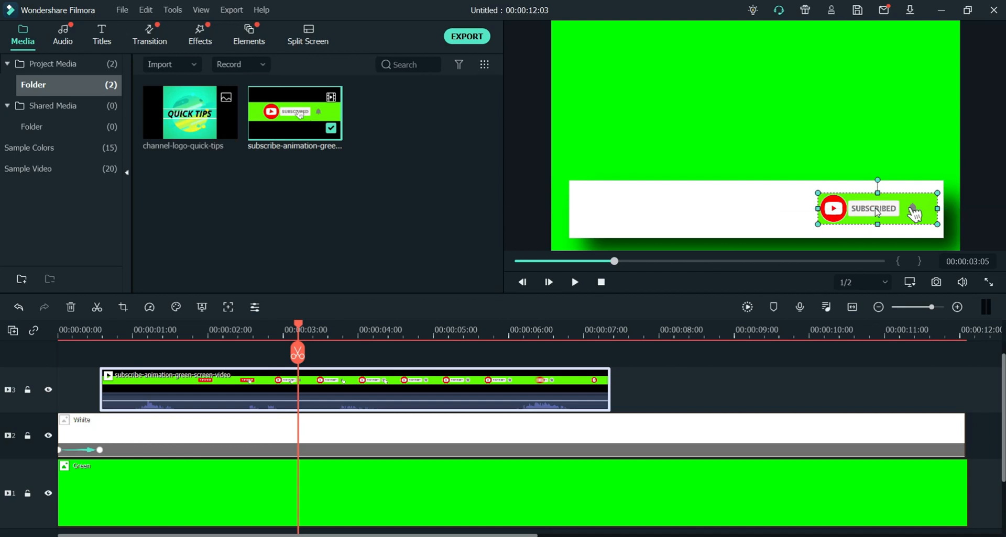
- Apply the Green Screen chroma key to the subscribe clip to remove its green background
right_click(435, 388)
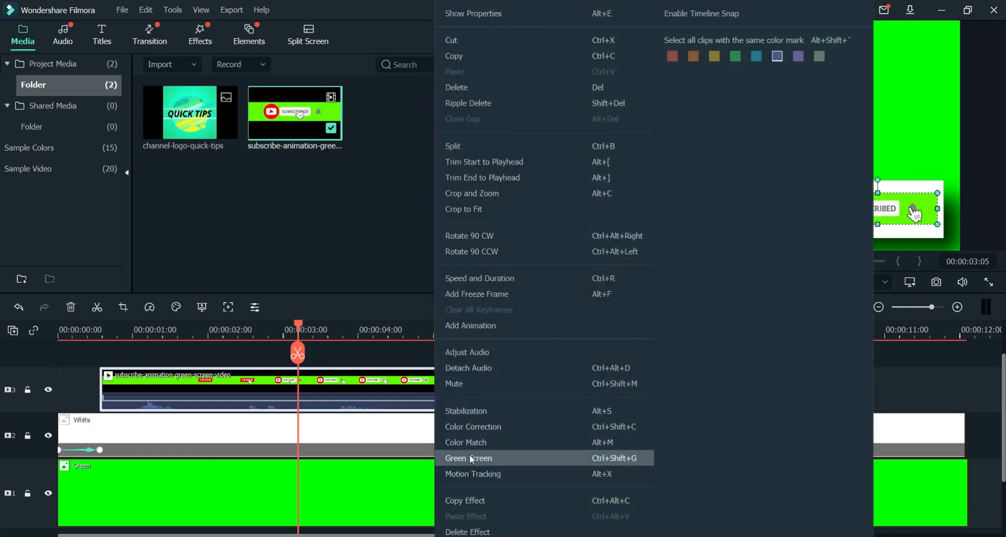
left_click(470, 458)
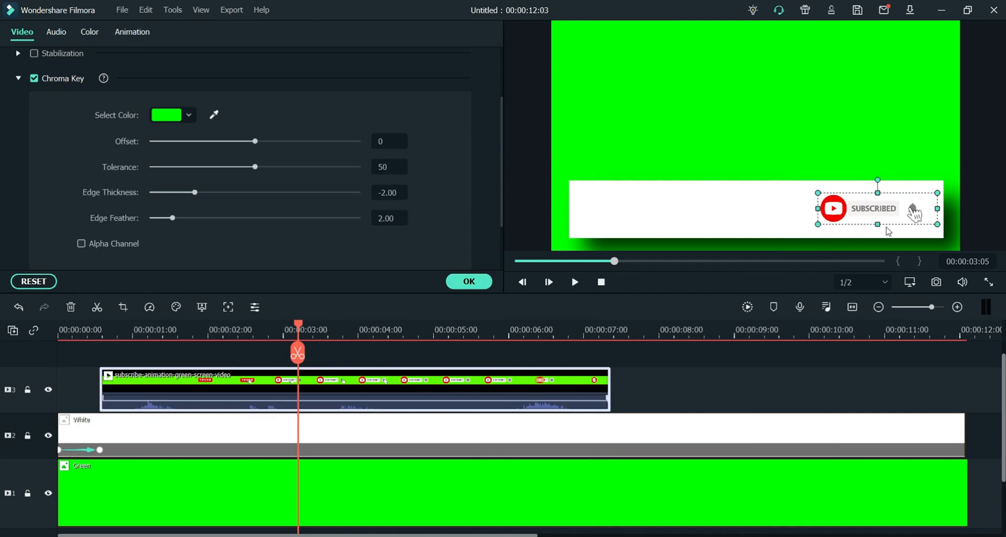
left_click(468, 281)
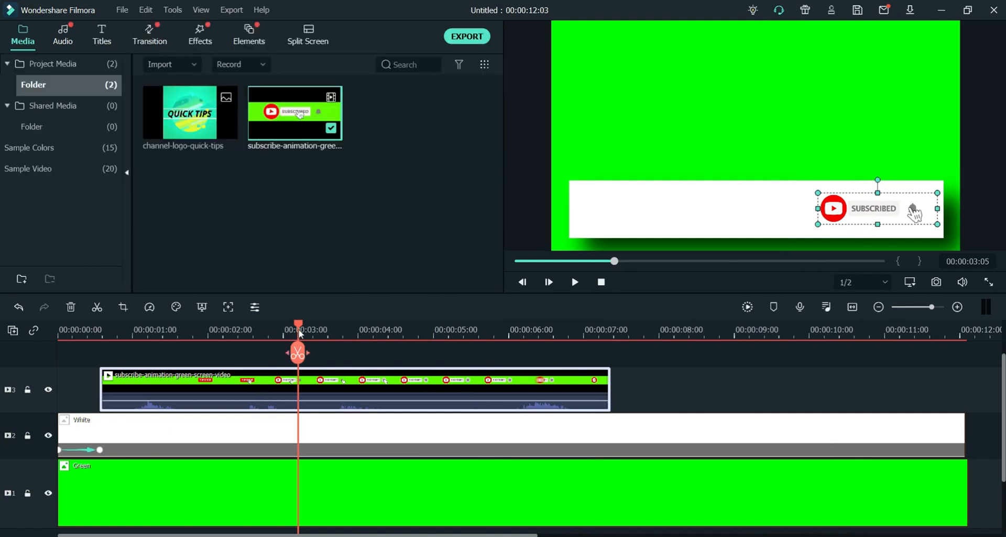
- Play back the lower third from the start to check the keyed subscribe animation
left_click_drag(299, 326, 2, 326)
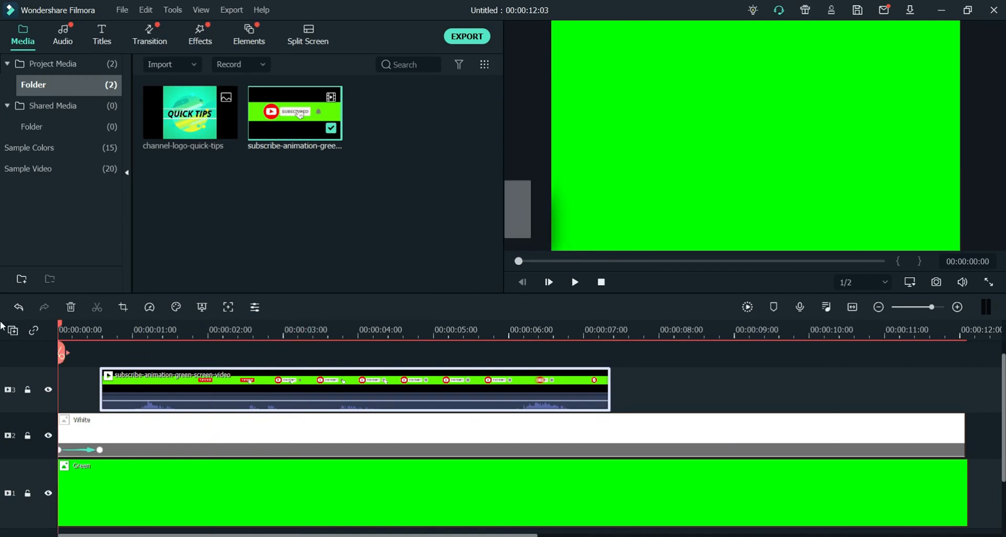
key("space")
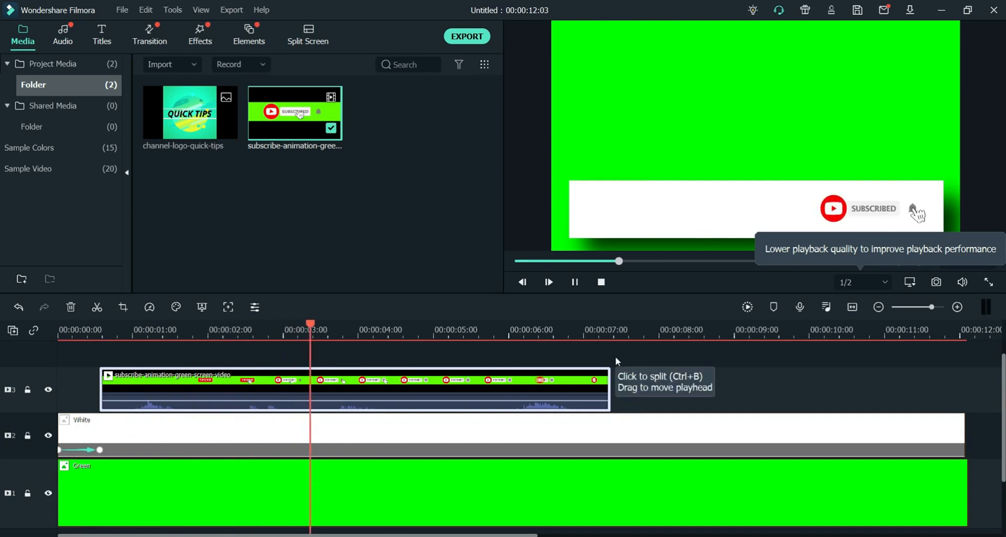
key("space")
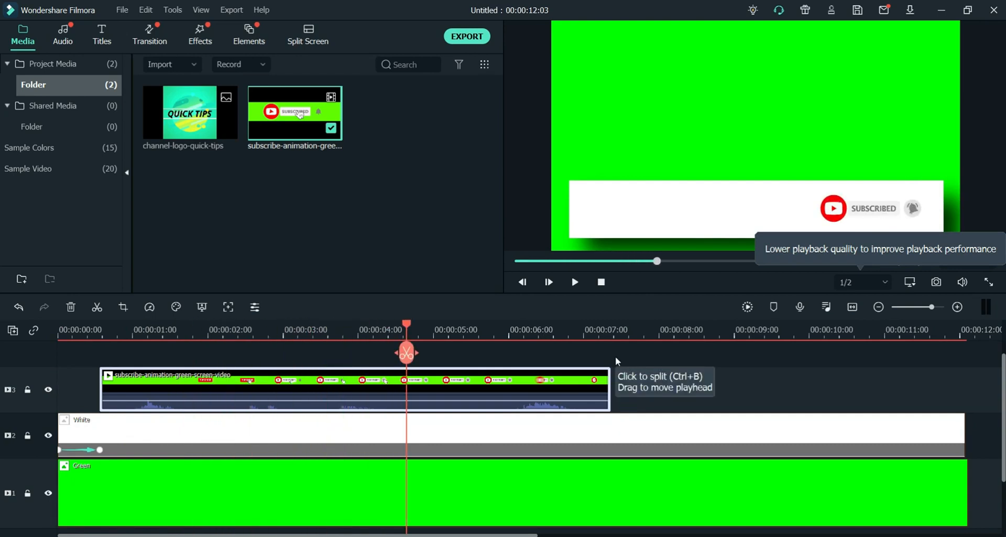
left_click(976, 263)
- Add channel-logo-quick-tips on a new track above the subscribe clip, aligned with its start, and extend it to nearly the White clip's end
left_click(192, 116)
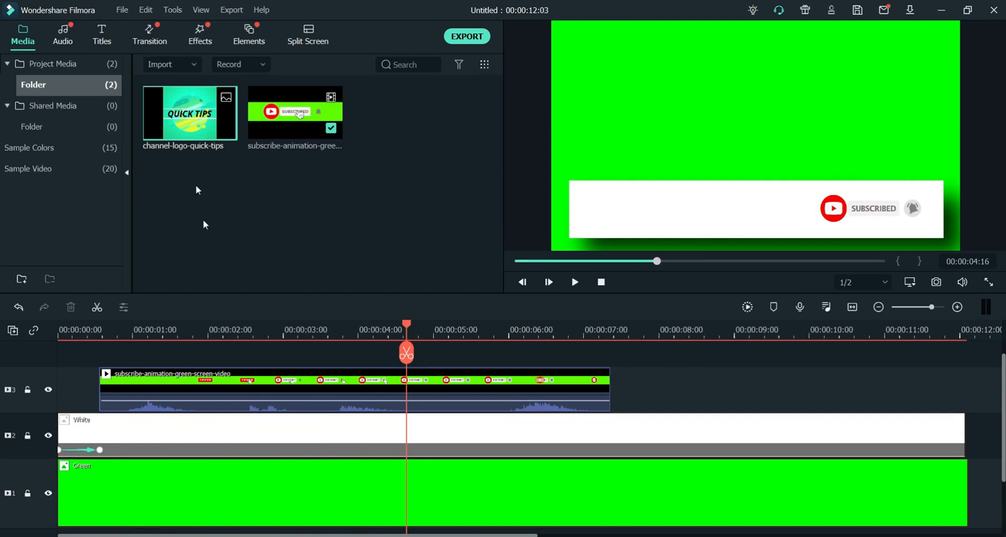
left_click_drag(187, 107, 102, 362)
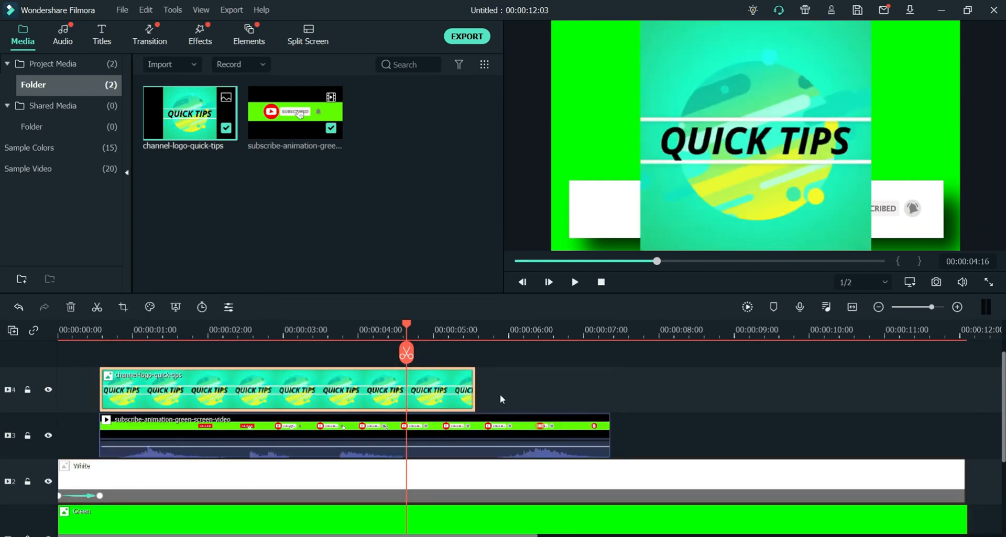
left_click_drag(474, 382, 202, 390)
left_click(754, 141)
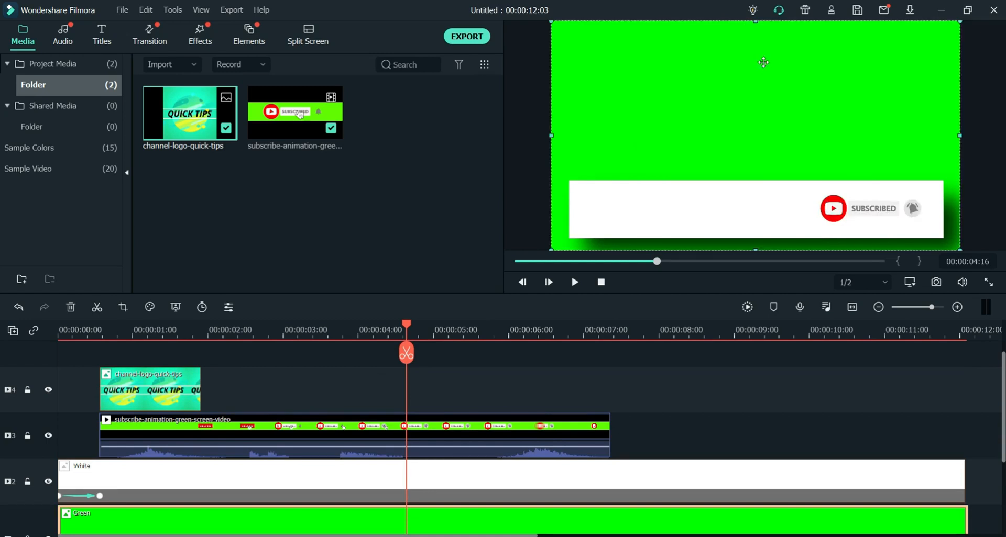
left_click(154, 402)
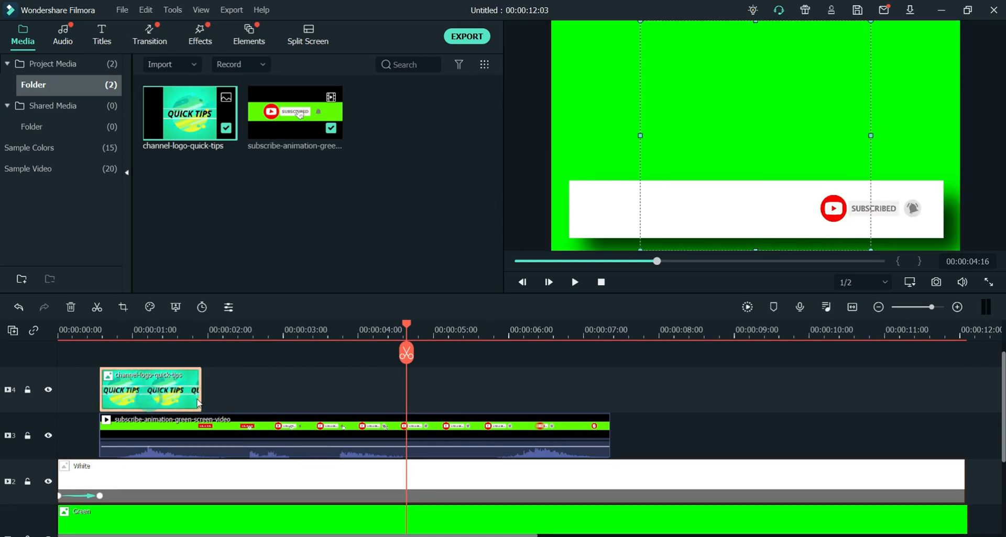
left_click_drag(202, 396, 958, 404)
- Scale the channel logo down in the preview and place it inside the left end of the white bar
left_click(230, 331)
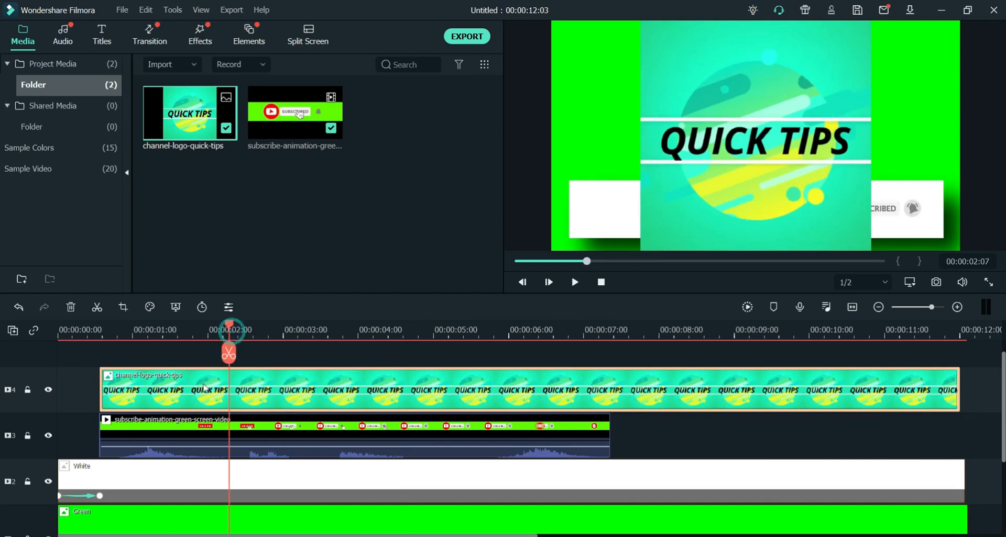
left_click(763, 148)
left_click_drag(870, 23, 691, 204)
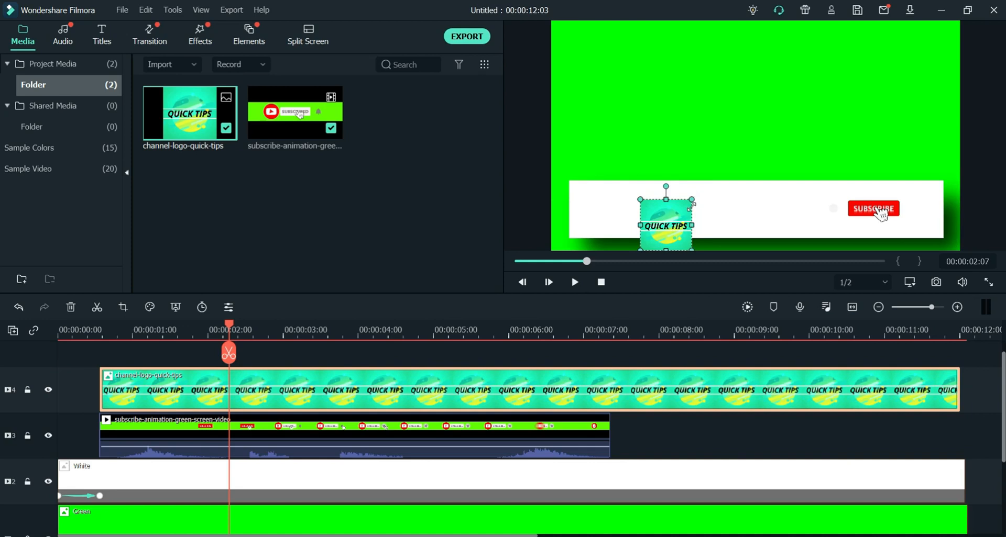
left_click_drag(672, 241, 609, 207)
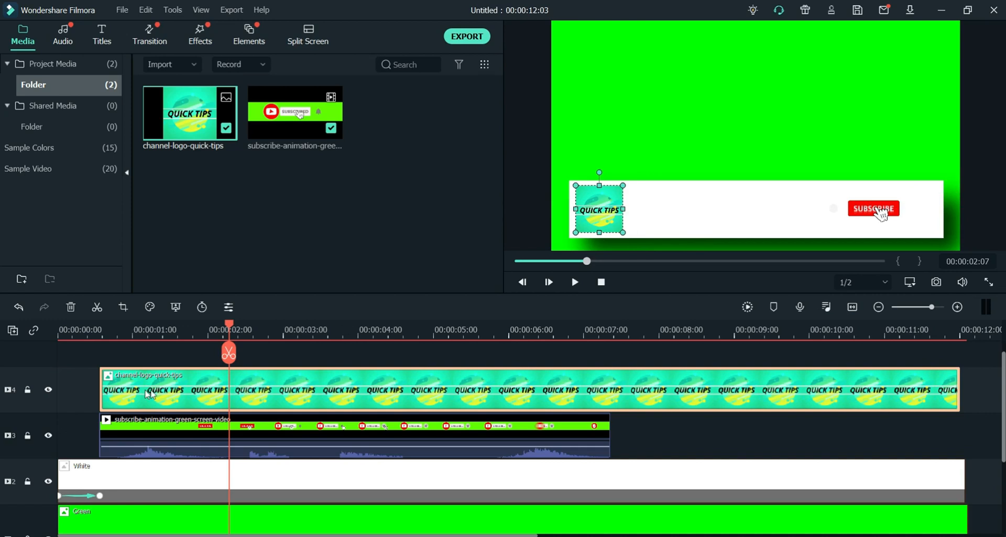
- Apply the Zoom In preset animation to the channel logo clip and shorten it to end at 00:00:01:14
double_click(187, 390)
left_click(105, 32)
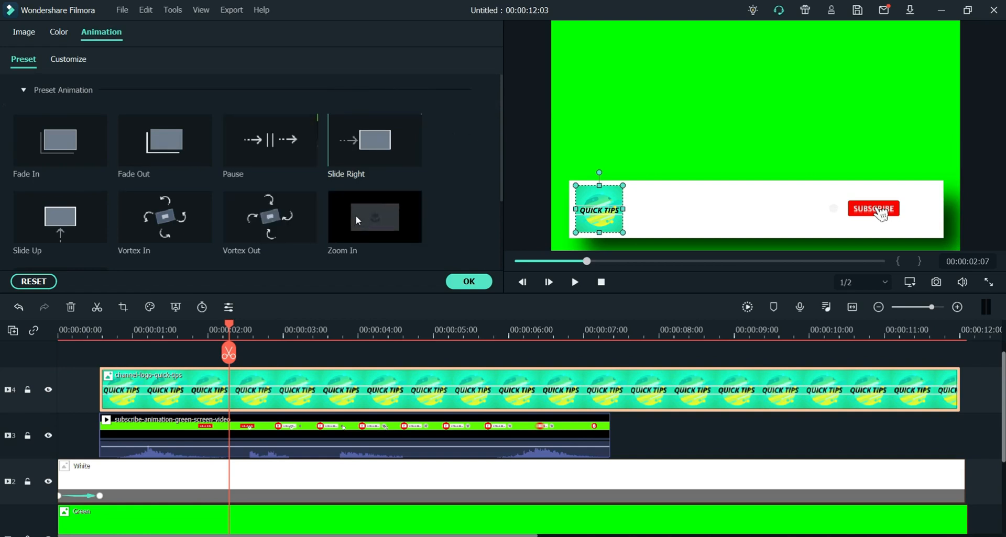
double_click(375, 216)
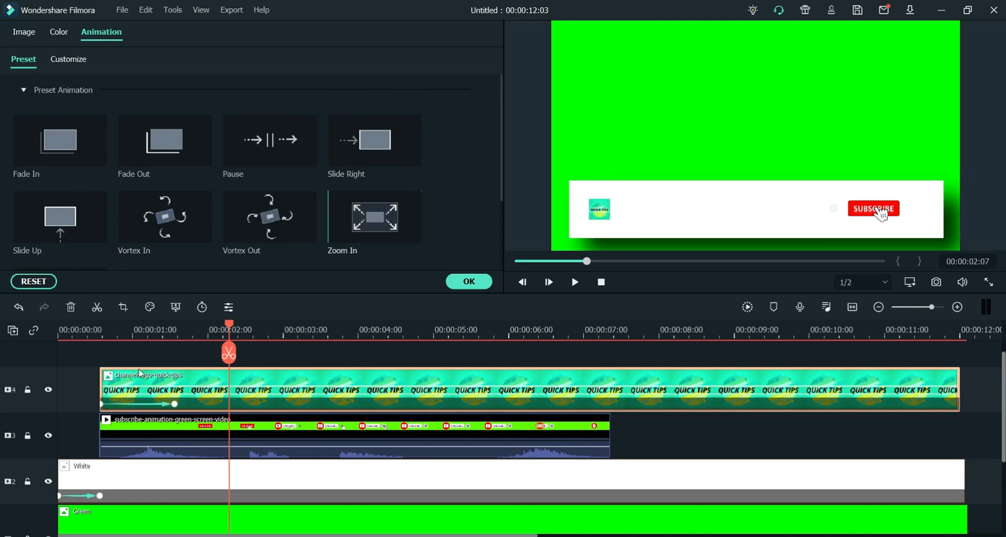
left_click_drag(174, 404, 162, 404)
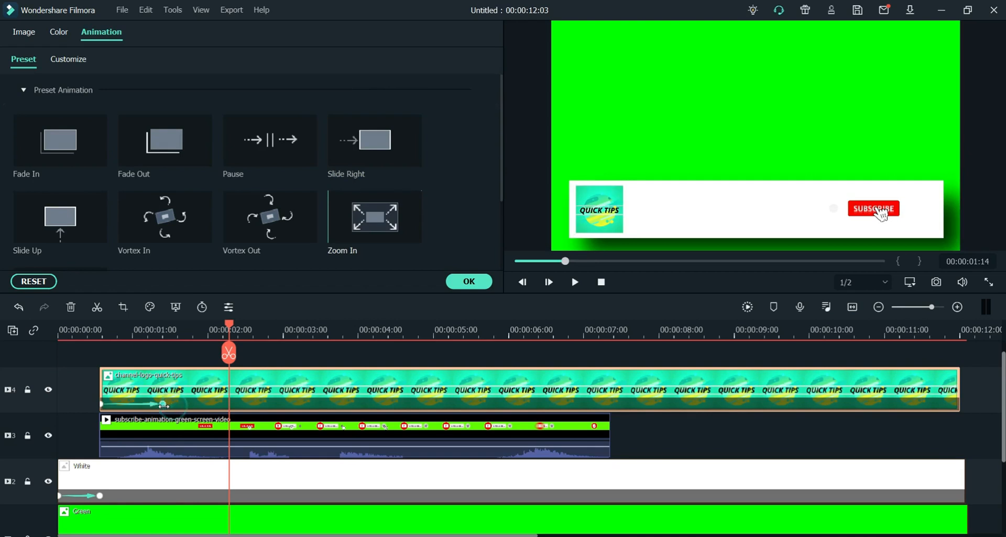
left_click(456, 282)
- Play back the lower third from the start to check the logo's zoom-in animation
left_click_drag(174, 352, 2, 345)
key("space")
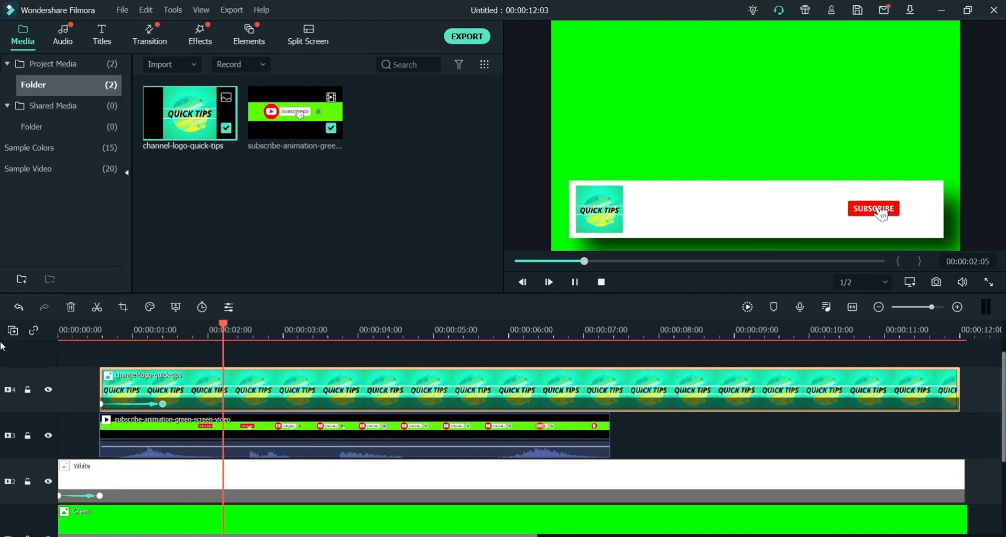
key("space")
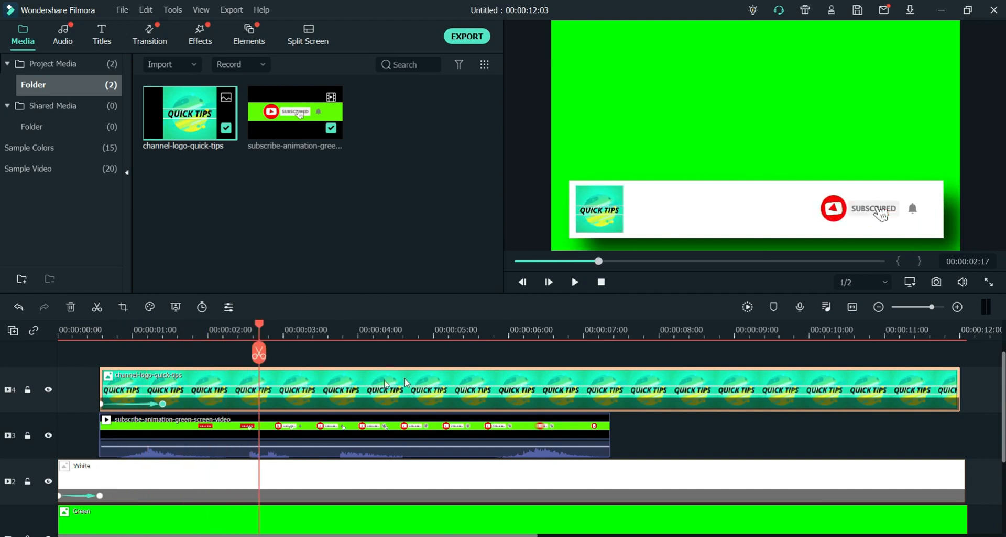
- Add a Default Title on a new track above the channel logo clip and extend it to about the logo clip's end
scroll(407, 383, "up", 1)
left_click(105, 37)
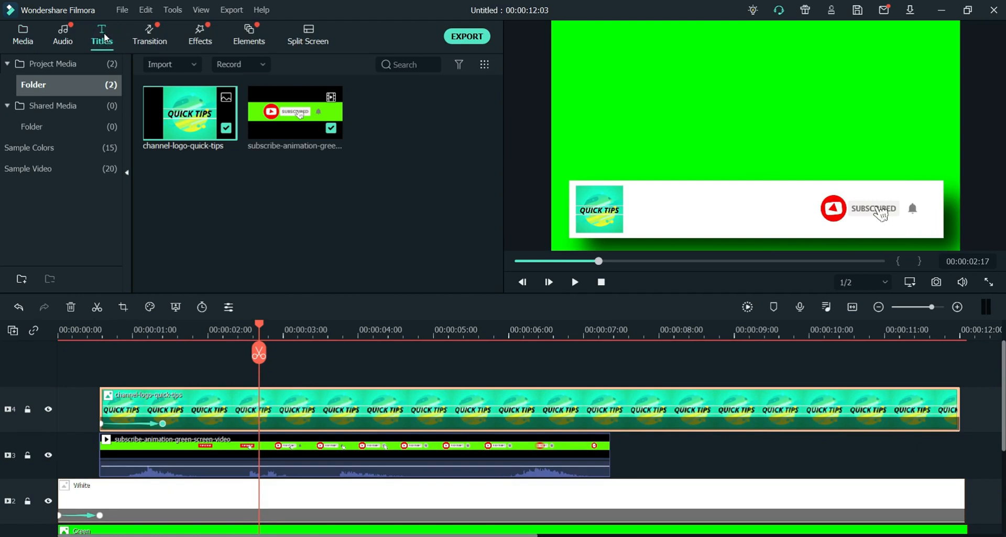
left_click(54, 155)
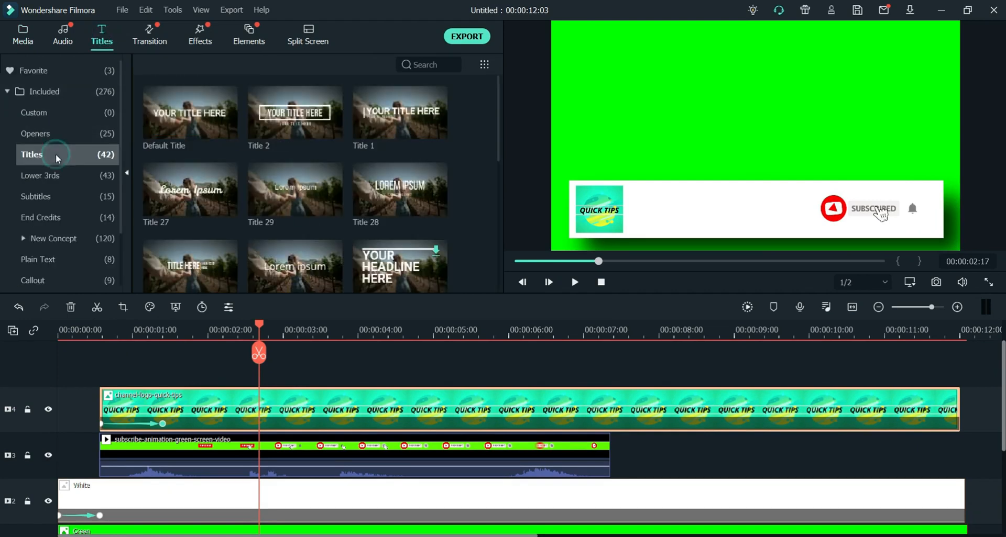
left_click_drag(182, 122, 103, 372)
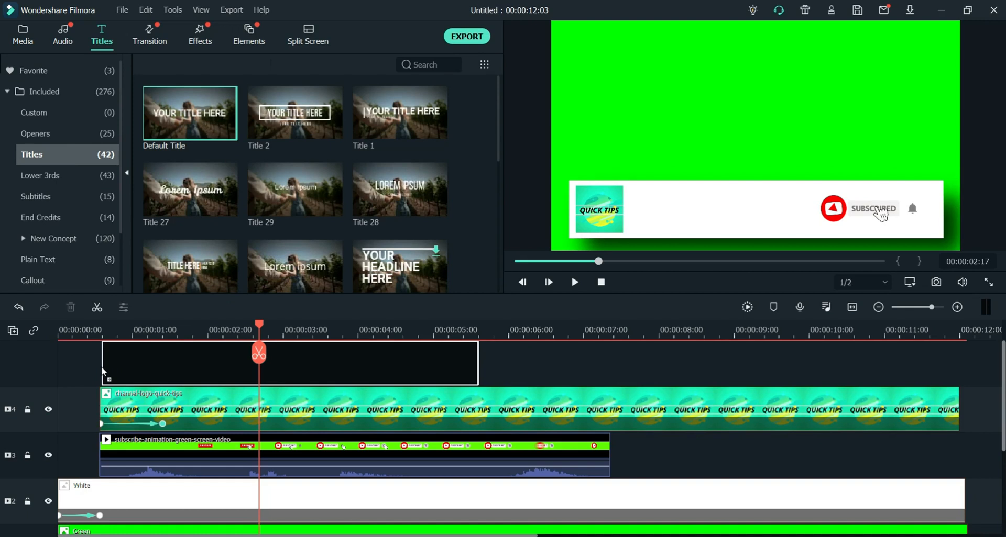
left_click_drag(103, 371, 104, 373)
left_click_drag(477, 412, 955, 414)
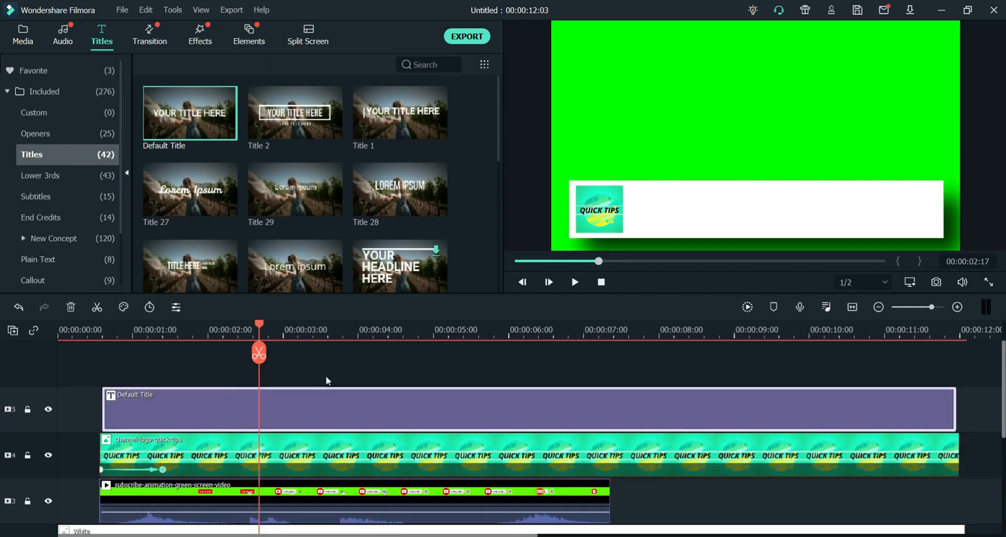
- Shrink the title and place it on the white bar between the channel logo and the subscribe button
left_click(653, 149)
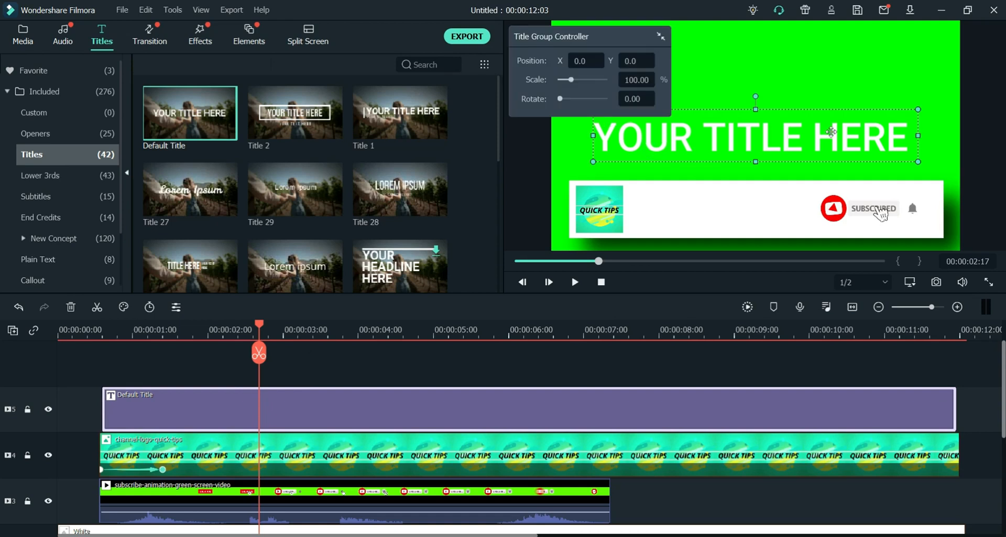
left_click_drag(850, 127, 742, 199)
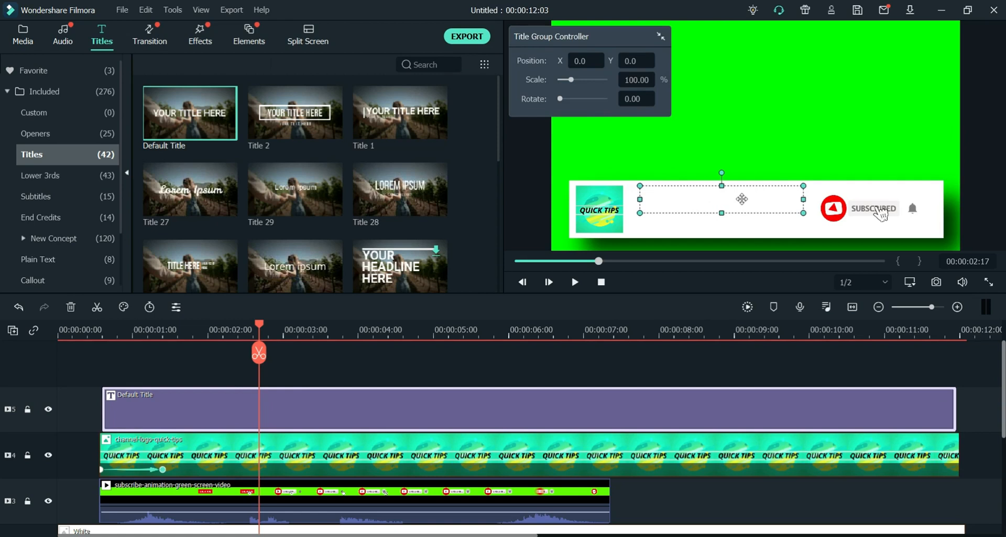
- Change the title text to "Quick Tips" in dark red, centre-align it, and slightly reduce its height
double_click(173, 418)
left_click(344, 254)
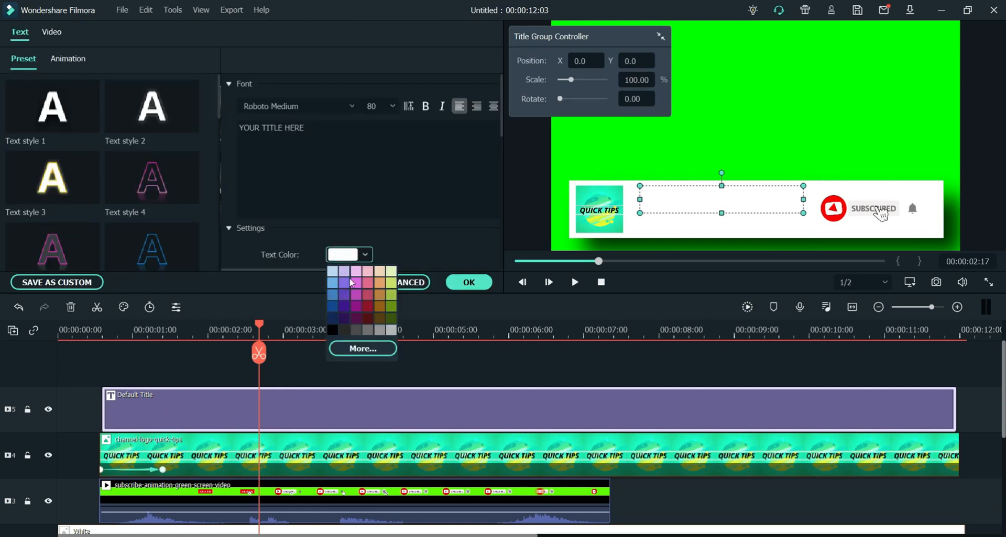
left_click(368, 318)
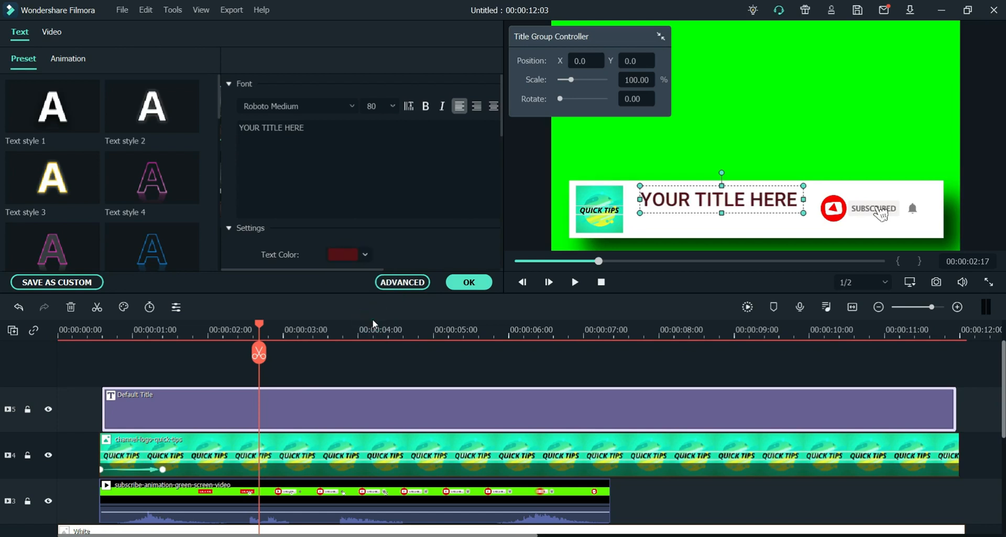
left_click(375, 149)
key("ctrl+a")
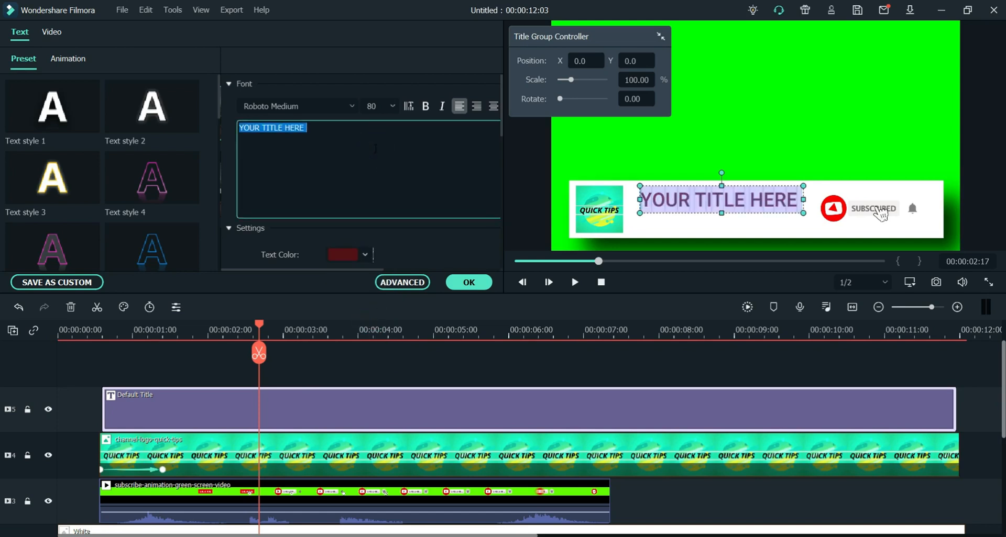
type("Quick Tips")
left_click(494, 106)
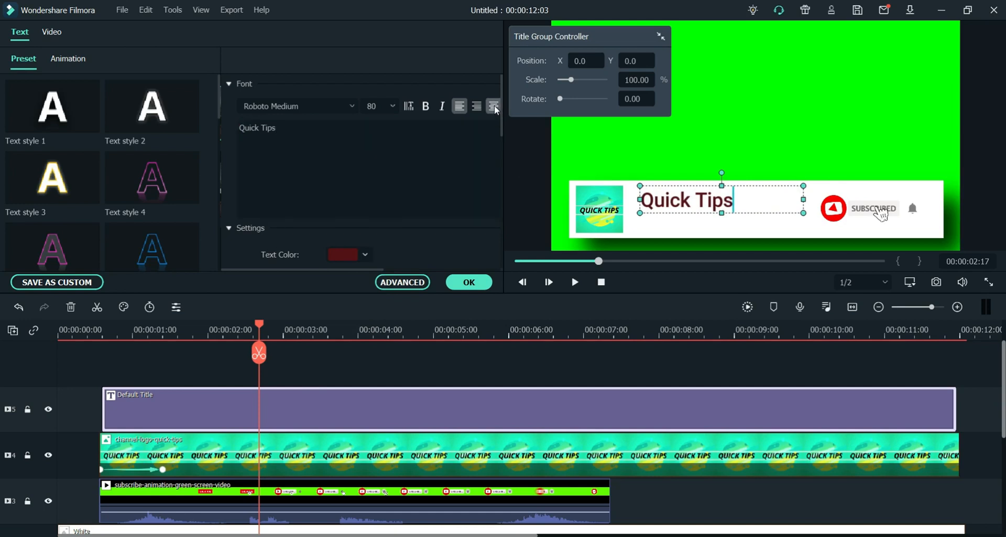
left_click_drag(721, 213, 722, 205)
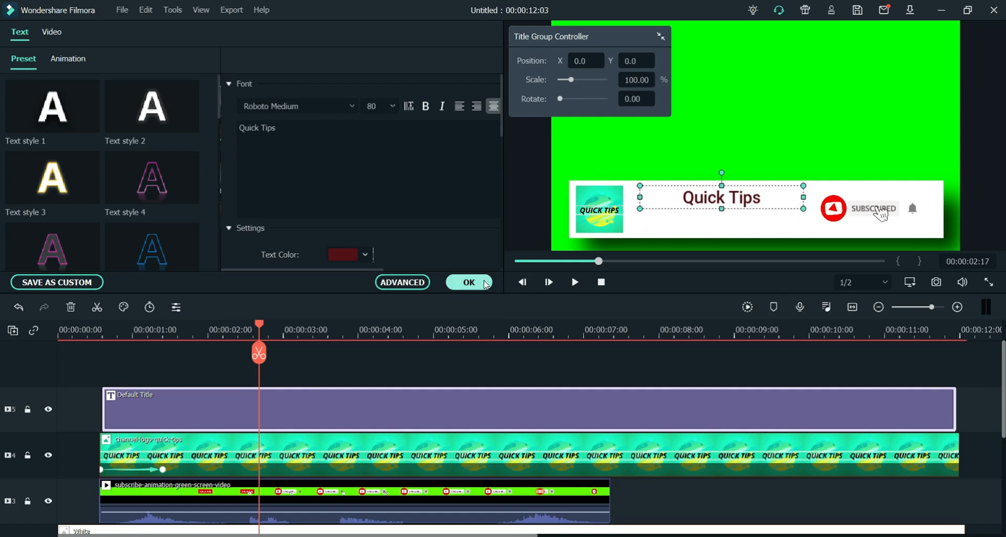
- Apply the Type Writer animation to the Quick Tips title and accept the title edits
left_click(64, 62)
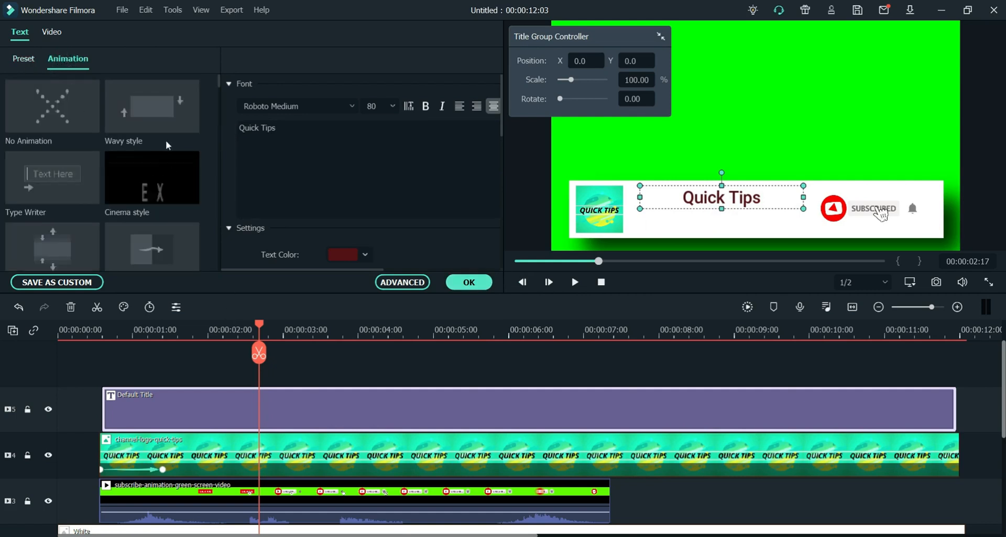
double_click(63, 178)
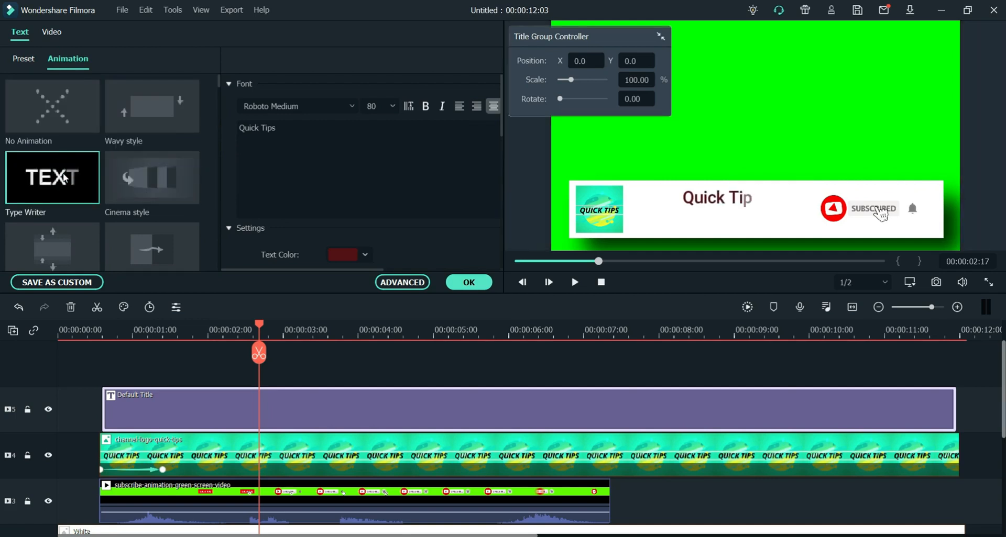
left_click(469, 283)
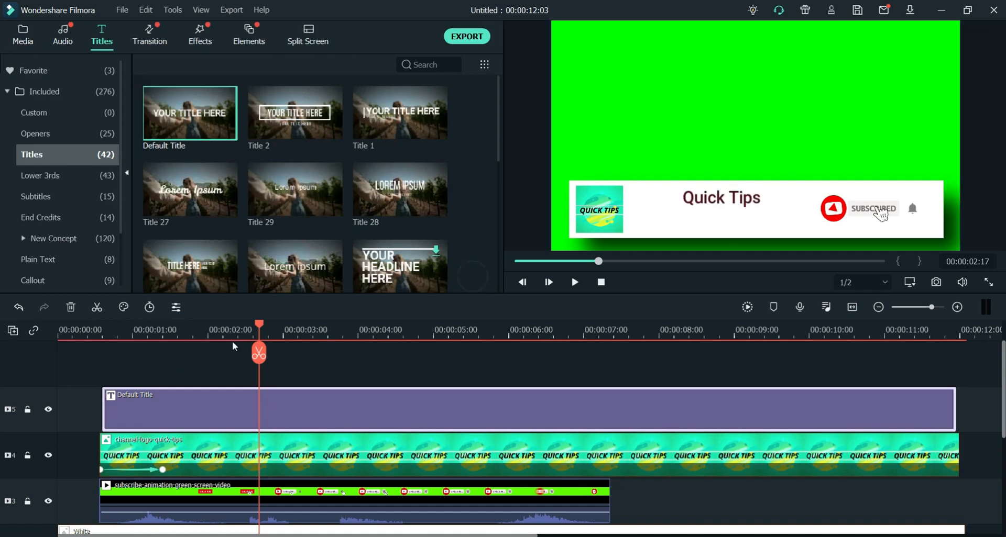
- Play back the lower third from the start to check the Quick Tips title's typing animation
left_click_drag(258, 324, 2, 341)
key("space")
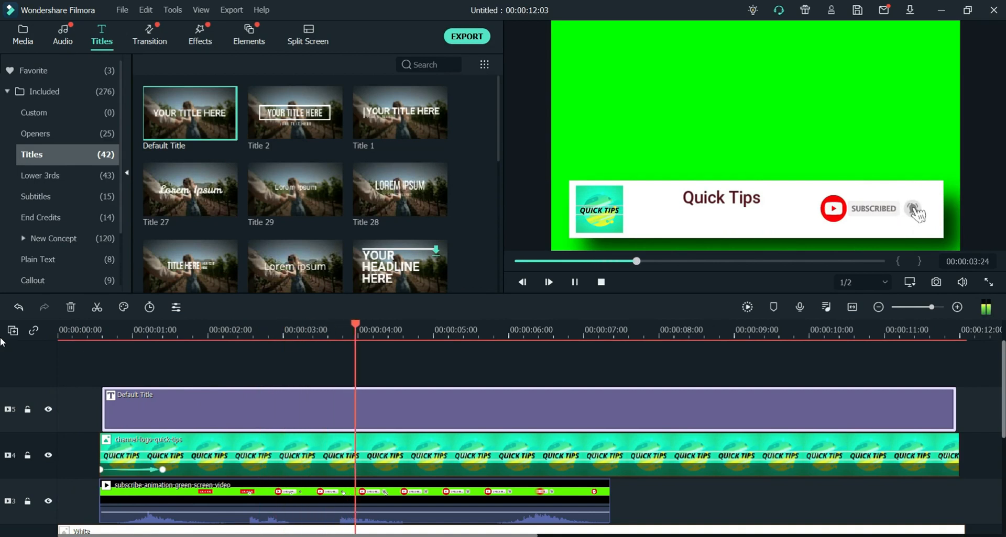
key("space")
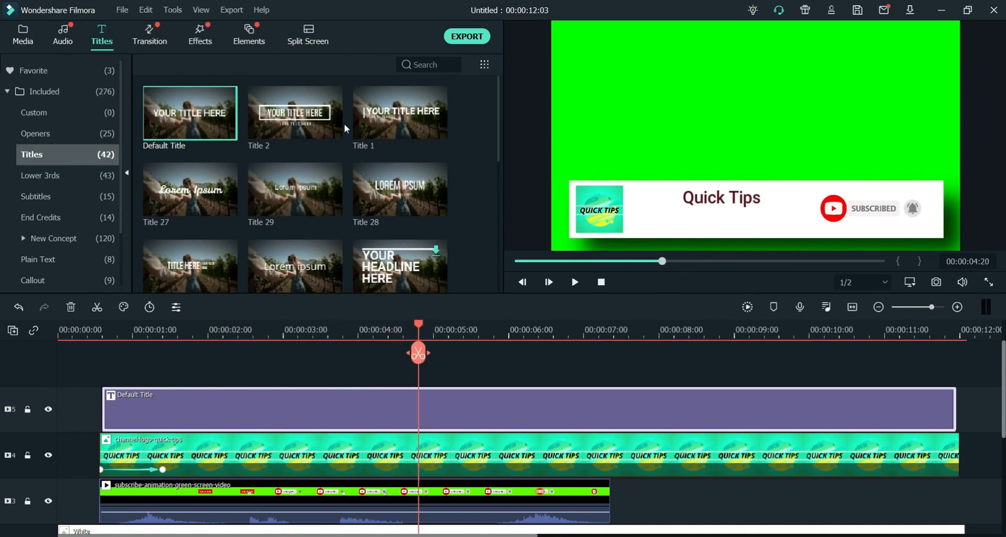
- Add a second Default Title above the first at about the same length, and shrink it to fit beneath Quick Tips on the white bar
left_click_drag(183, 112, 106, 363)
left_click_drag(206, 370, 954, 436)
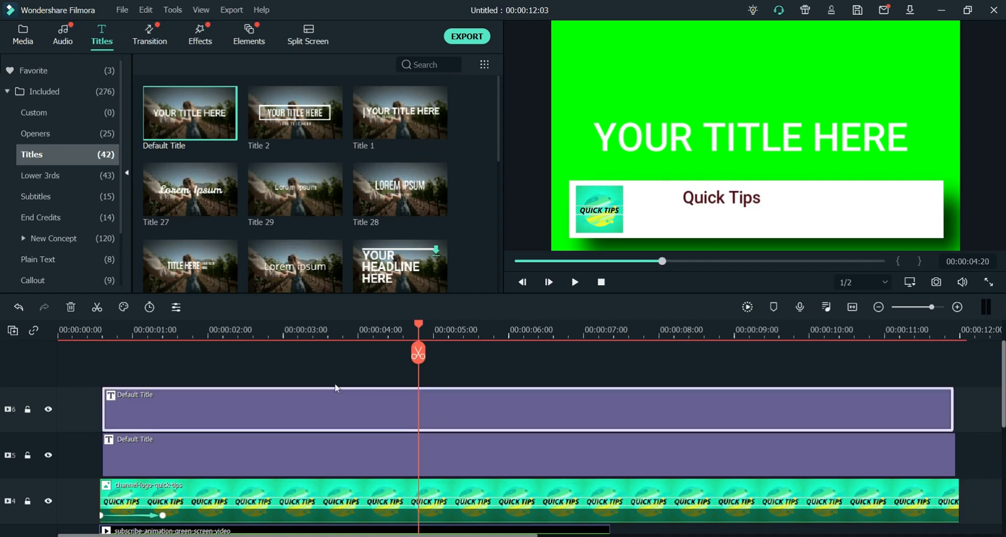
left_click(649, 150)
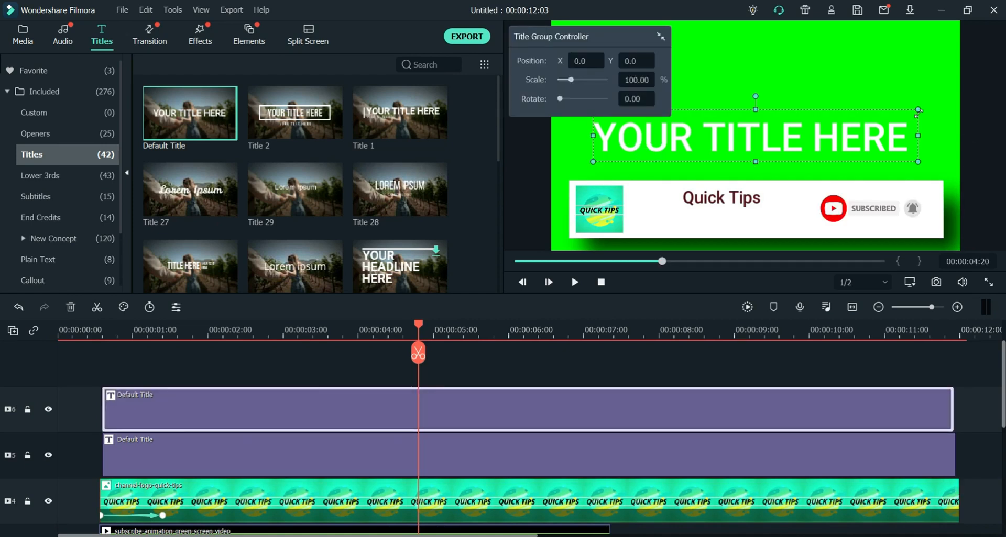
left_click_drag(826, 129, 771, 225)
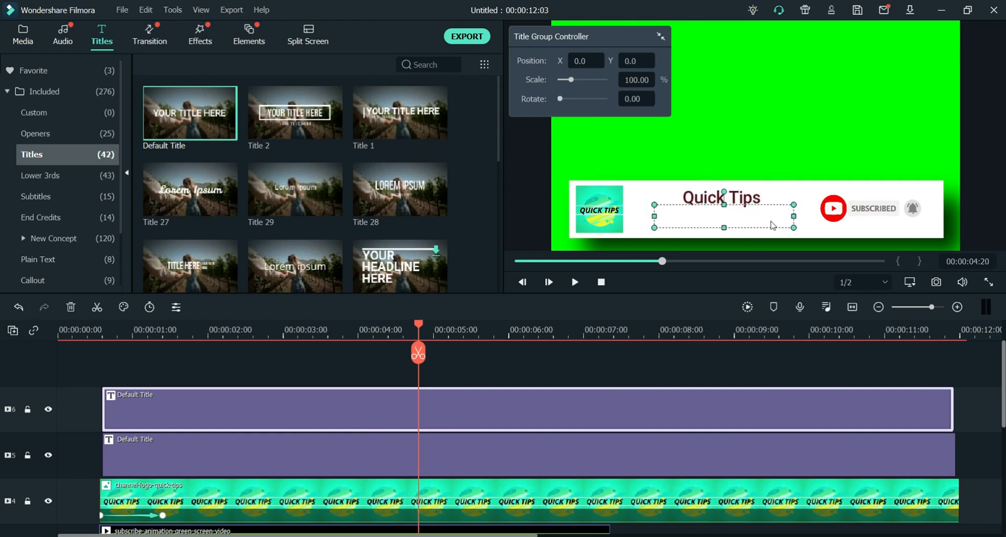
- Colour the second title dark purple and change its text to "LIKE | SHARE | SUBSCRIBE"
double_click(480, 412)
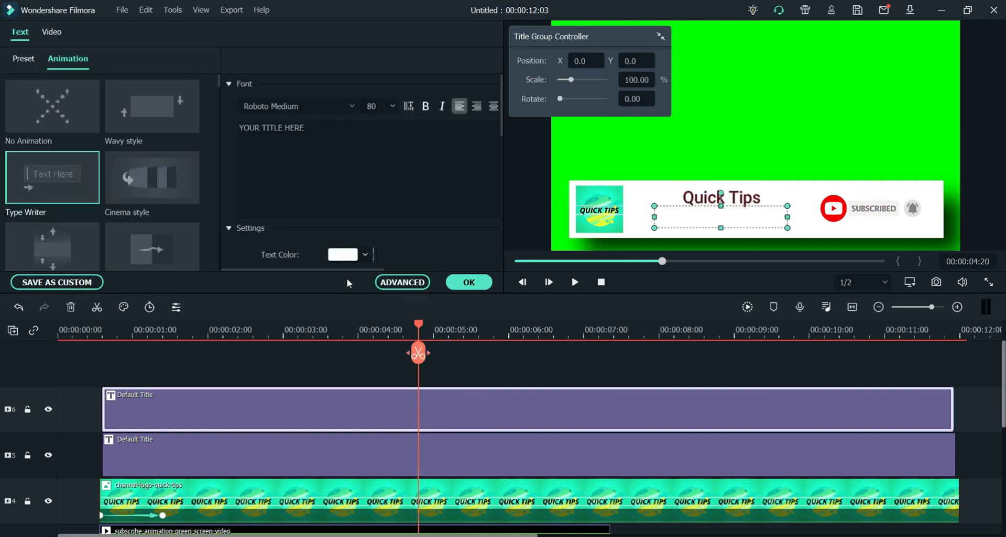
left_click(352, 256)
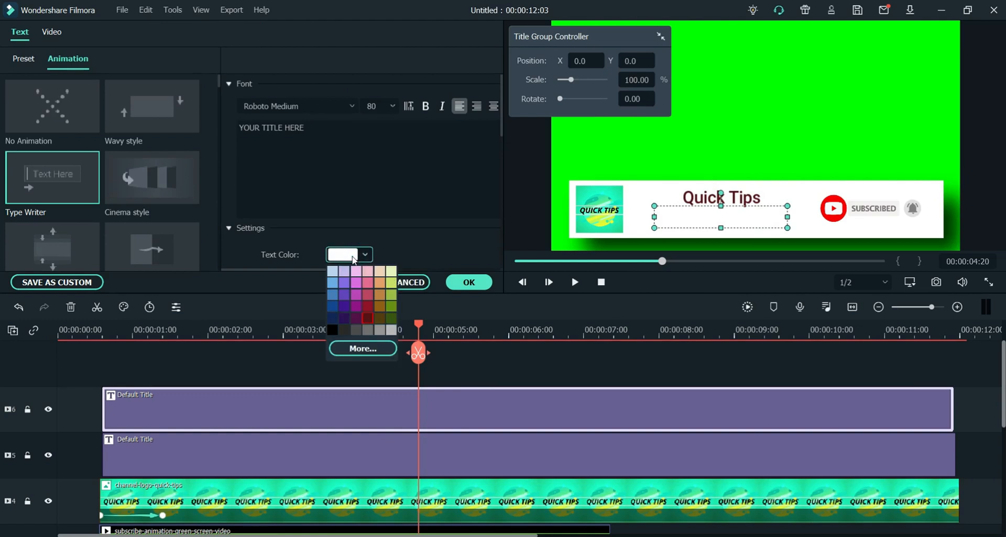
left_click(344, 307)
triple_click(359, 137)
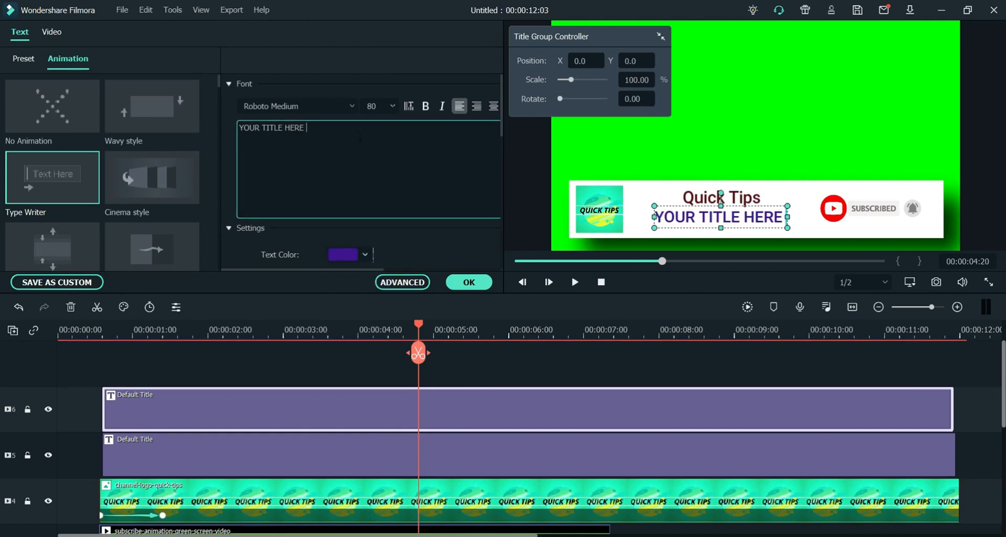
type("LIKE | SHARE ")
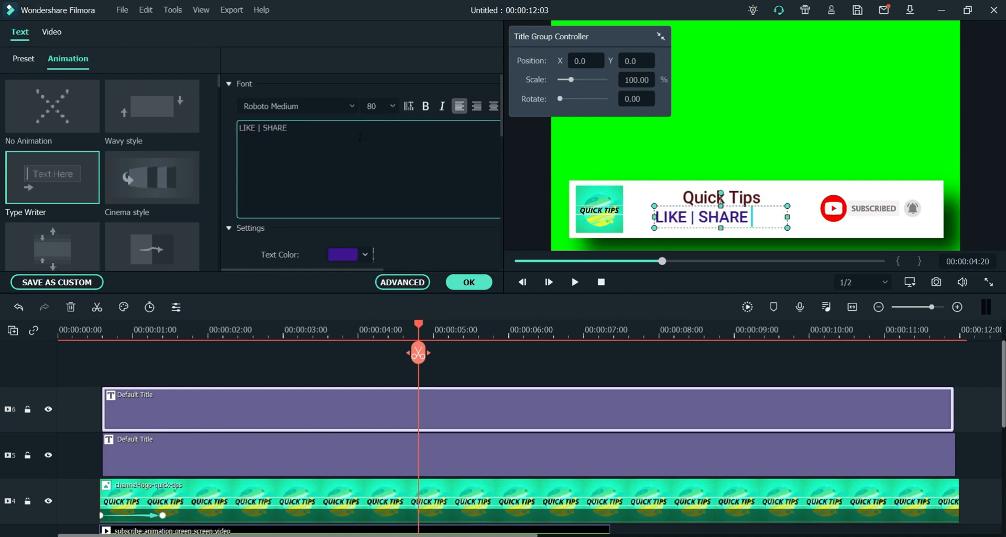
type("| SUBSCRIBE")
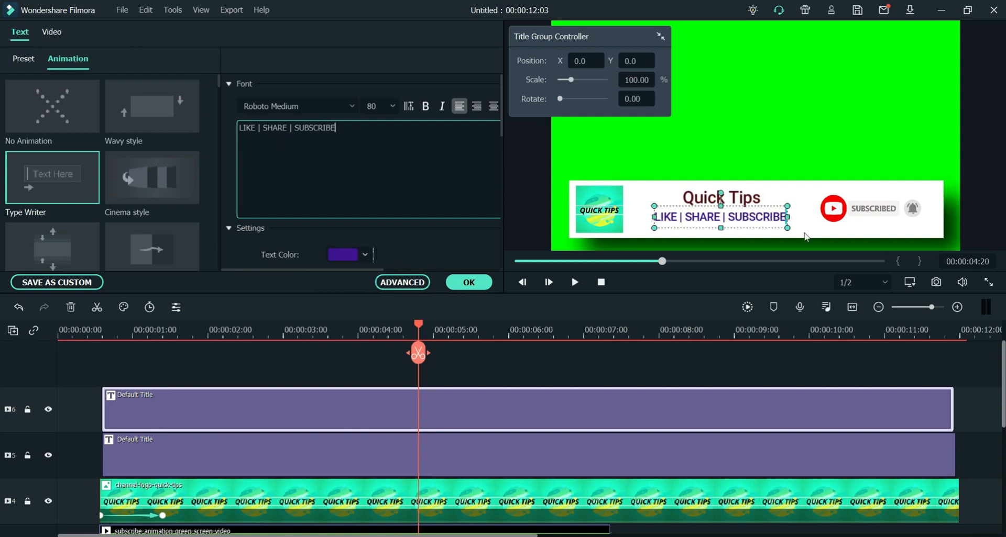
- Enlarge the LIKE | SHARE | SUBSCRIBE title slightly beneath Quick Tips, browse the text animations, and accept the title edits
left_click(787, 216)
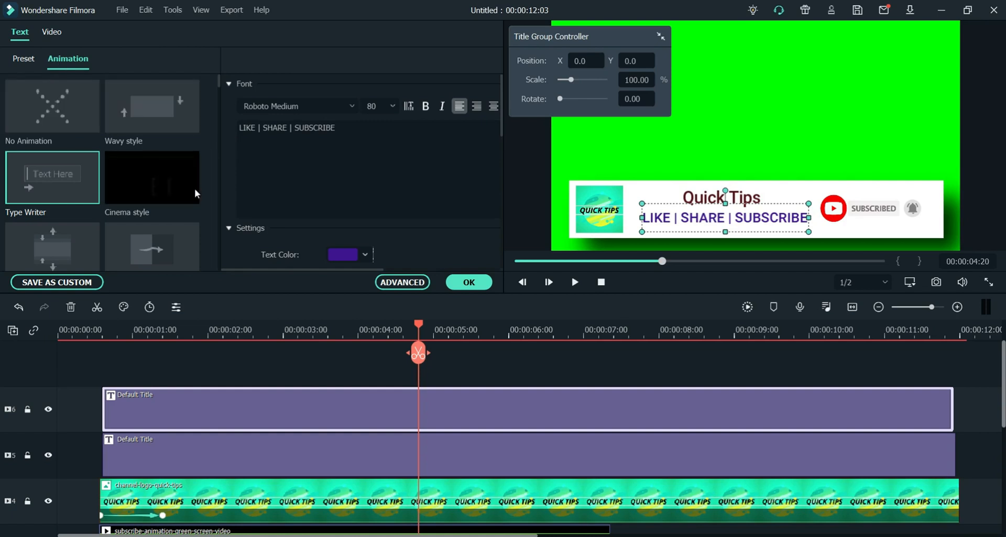
scroll(183, 197, "down", 5)
scroll(183, 196, "down", 8)
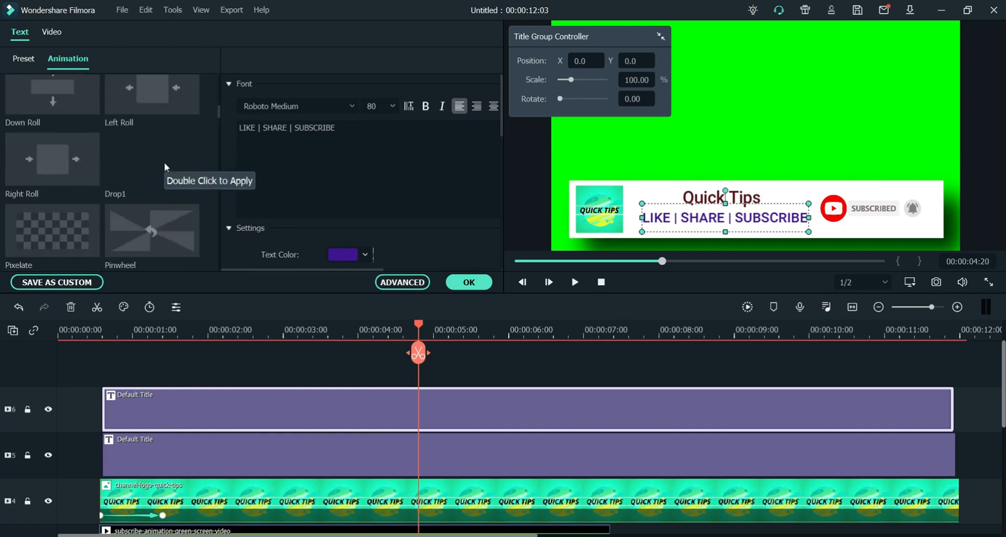
scroll(164, 220, "down", 5)
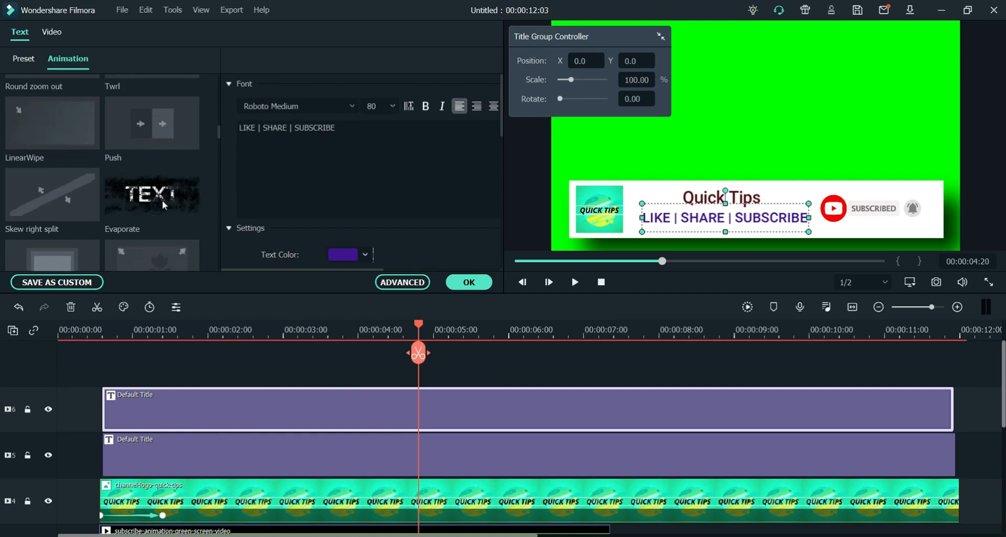
scroll(162, 200, "down", 5)
scroll(162, 200, "down", 3)
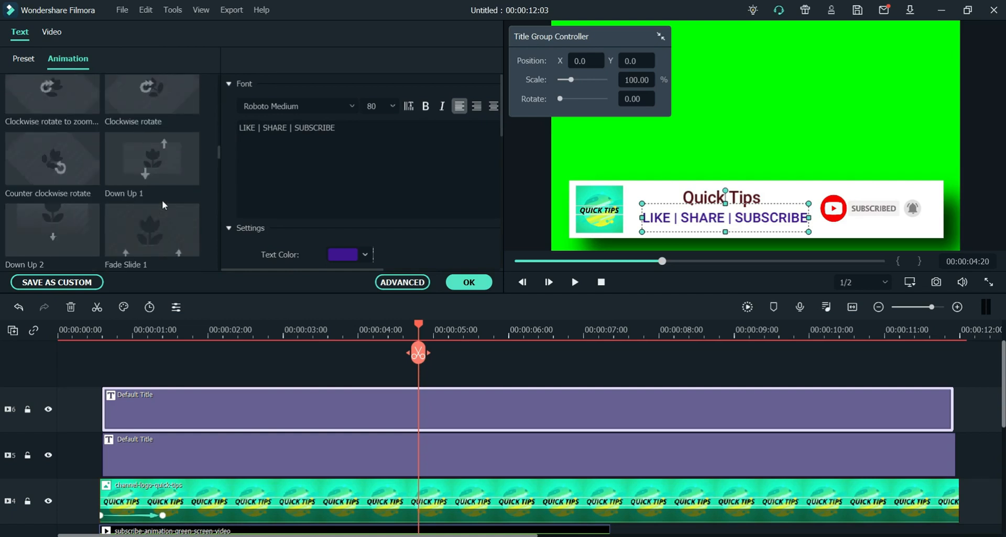
left_click(475, 286)
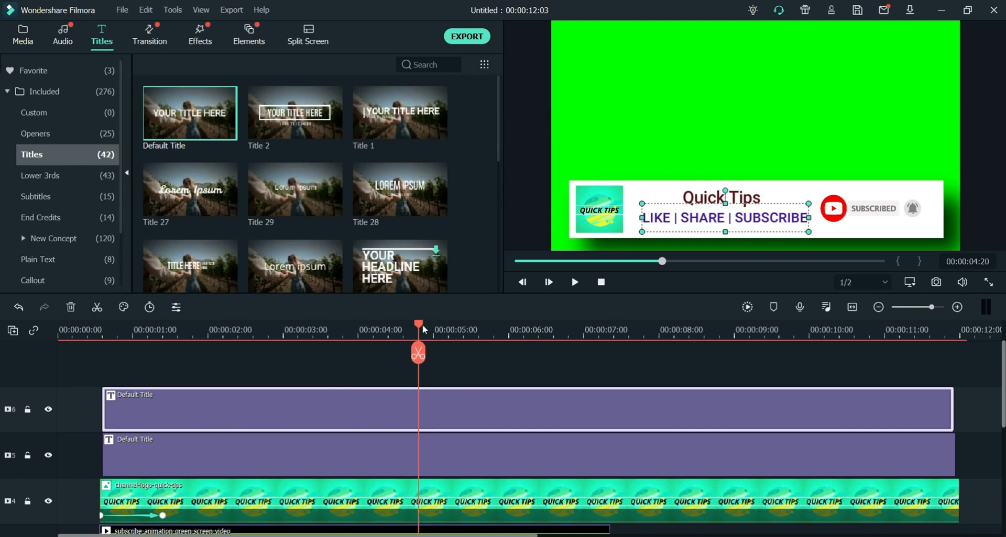
- Play back the lower third from the start to check both titles together
key("Home")
key("space")
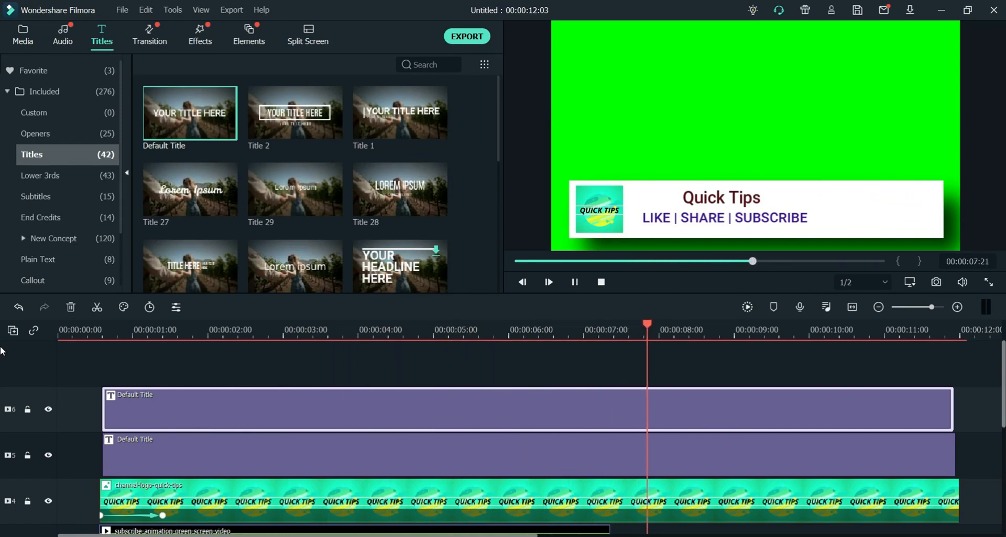
key("space")
- Split both titles, the channel logo, the white bar and the green background at 00:00:08:08
scroll(835, 393, "down", 3)
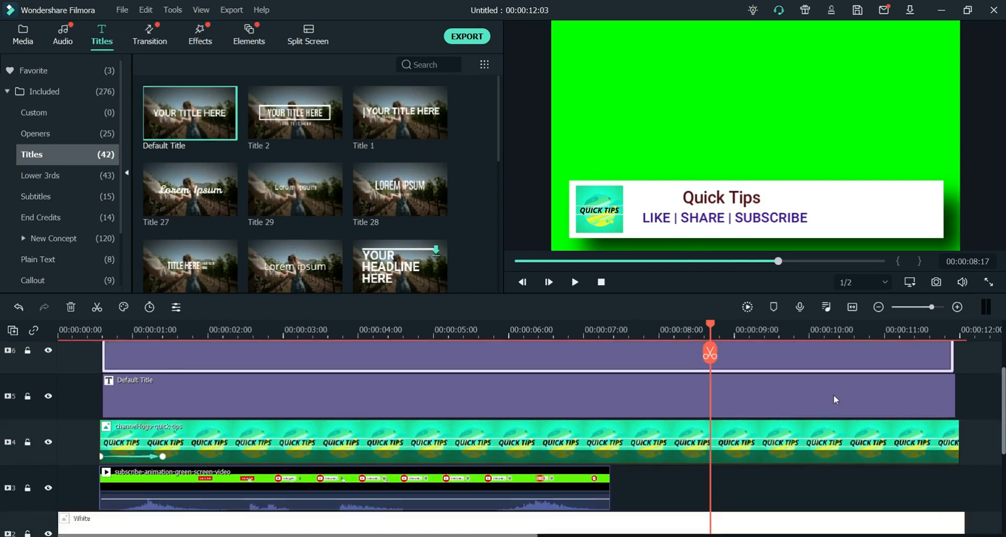
left_click_drag(707, 332, 686, 335)
scroll(776, 417, "down", 2)
scroll(735, 416, "up", 5)
scroll(717, 411, "up", 1)
left_click(684, 356)
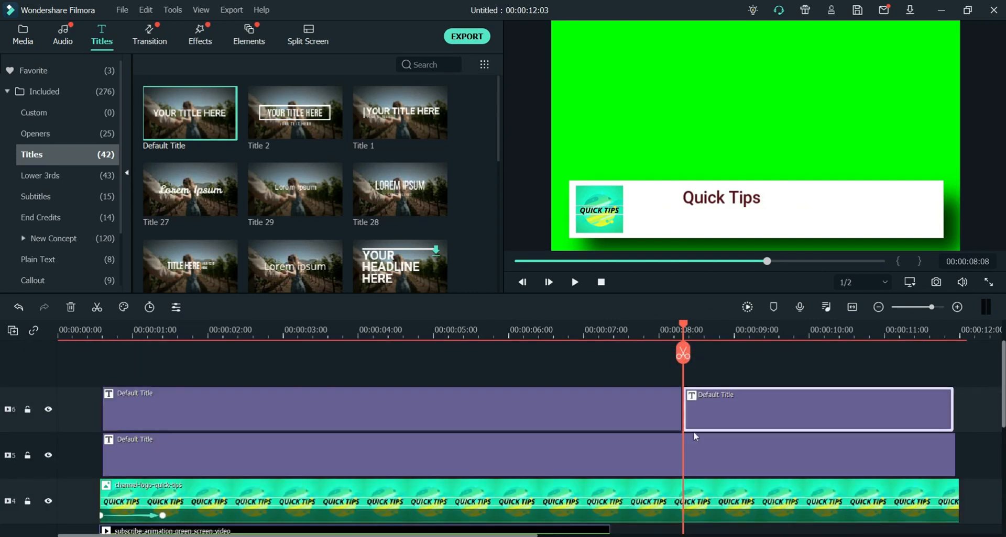
left_click(710, 445)
left_click(682, 354)
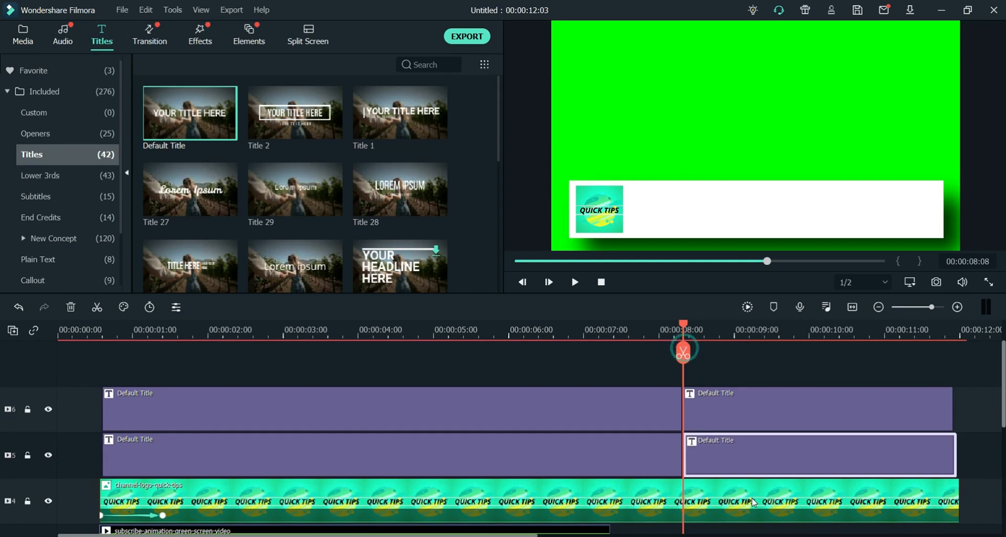
left_click(683, 356)
scroll(833, 433, "down", 2)
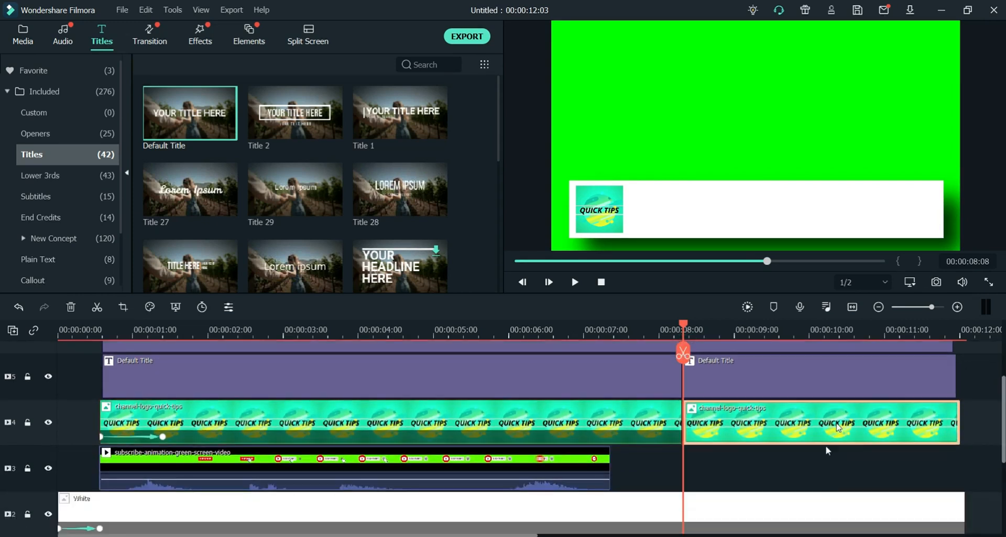
left_click(682, 354)
scroll(844, 435, "down", 2)
left_click(788, 495)
left_click(684, 353)
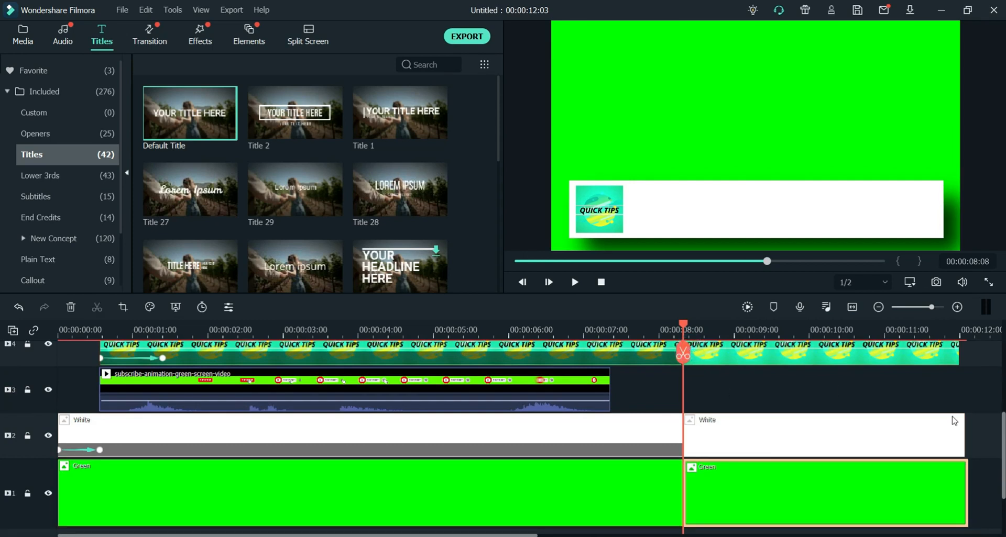
- Delete the green, white bar, channel logo and both title segments after 00:00:08:08
key("Delete")
left_click(821, 435)
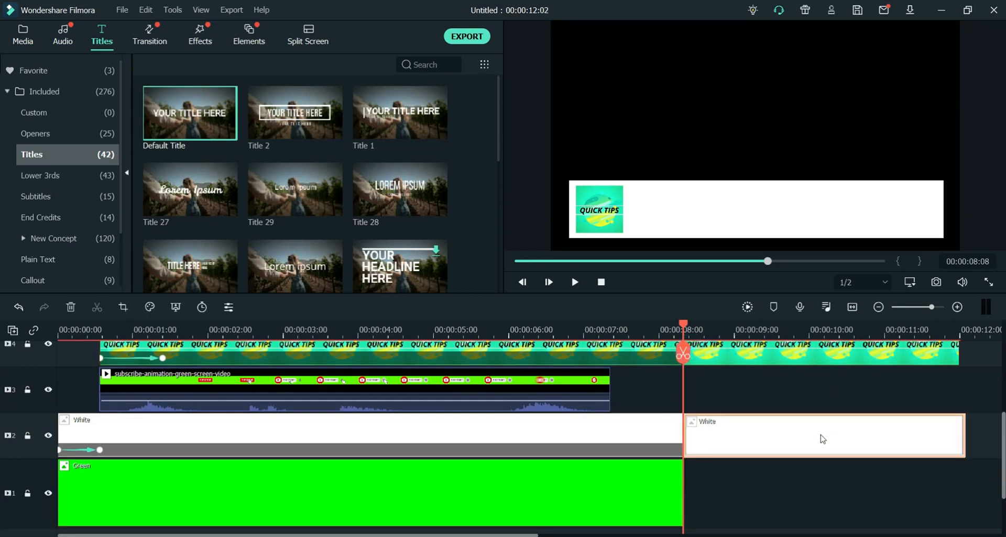
key("Delete")
scroll(821, 435, "up", 2)
left_click(782, 414)
key("Delete")
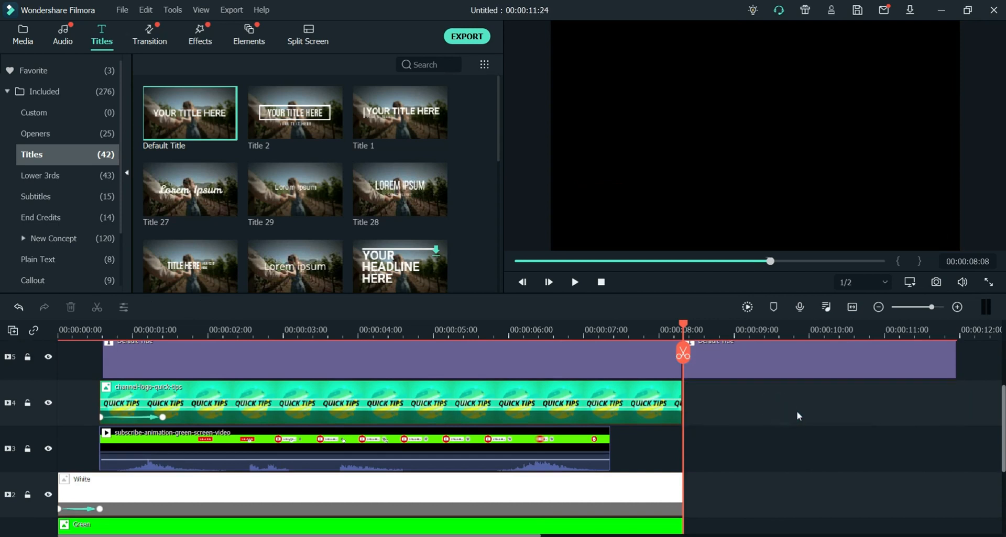
scroll(796, 411, "up", 2)
left_click(786, 419)
key("Delete")
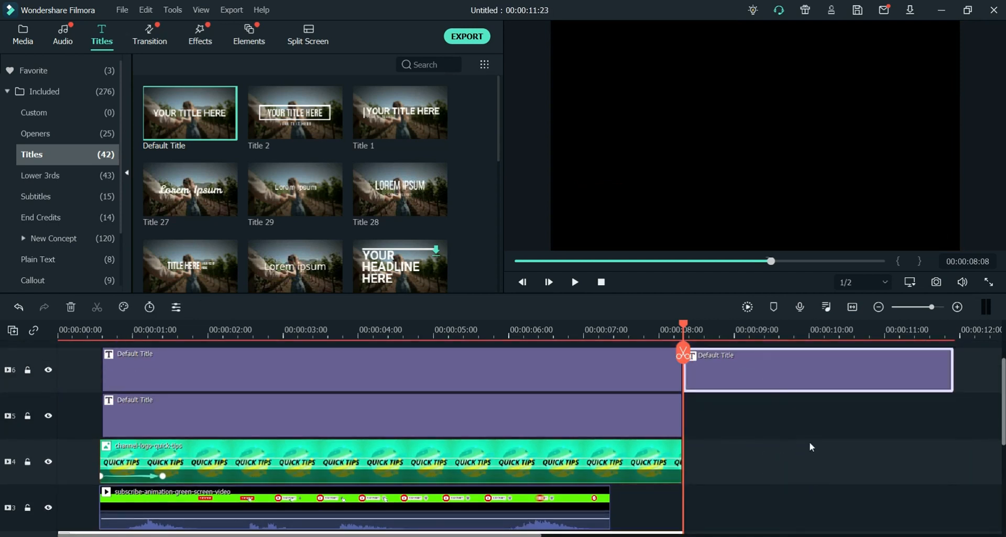
key("Delete")
- Trim the ends of both titles and the channel logo clip to finish slightly before the white bar clip
left_click(643, 366)
left_click_drag(681, 376, 667, 376)
left_click(654, 414)
left_click_drag(683, 414, 668, 413)
left_click_drag(681, 461, 667, 462)
scroll(602, 419, "down", 3)
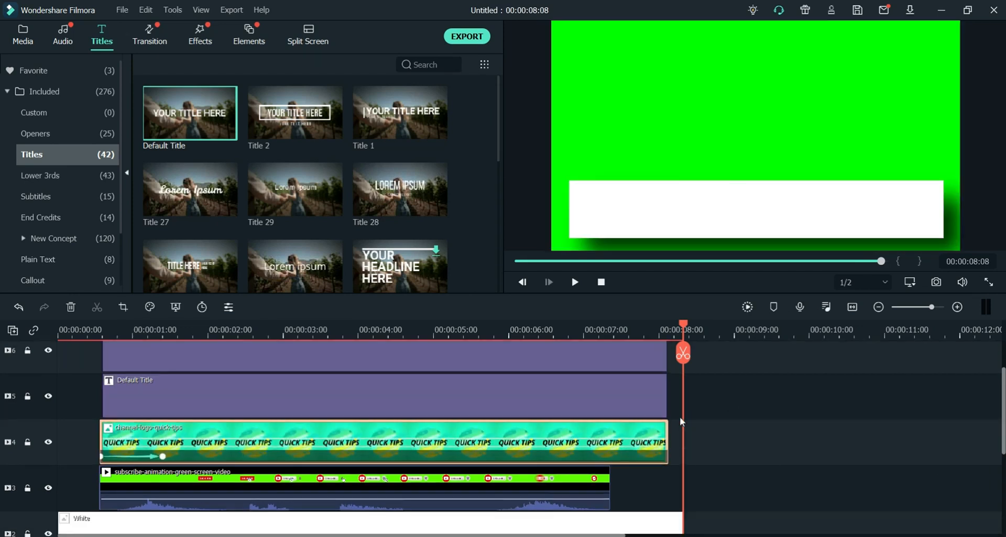
- Add a Dissolve transition at the end of the LIKE | SHARE | SUBSCRIBE title clip
scroll(725, 434, "up", 5)
left_click(152, 42)
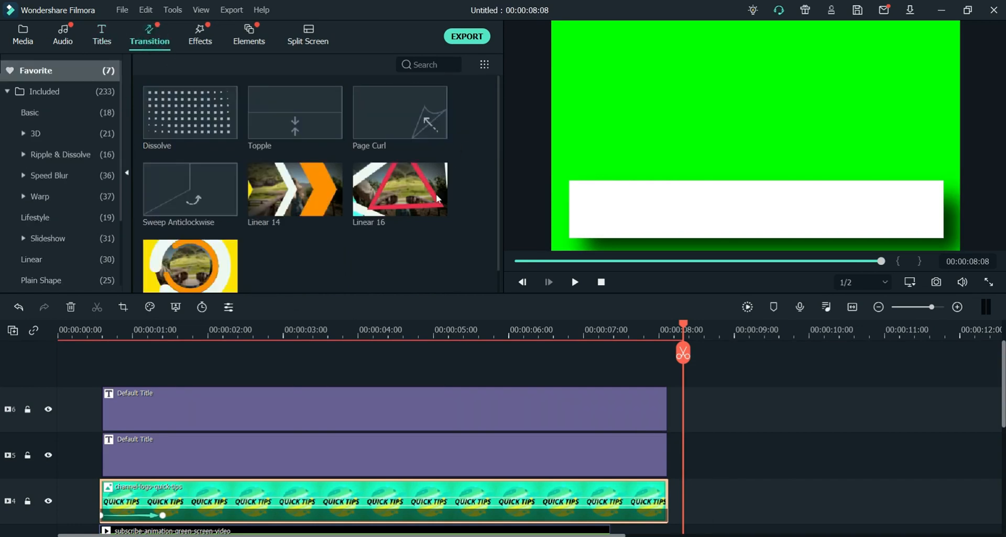
left_click_drag(190, 113, 534, 402)
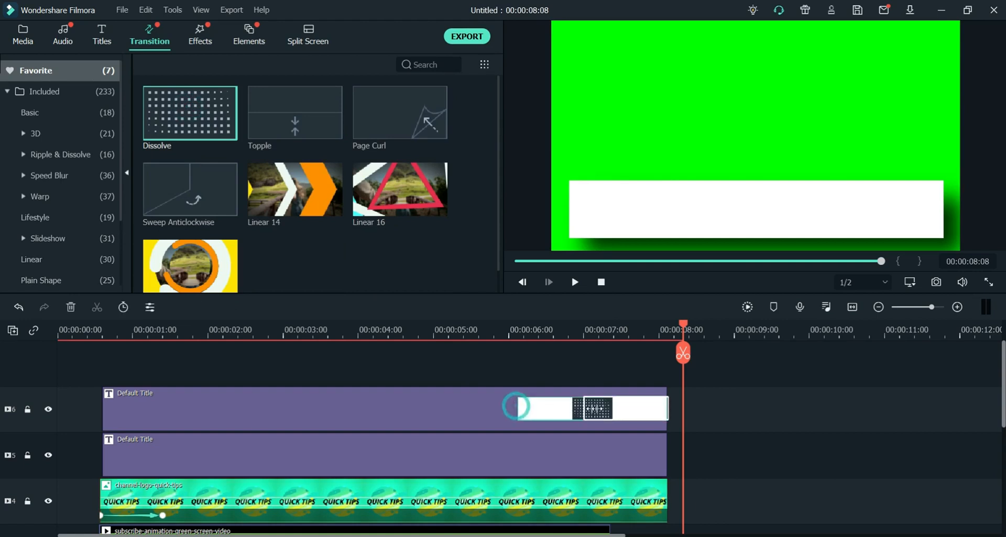
- Add Dissolve transitions at the ends of the second title, the channel logo and the white bar clips
left_click_drag(624, 409, 624, 410)
left_click_drag(180, 118, 628, 460)
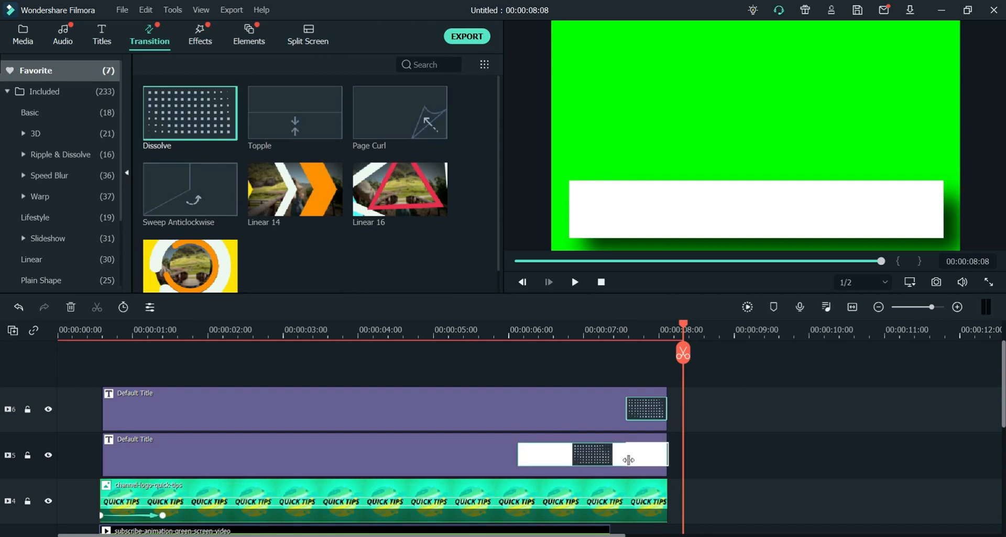
left_click_drag(187, 117, 628, 495)
scroll(731, 421, "down", 3)
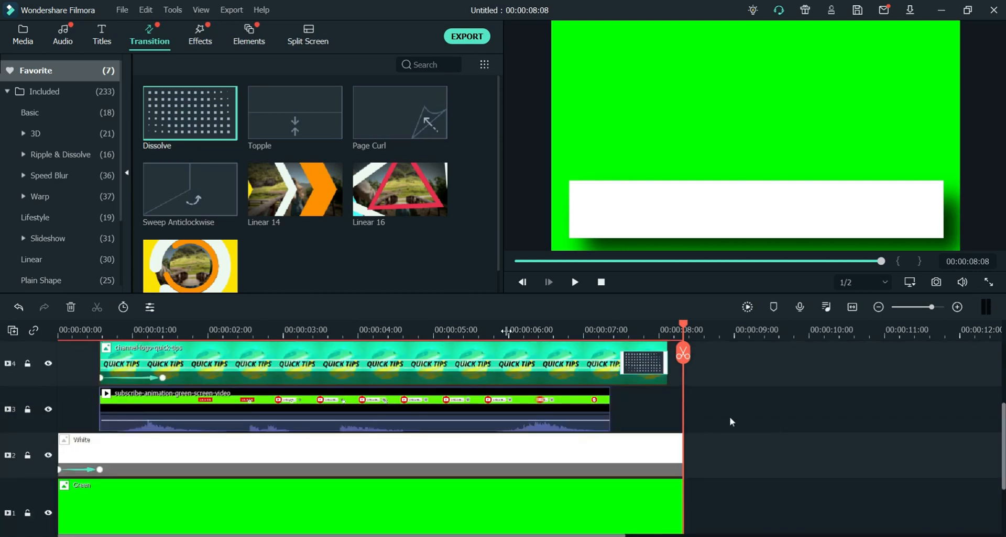
left_click_drag(187, 118, 621, 450)
scroll(772, 452, "up", 5)
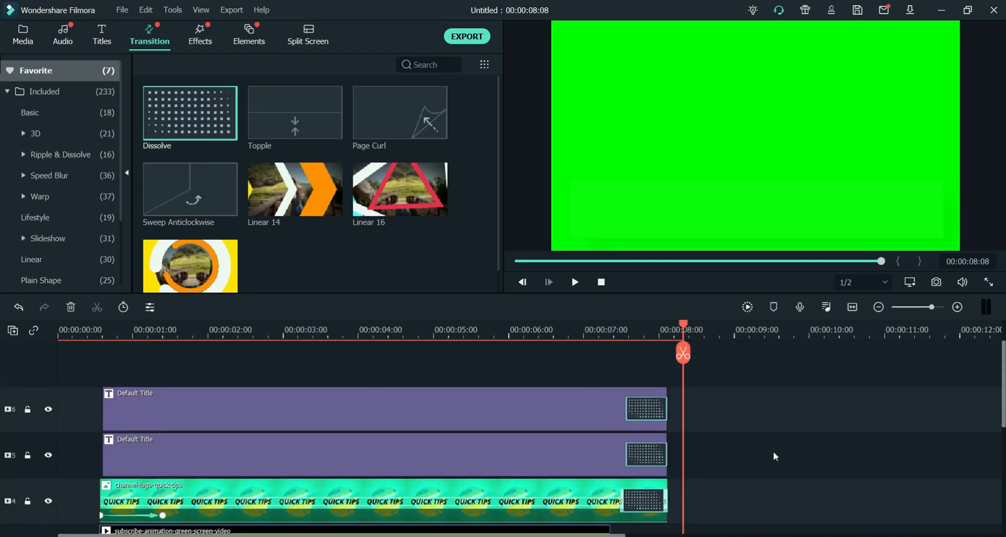
key("space")
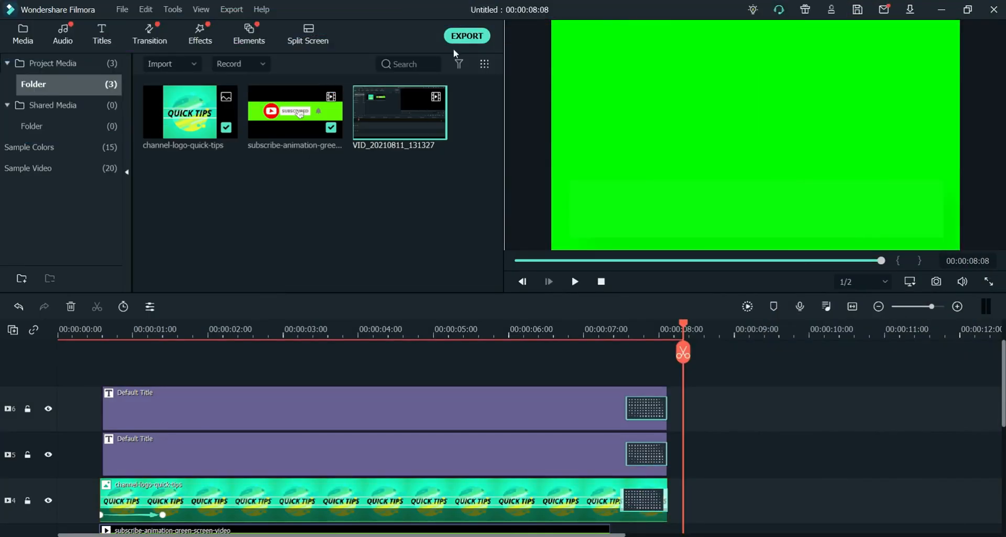
- Export the project to the computer as an MP4 file named YT-SUBSCRIBE-1 and close the finished export
left_click(462, 35)
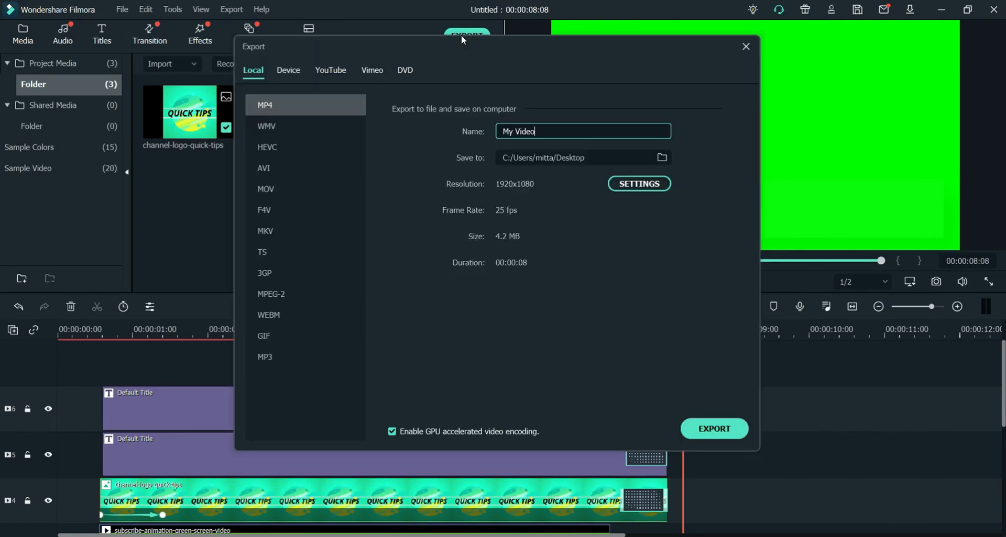
triple_click(553, 131)
type("YT-SUBSCRIBE-1")
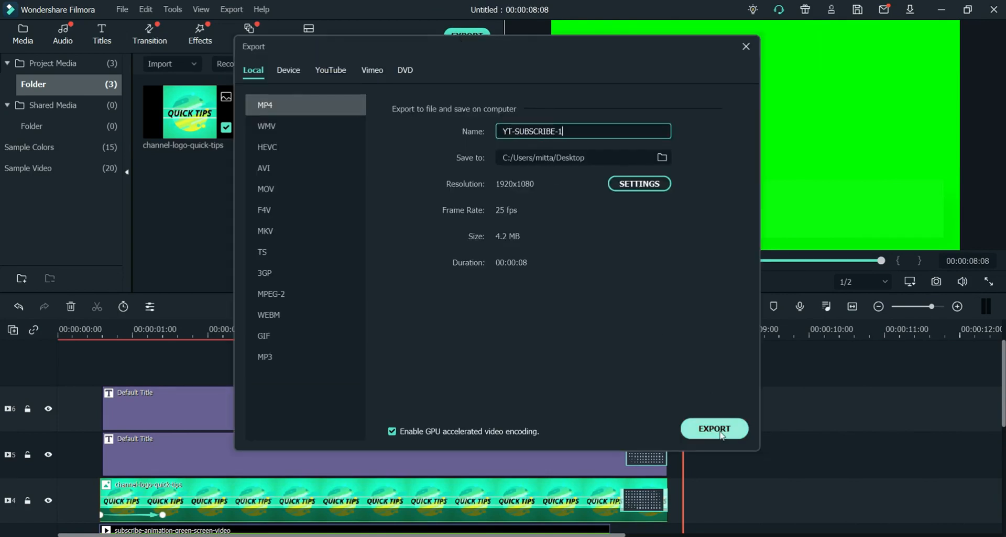
left_click(714, 429)
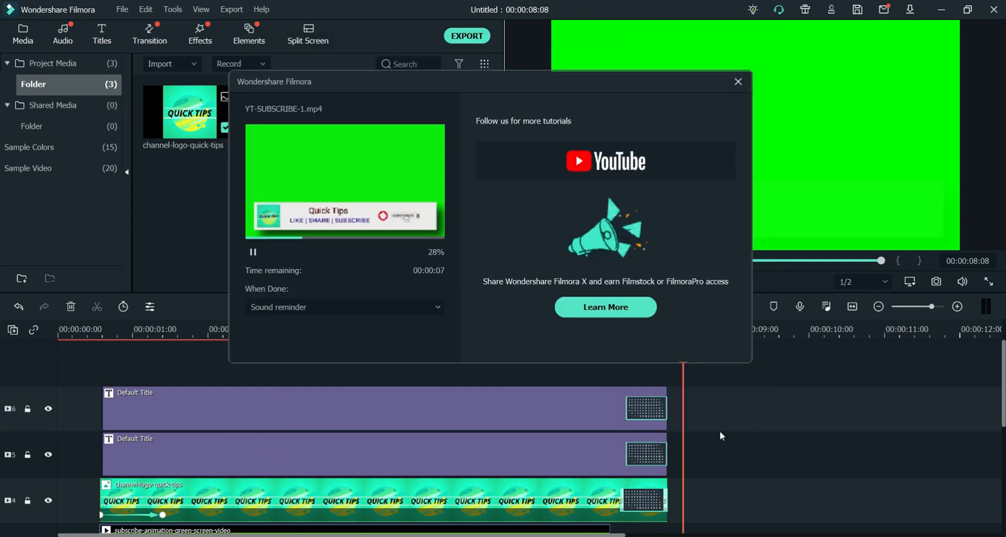
left_click(419, 342)
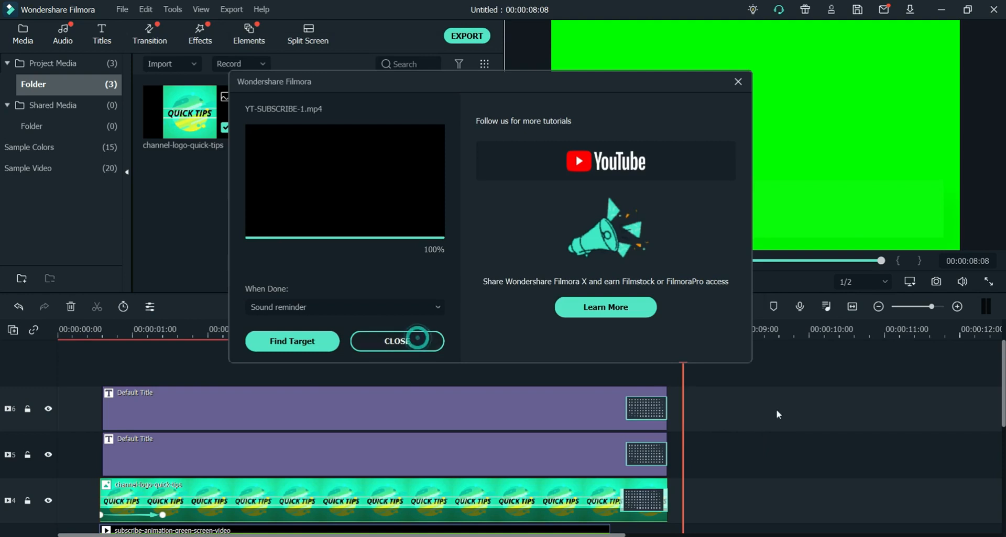
- Delete all clips from the timeline and add a Green sample color background lasting about 00:00:10:12
key("ctrl+a")
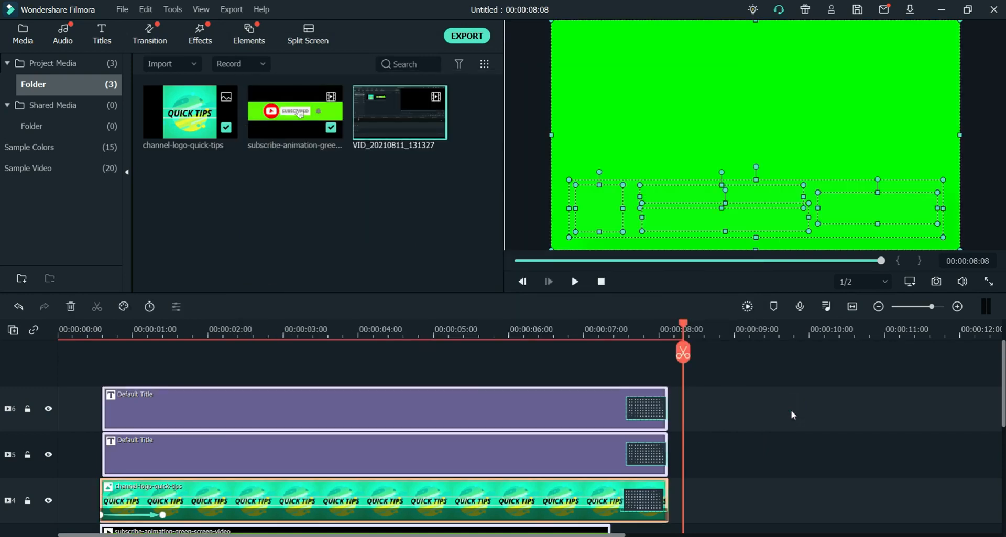
key("Delete")
left_click(391, 223)
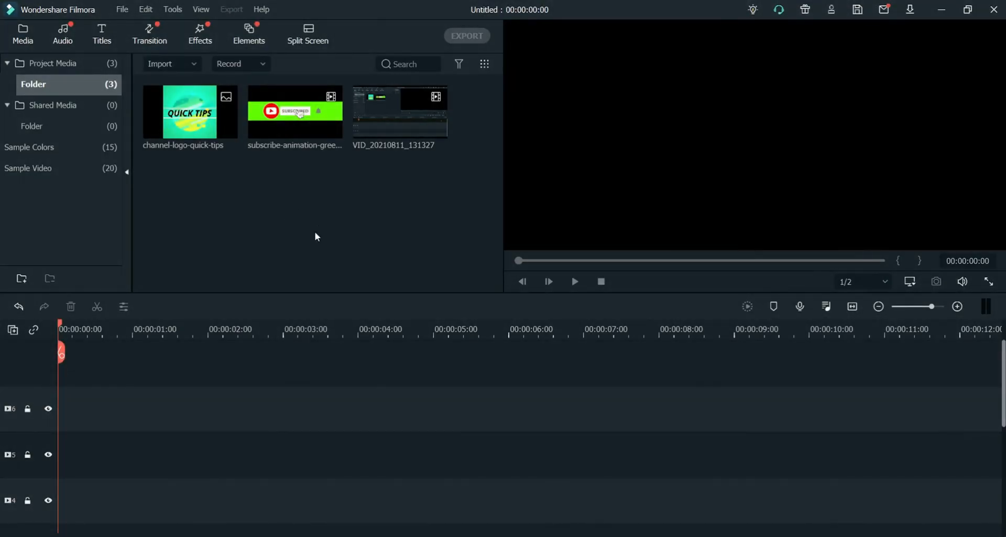
left_click(53, 146)
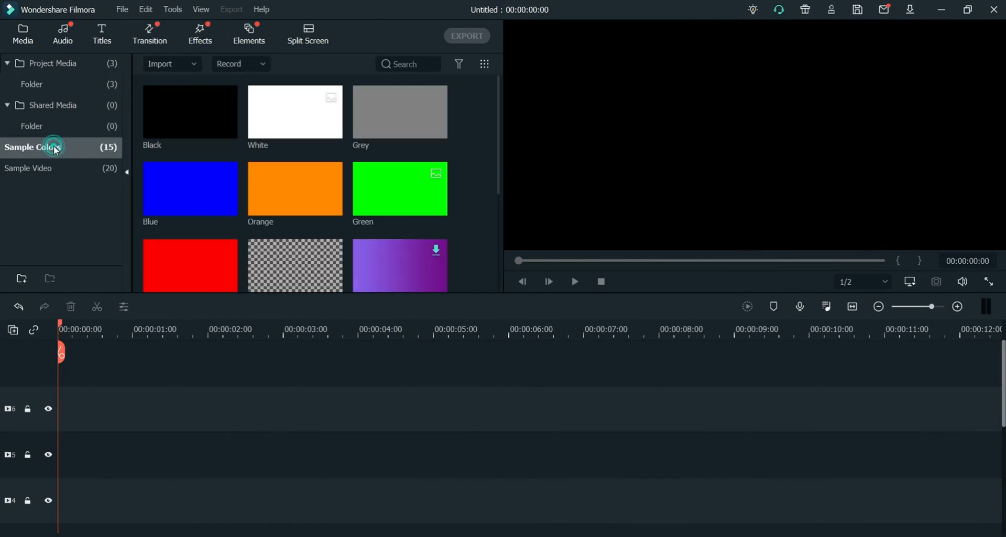
left_click_drag(365, 216, 849, 448)
left_click_drag(289, 128, 43, 410)
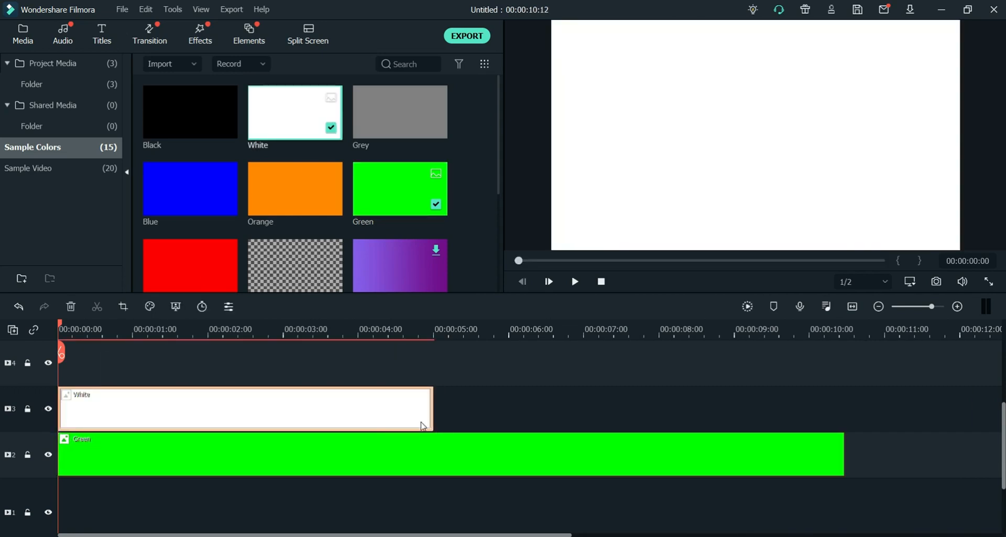
left_click_drag(433, 419, 664, 419)
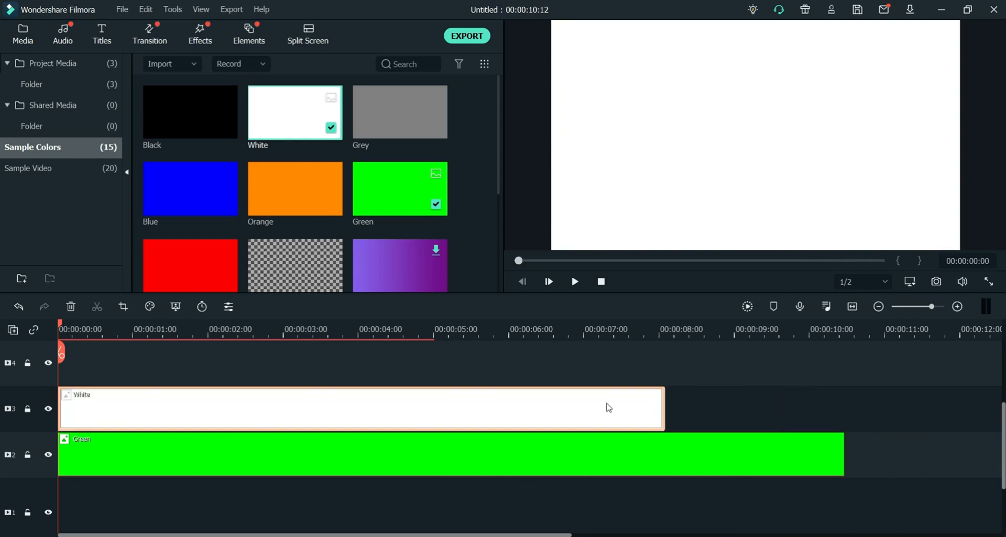
key("Delete")
- Add the Gradient 7 color above the green clip at the same length and shrink it to a vertical panel near the frame's right edge
scroll(395, 204, "down", 3)
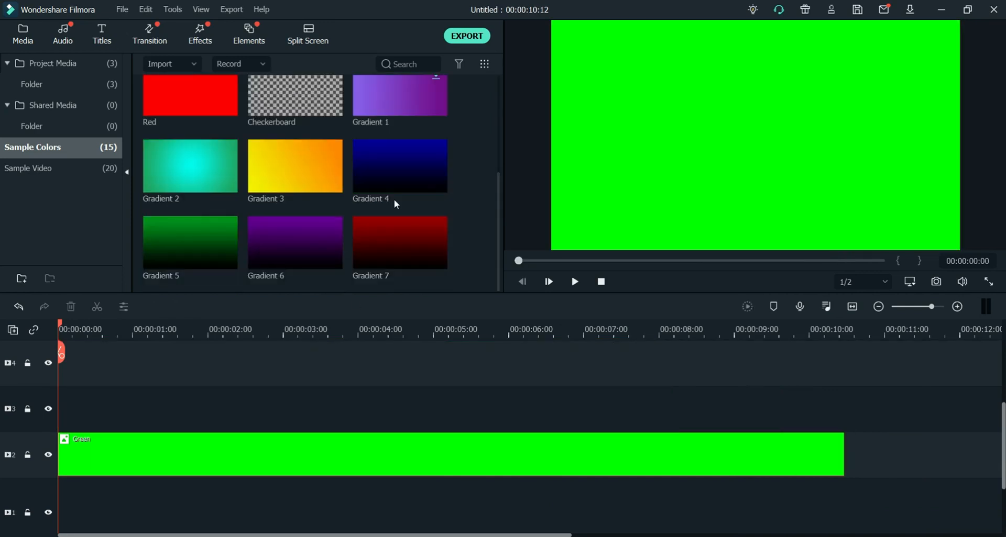
left_click_drag(398, 243, 614, 393)
left_click_drag(554, 22, 886, 185)
left_click(466, 218)
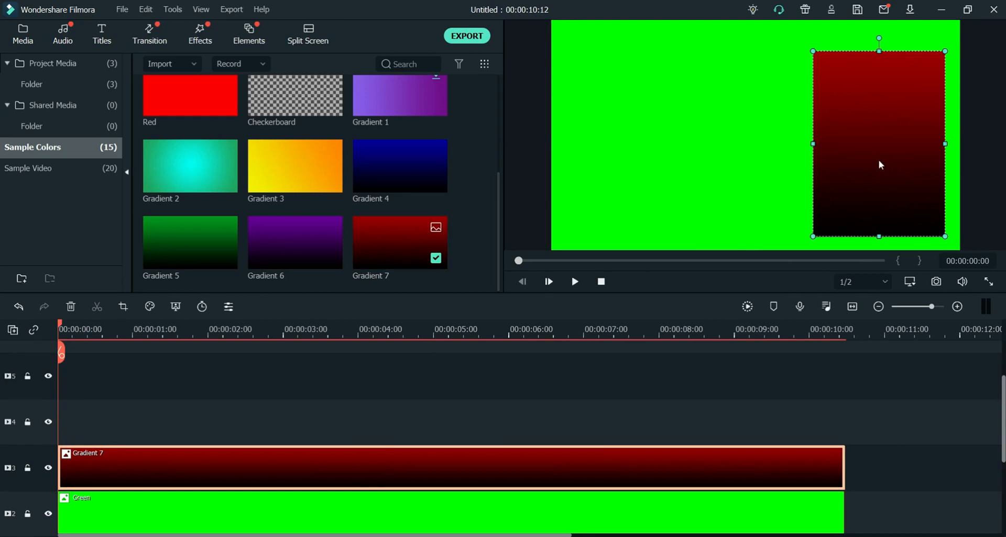
- Enable Drop Shadow for the Gradient 7 clip
double_click(361, 481)
left_click(30, 35)
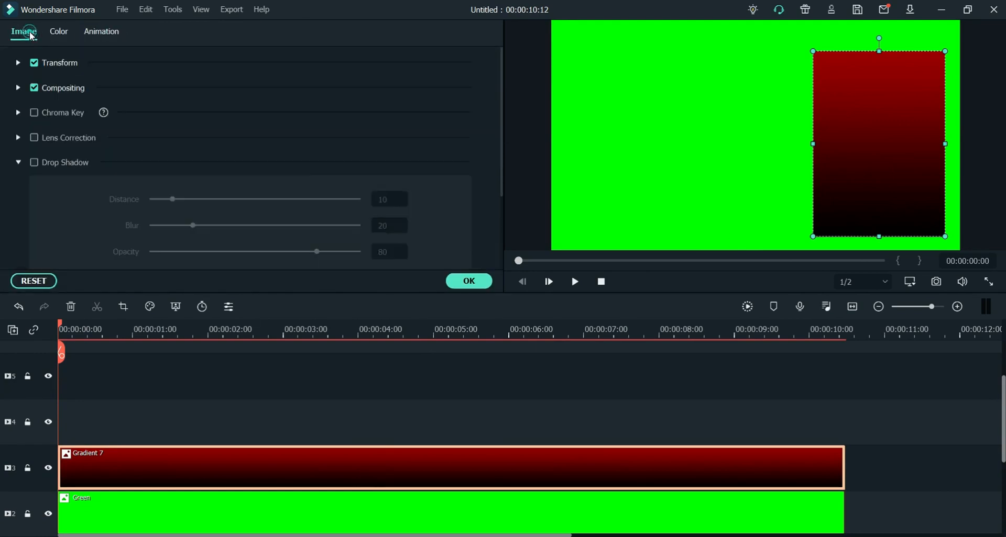
left_click(34, 163)
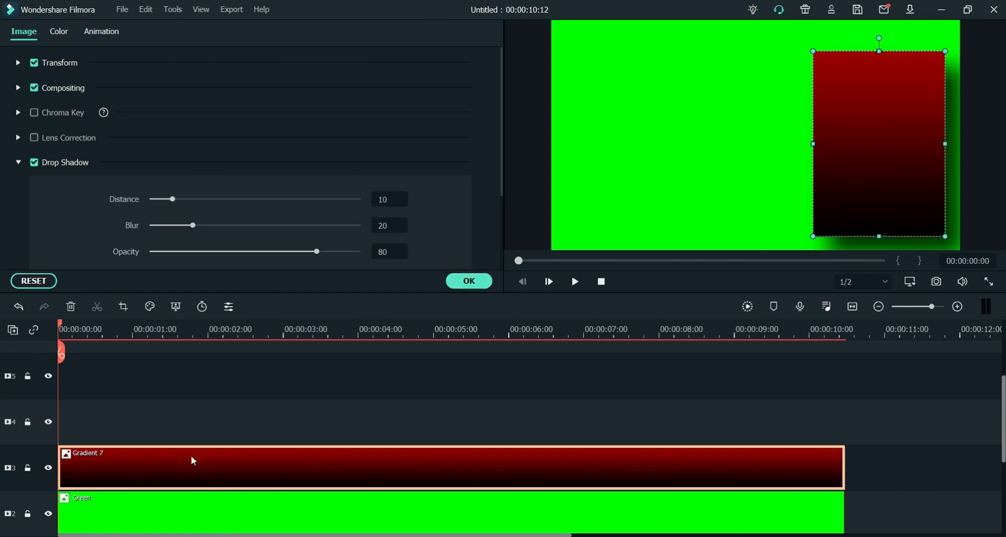
- Apply the Zoom In preset animation to the Gradient 7 clip and shorten it to just over half a second
left_click(102, 34)
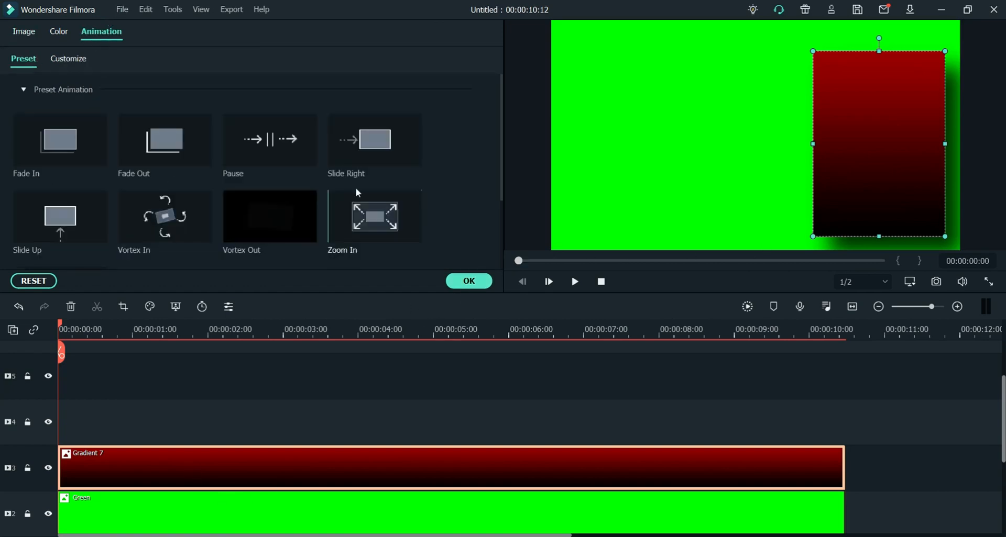
double_click(378, 215)
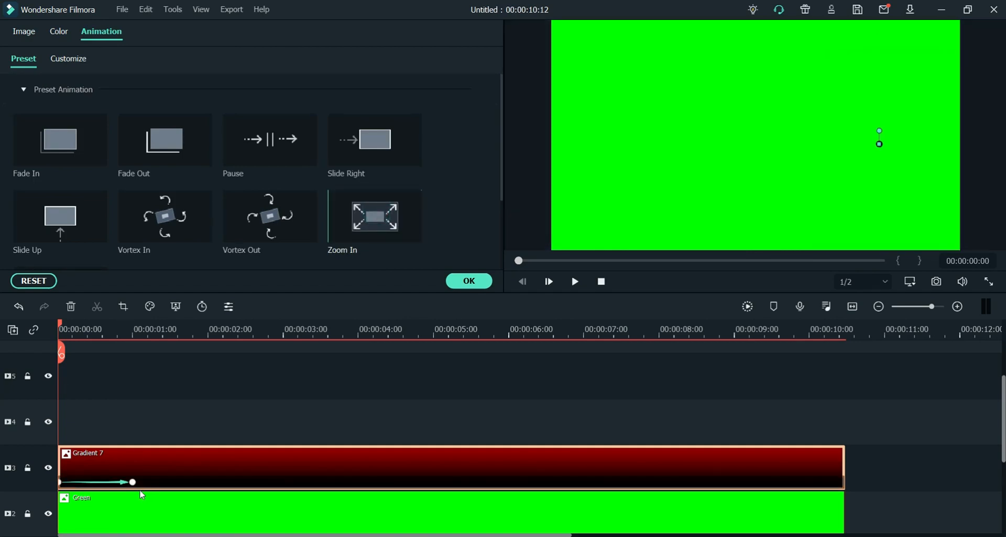
left_click_drag(132, 482, 105, 483)
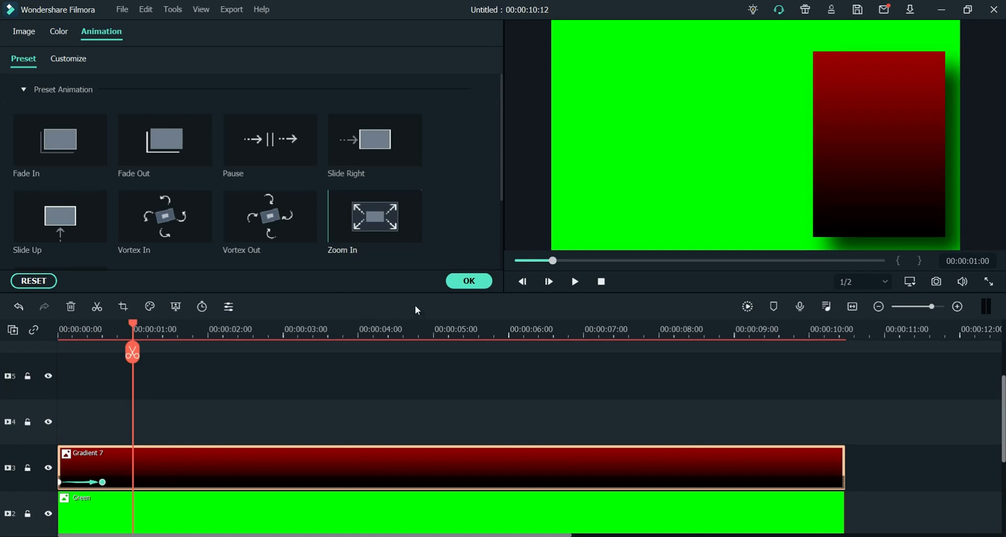
left_click(469, 281)
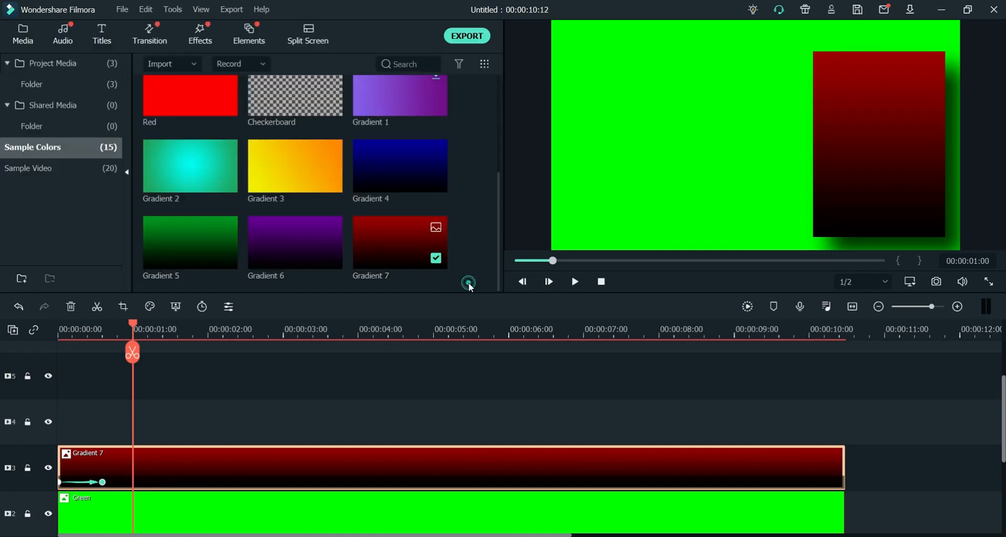
- Place the subscribe animation video above the gradient clip, starting where the gradient's Zoom In animation ends
left_click(41, 88)
left_click_drag(290, 110, 87, 437)
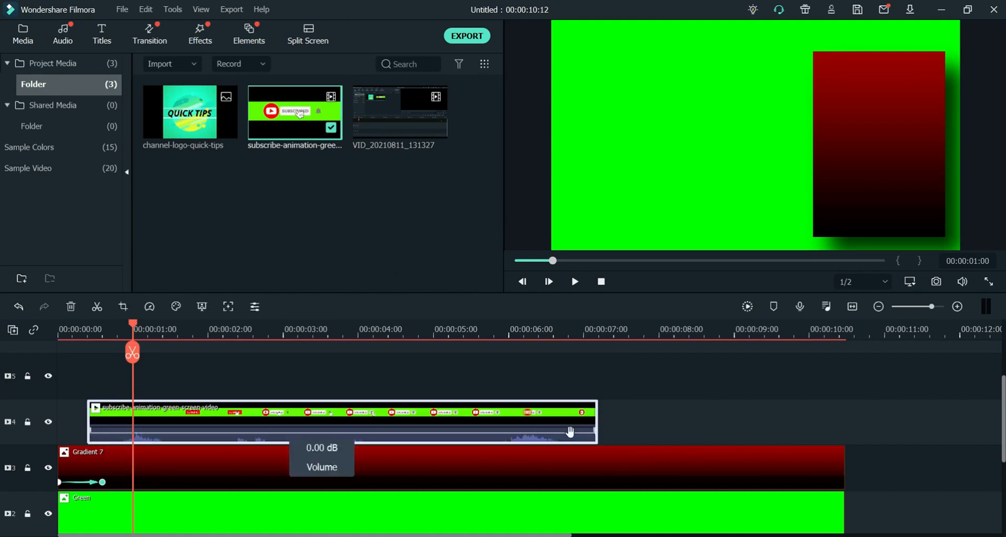
mouse_move(317, 429)
left_mouse_down()
mouse_move(342, 431)
mouse_move(333, 432)
left_mouse_up()
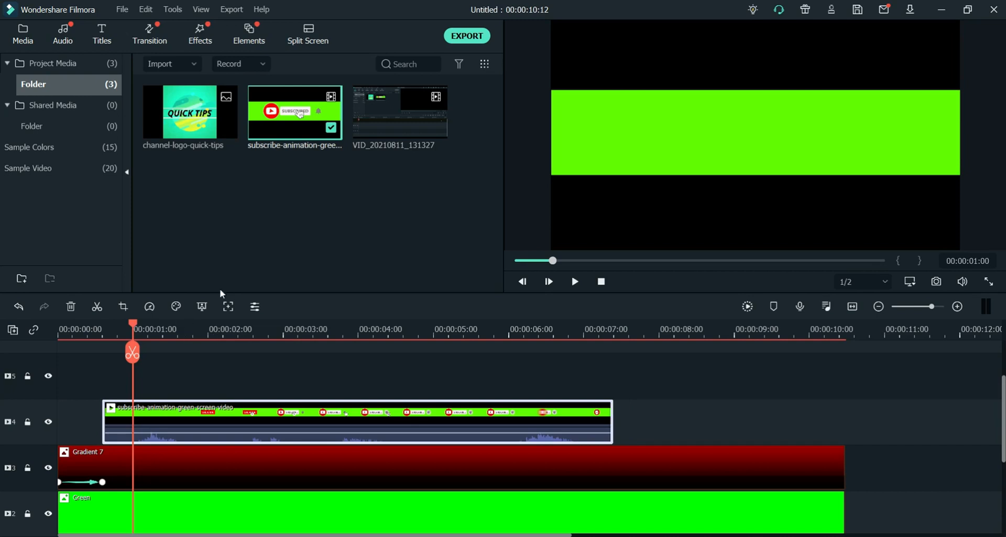
- Crop the subscribe animation with a Custom ratio, removing the black bands and the empty green at both sides of the button
right_click(258, 420)
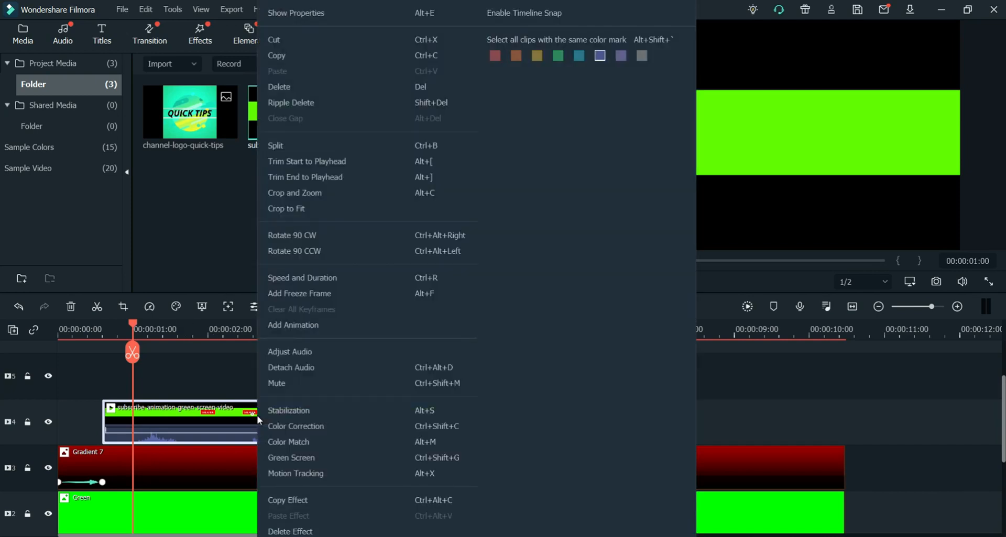
left_click(316, 202)
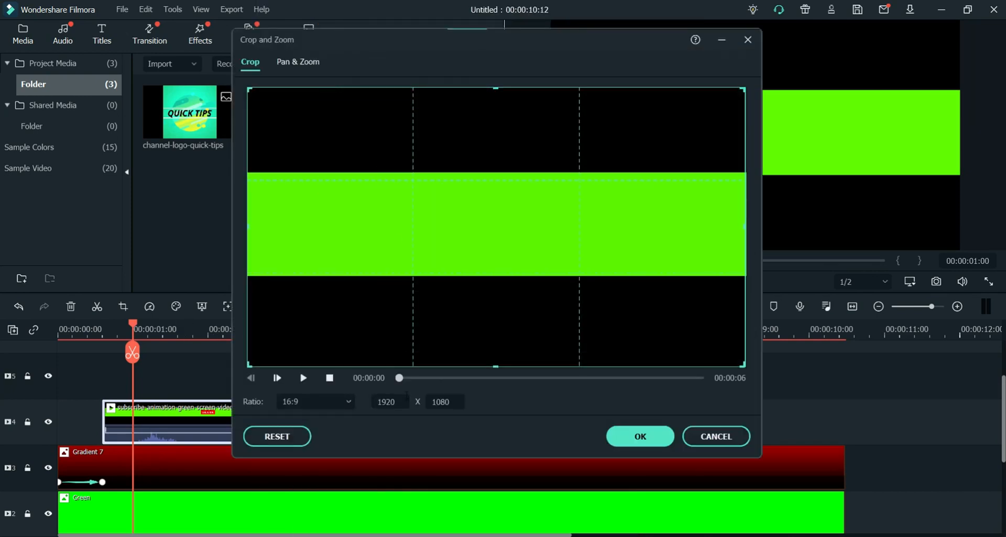
left_click(333, 403)
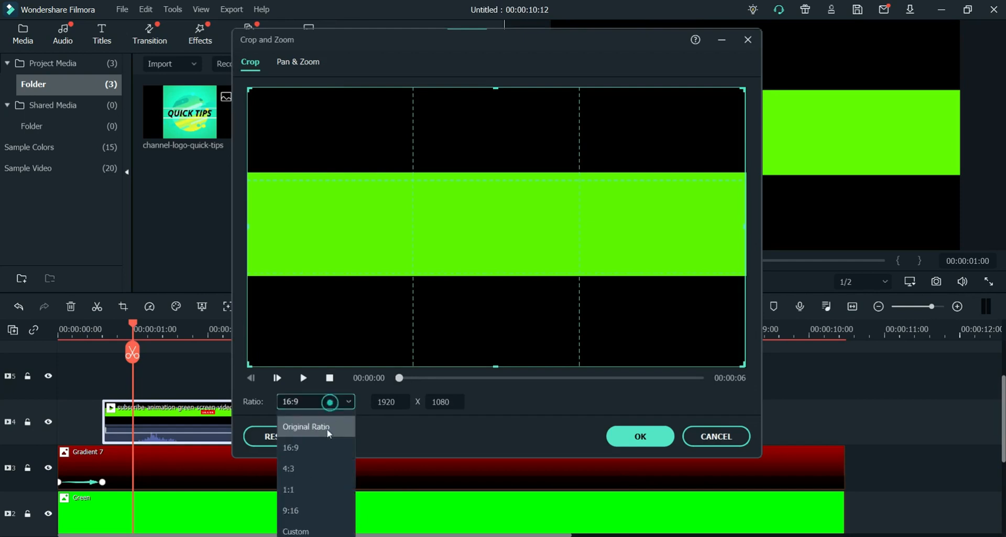
left_click(314, 529)
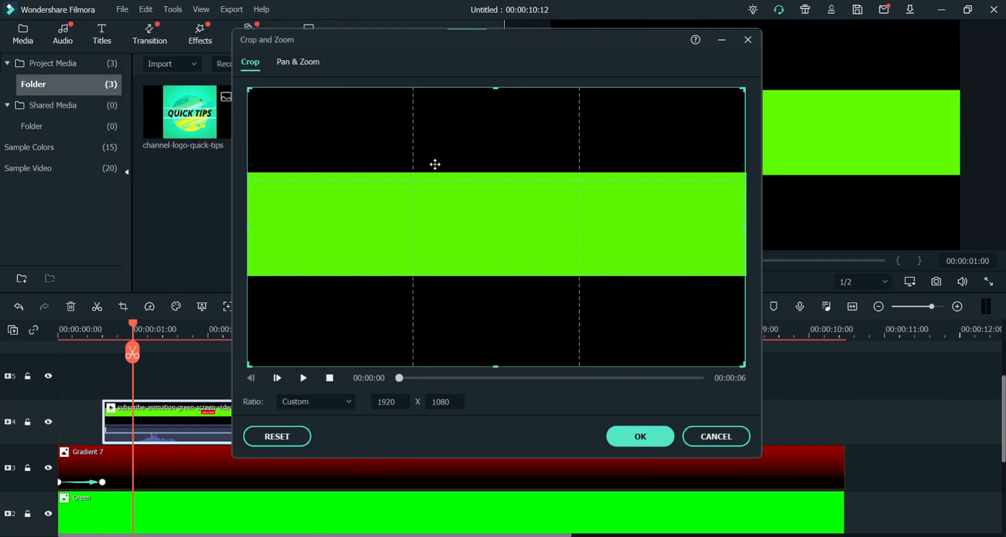
left_click(522, 379)
left_click_drag(497, 88, 496, 174)
left_click_drag(494, 366, 491, 271)
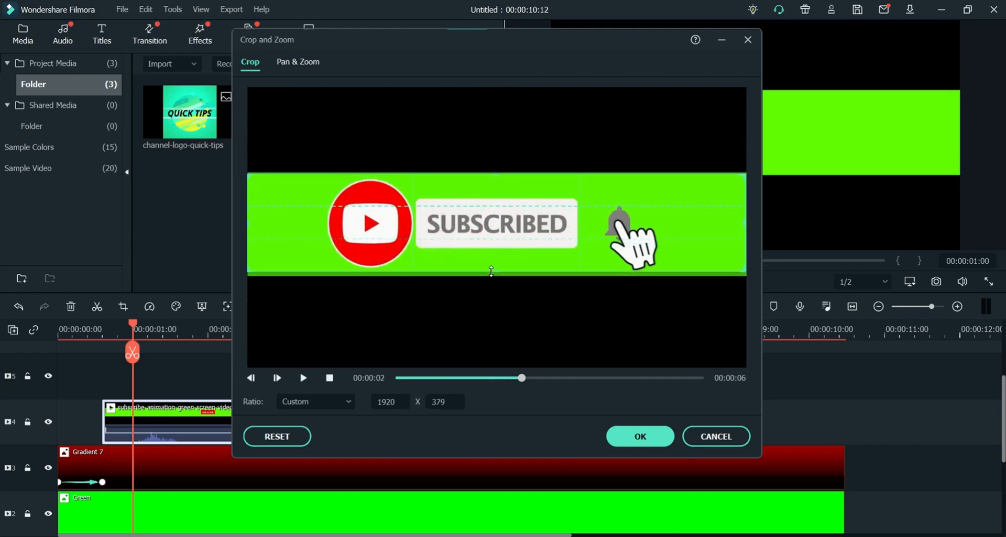
left_click_drag(249, 224, 318, 225)
left_click_drag(745, 224, 698, 224)
left_click(641, 437)
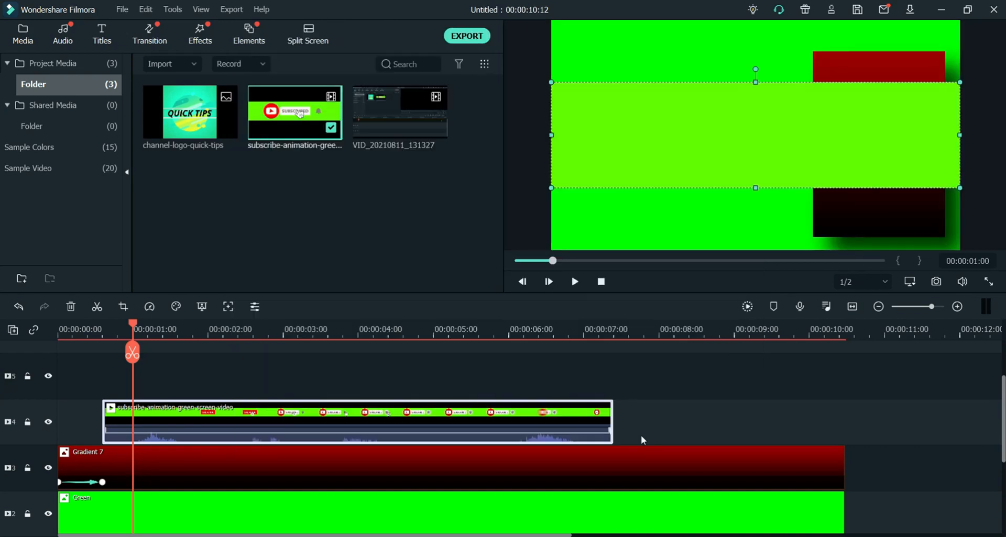
- Scale down the subscribe animation and move it onto the lower part of the red gradient panel
left_click_drag(554, 86, 850, 164)
left_click_drag(136, 331, 278, 350)
left_click_drag(904, 180, 917, 218)
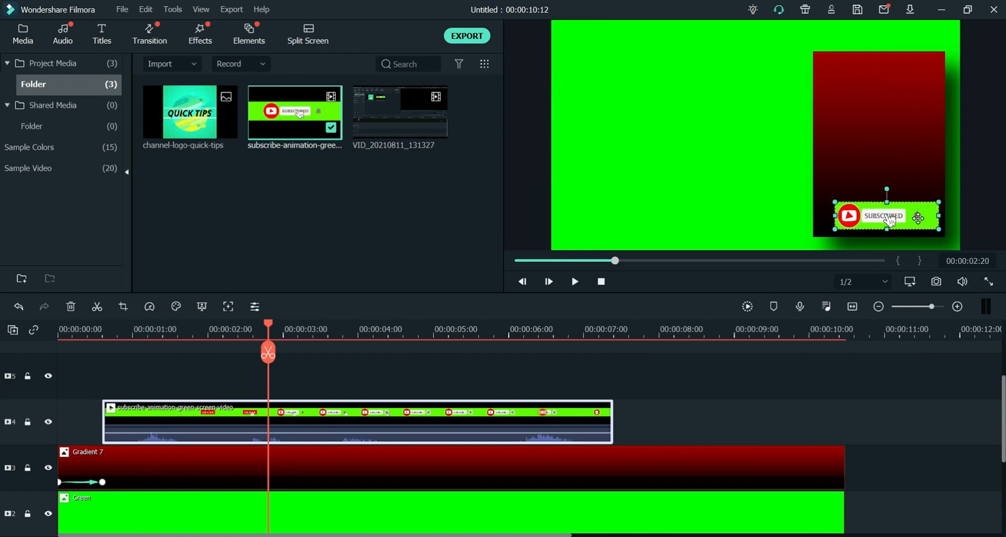
- Key out the subscribe animation's green background with Chroma Key and centre the animation horizontally on the gradient panel
right_click(232, 416)
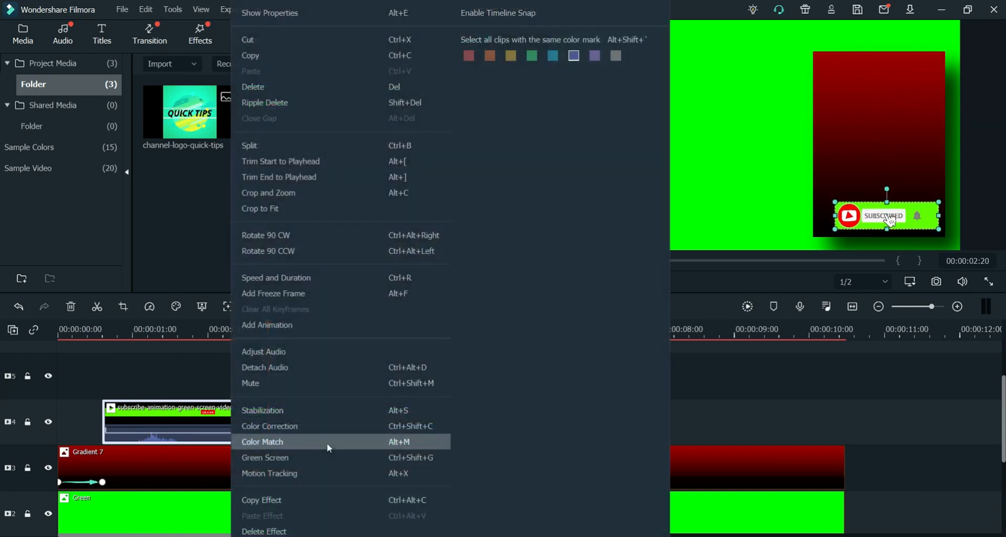
left_click(290, 464)
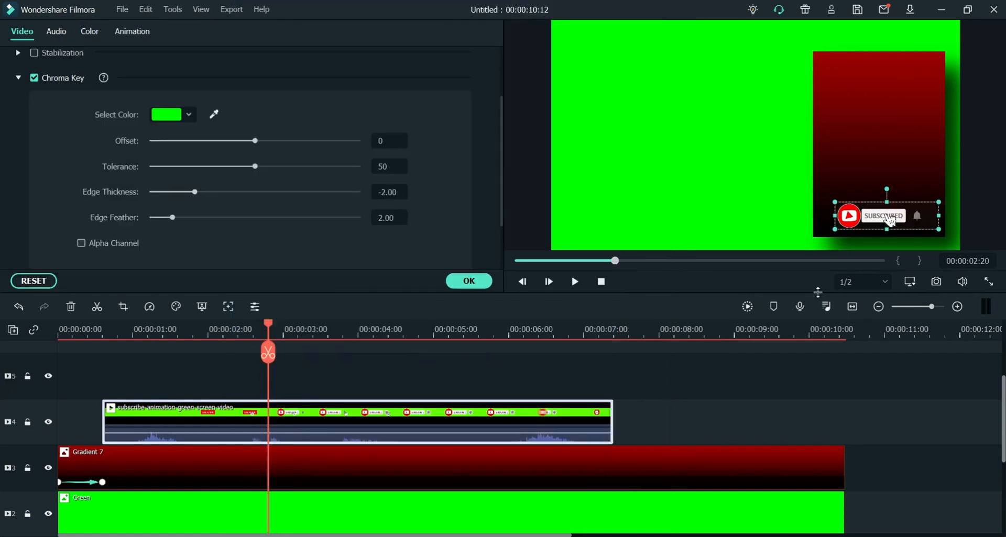
left_click_drag(885, 218, 882, 220)
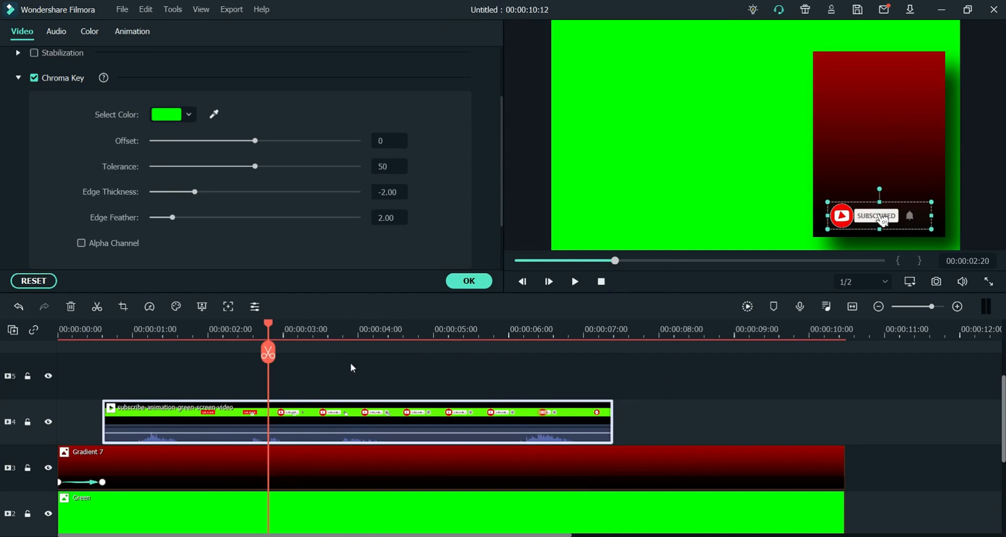
left_click(468, 282)
- Add the channel-logo-quick-tips image above the subscribe animation, extended to the gradient's end, and shrink it onto the panel's upper part
left_click_drag(188, 113, 103, 438)
left_click_drag(478, 433, 842, 432)
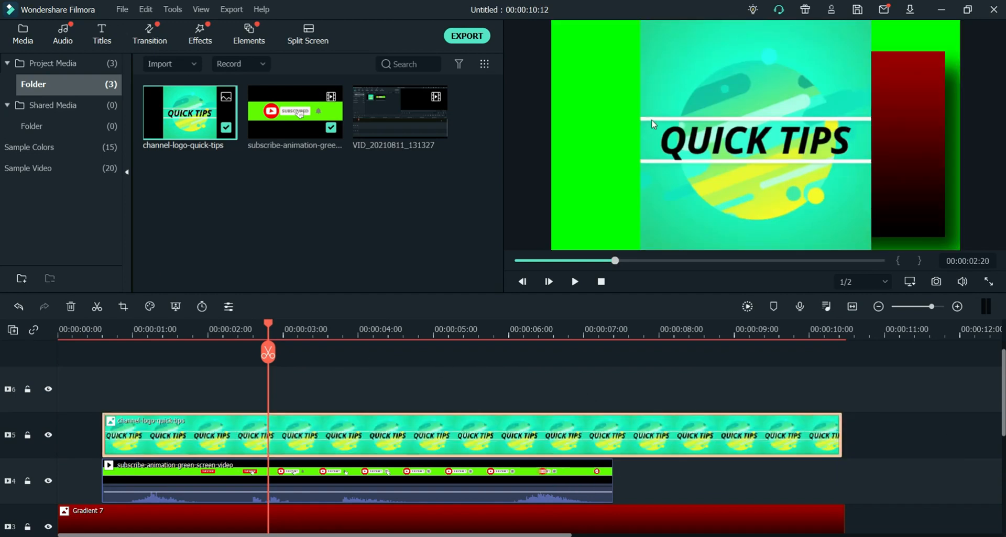
left_click(652, 124)
left_click_drag(641, 21, 880, 84)
left_click_drag(924, 144, 911, 121)
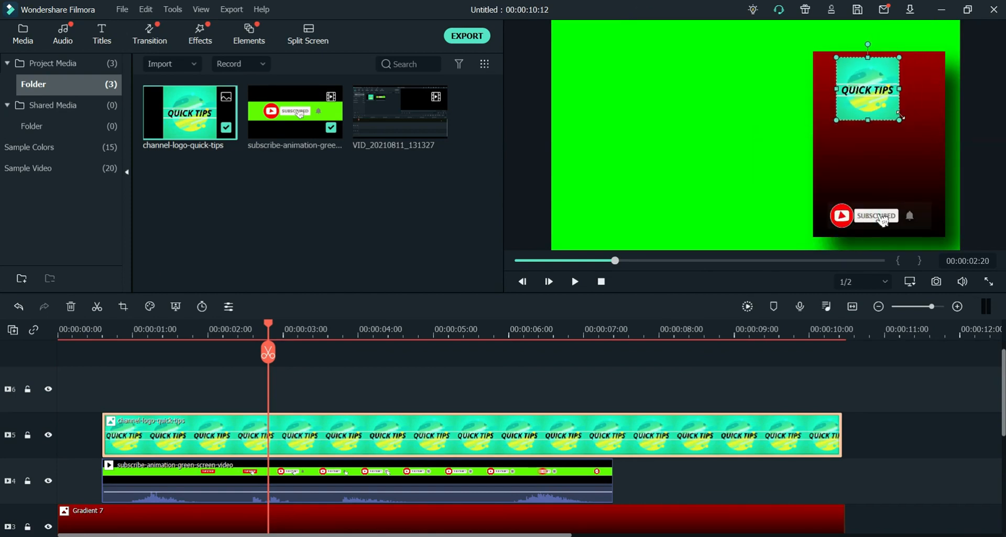
- Apply the Vortex In preset animation to the channel-logo clip, shorten its duration and preview it from the start of the timeline
double_click(243, 433)
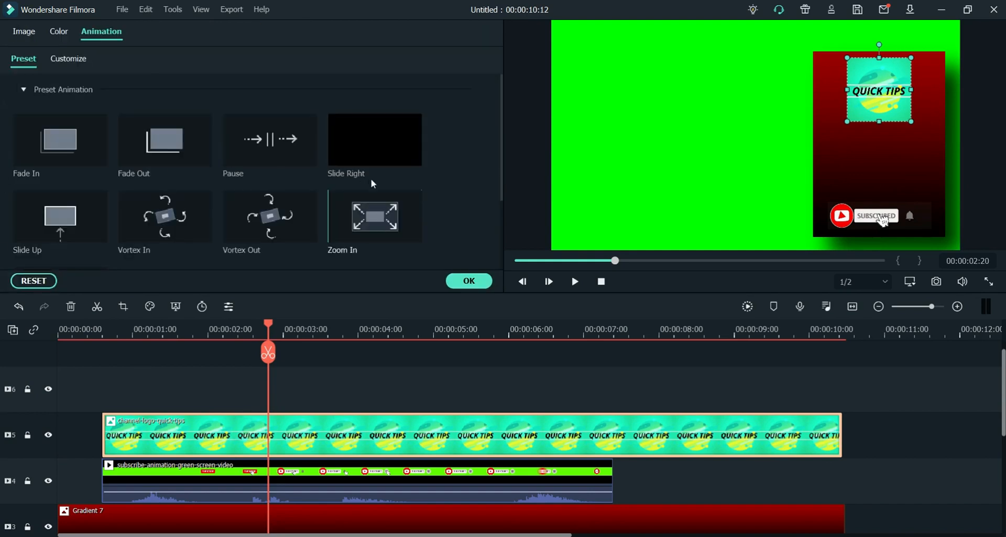
double_click(160, 220)
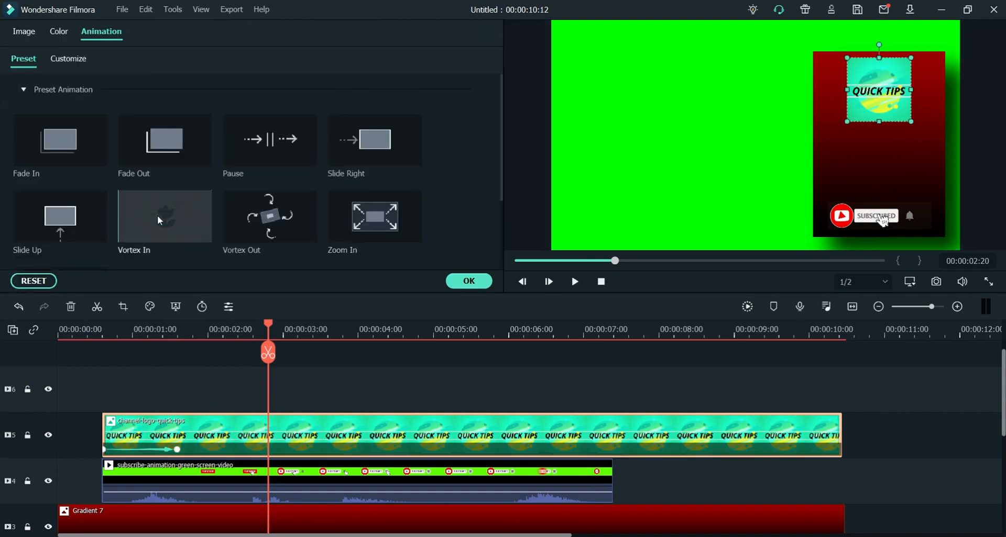
left_click(178, 331)
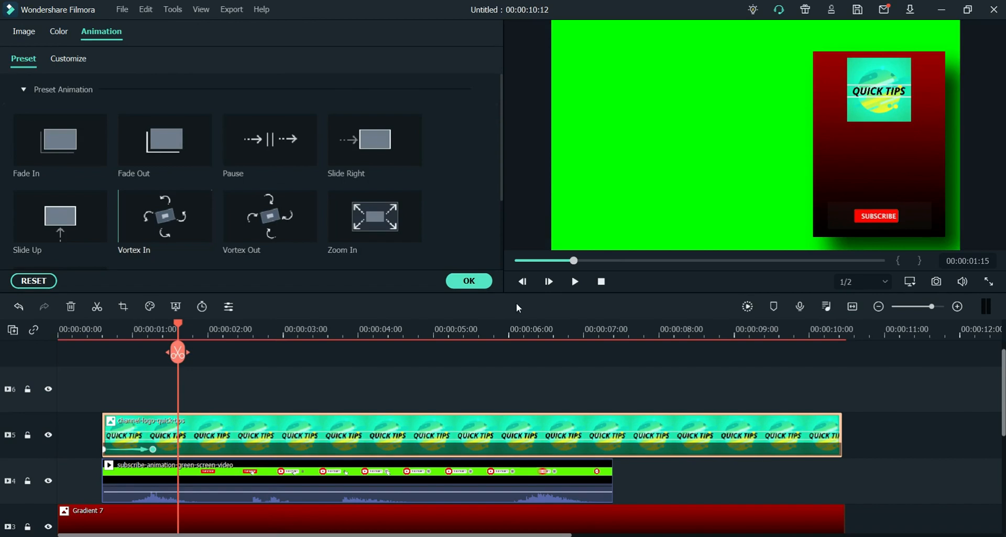
left_click(468, 281)
left_click_drag(178, 330, 2, 329)
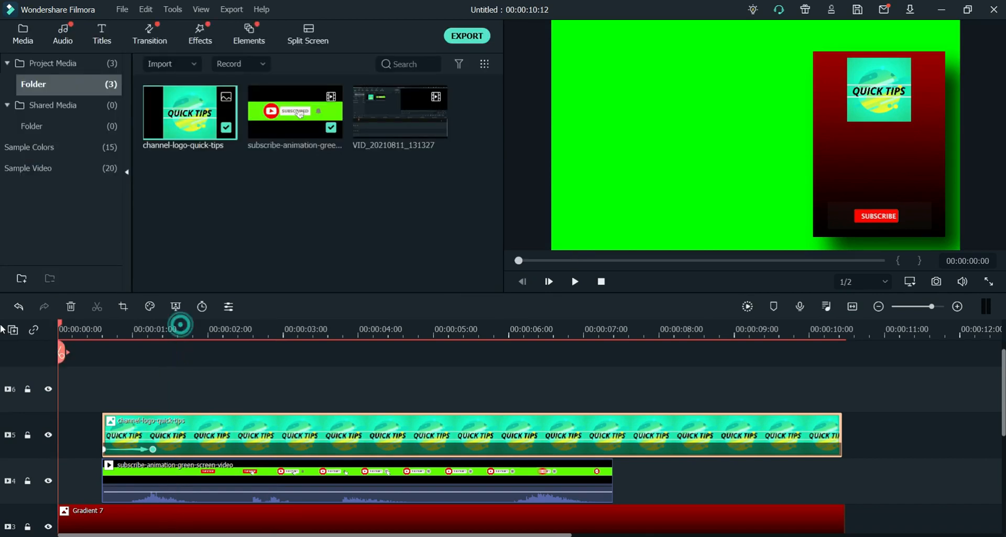
key("space")
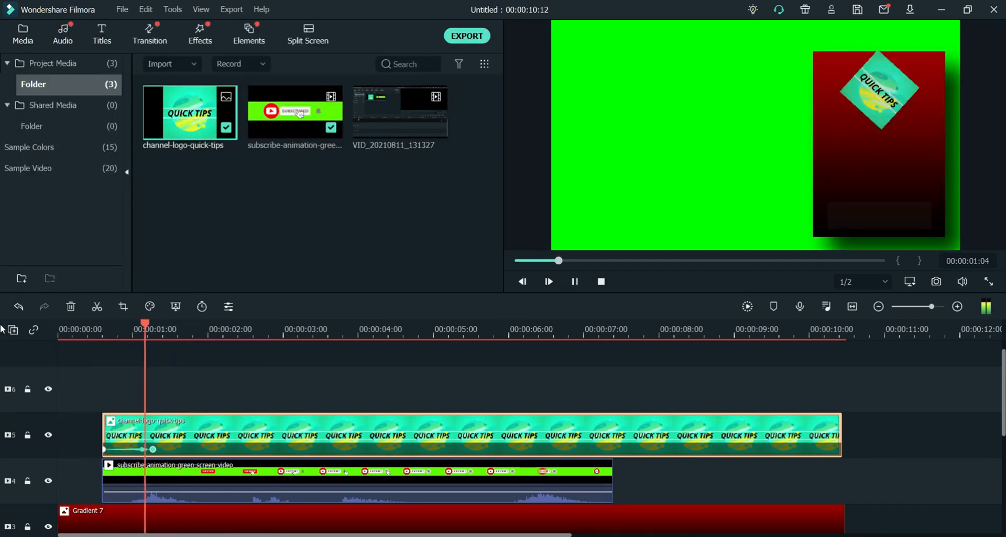
key("space")
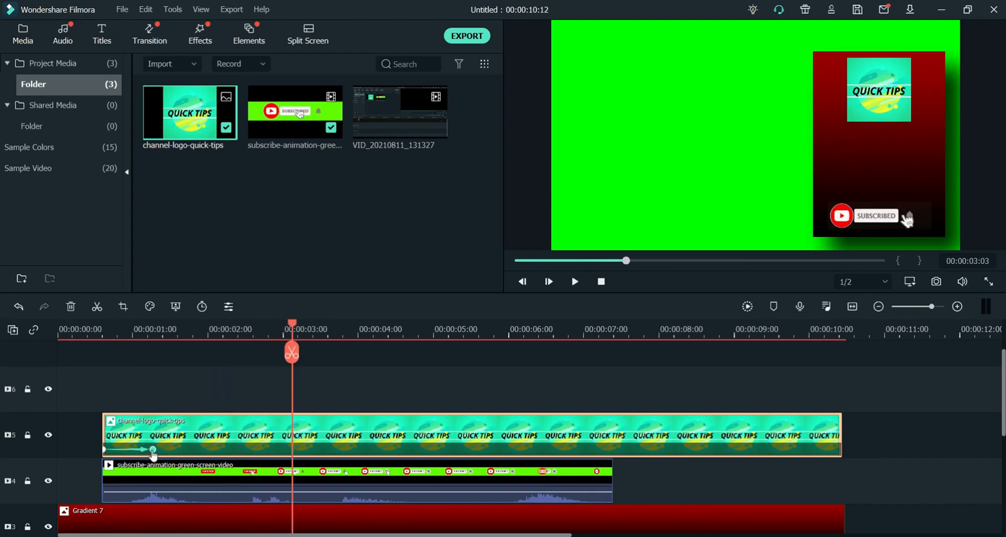
- Shorten the logo's entrance animation further so it ends at about 1 second, and replay it from the start
left_click_drag(152, 329, 51, 325)
key("space")
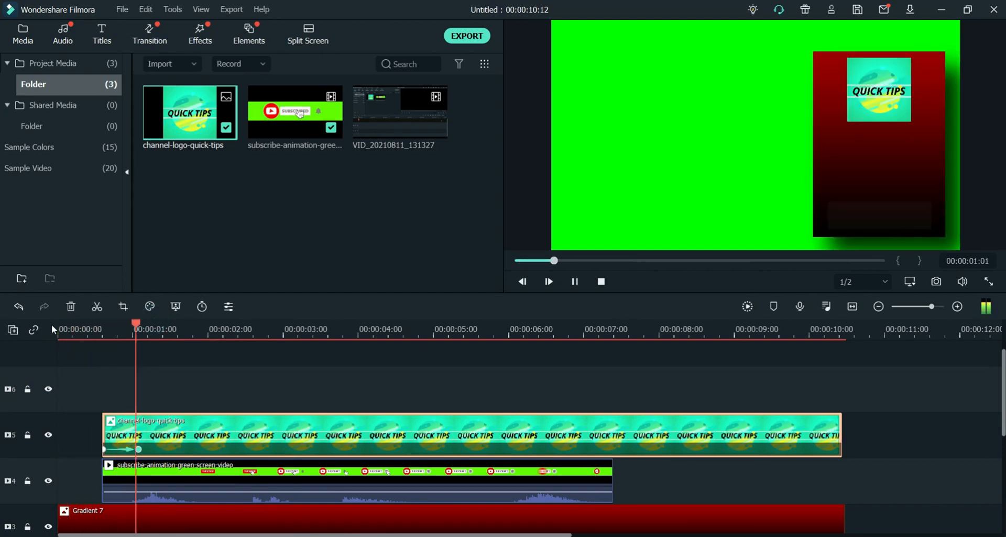
key("space")
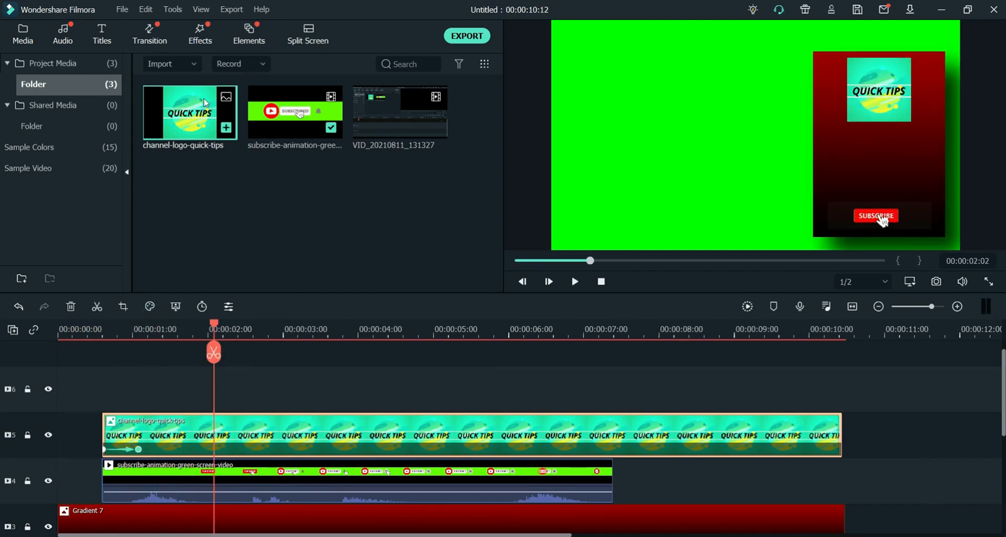
- Add a Default Title above the logo clip, extended to the logo clip's end, and shrink it onto the panel beneath the logo
left_click(103, 36)
left_click_drag(194, 112, 108, 401)
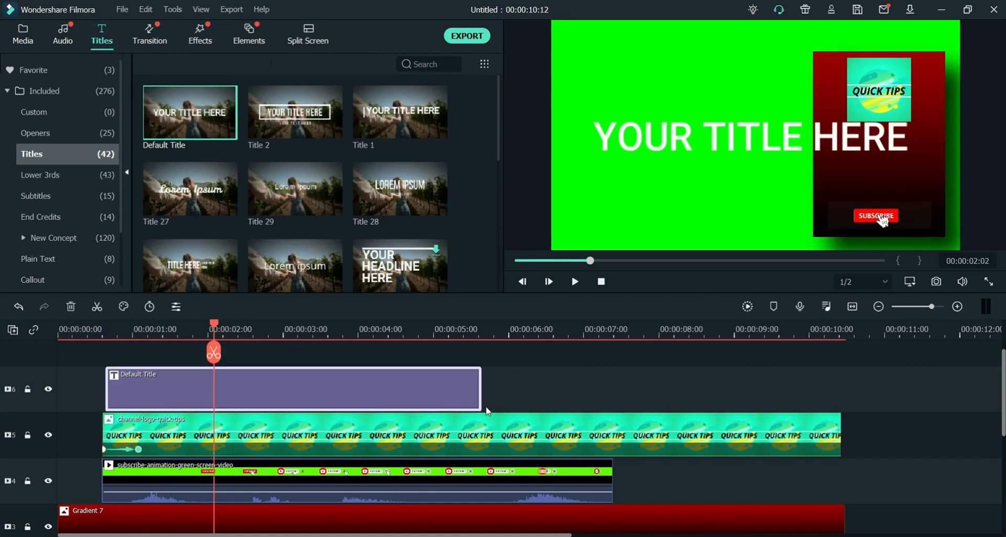
left_click_drag(482, 393, 841, 399)
left_click(702, 130)
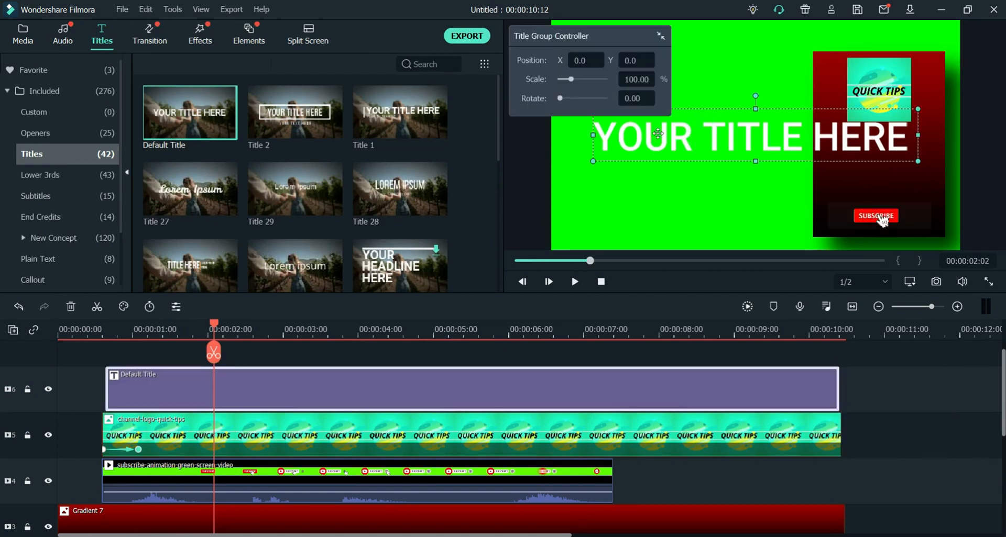
left_click_drag(918, 109, 770, 132)
left_click_drag(680, 145, 903, 136)
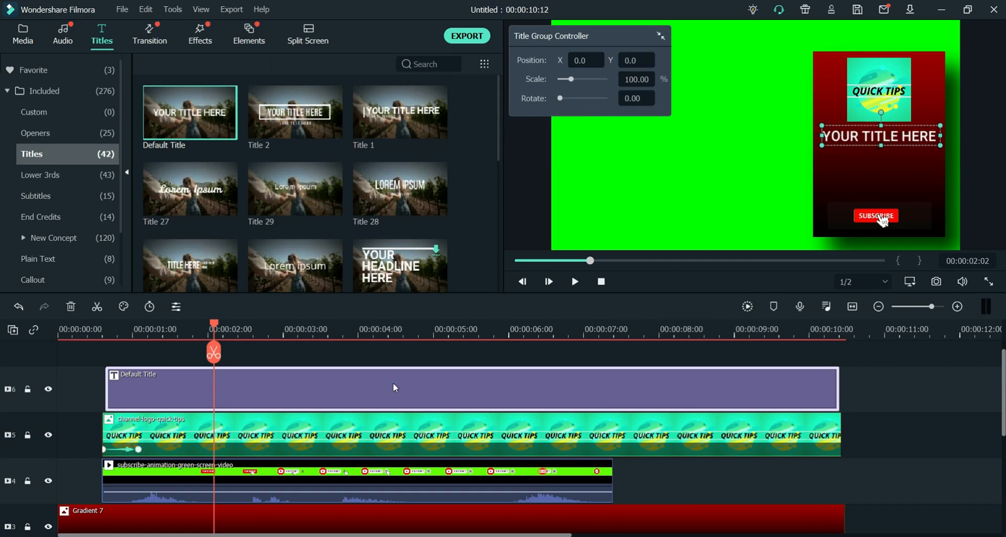
- Change the new title's text to QUICK TIPS and centre-align it
double_click(395, 388)
triple_click(329, 126)
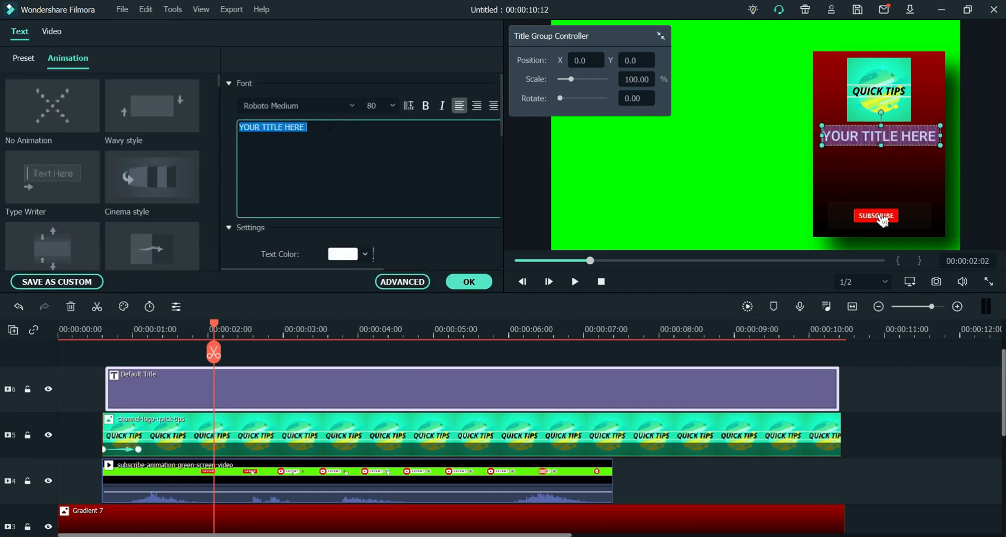
type("QUI")
type("CK TIPS")
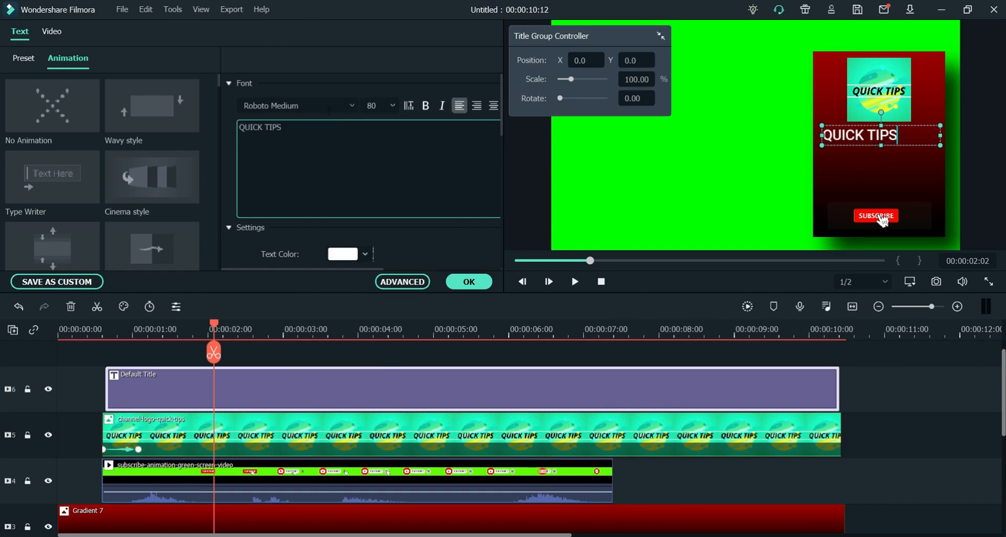
left_click(495, 107)
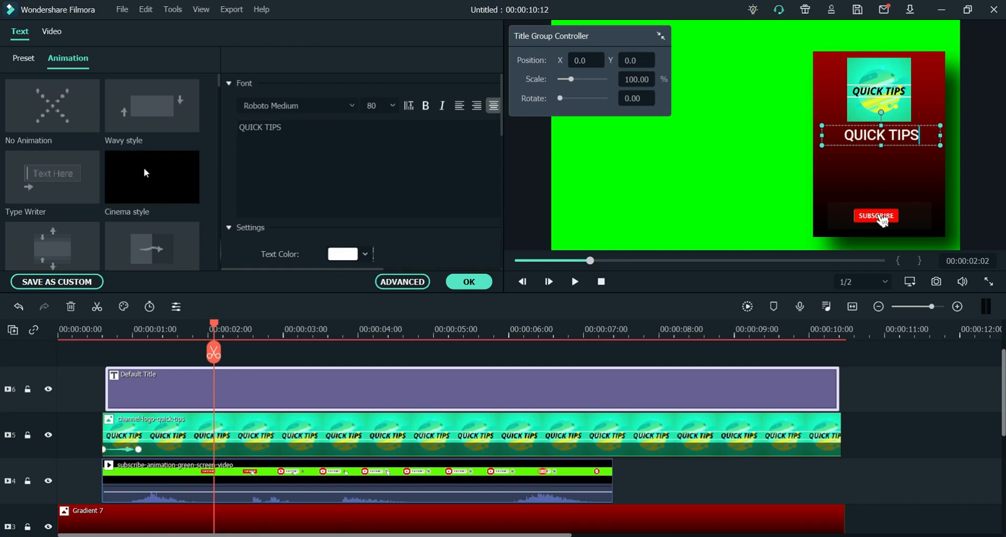
- Style the QUICK TIPS title with the Text style 16 preset and the Type Writer animation
left_click(21, 61)
scroll(155, 167, "down", 5)
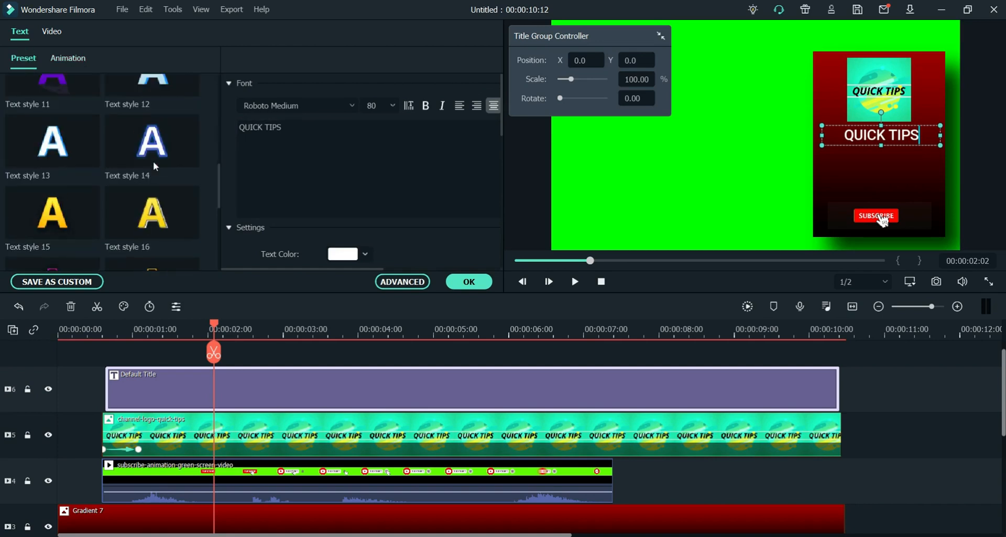
left_click(87, 217)
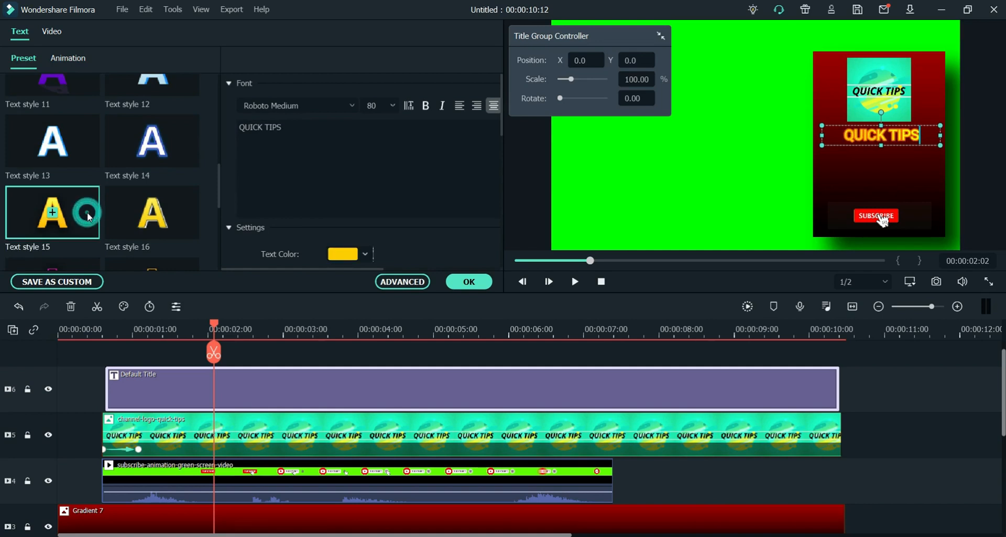
left_click(186, 207)
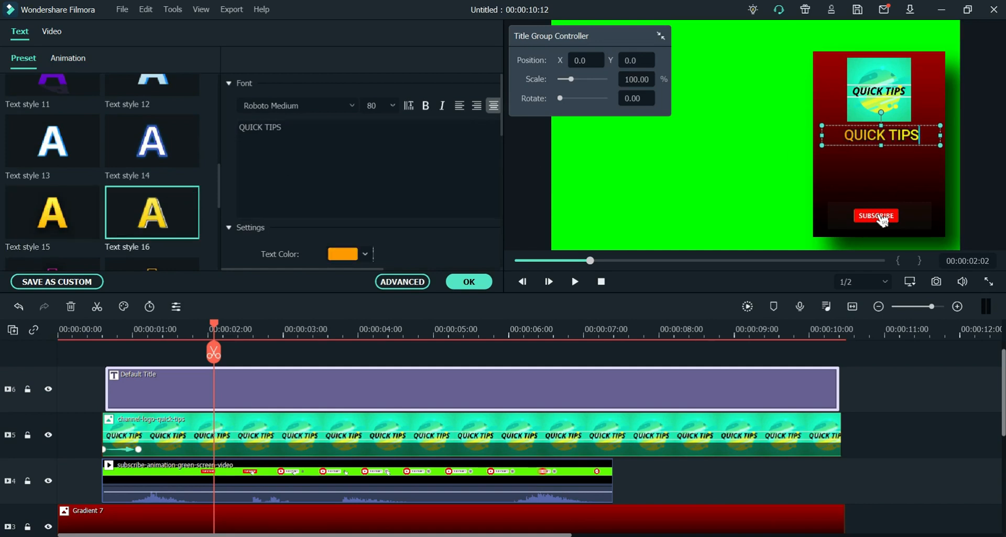
left_click(67, 59)
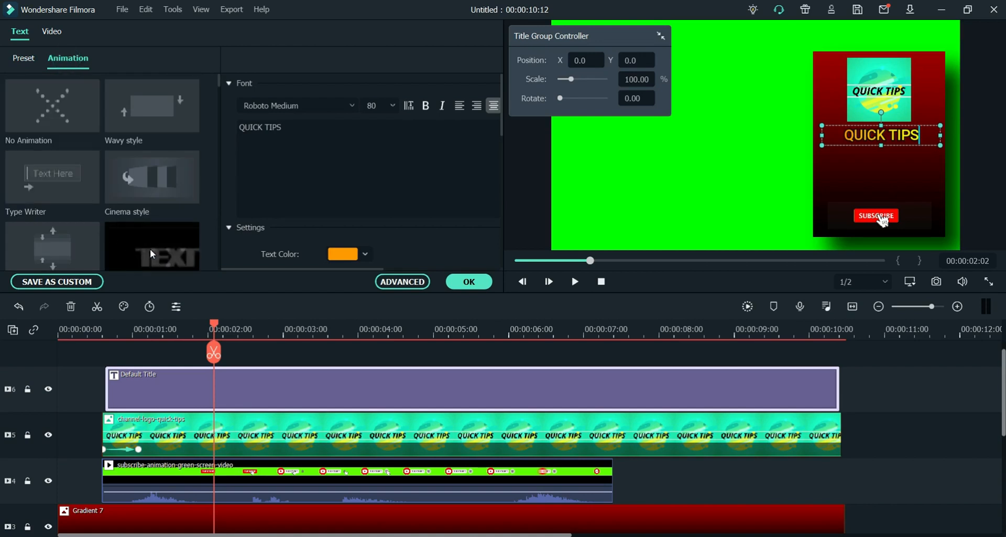
double_click(63, 181)
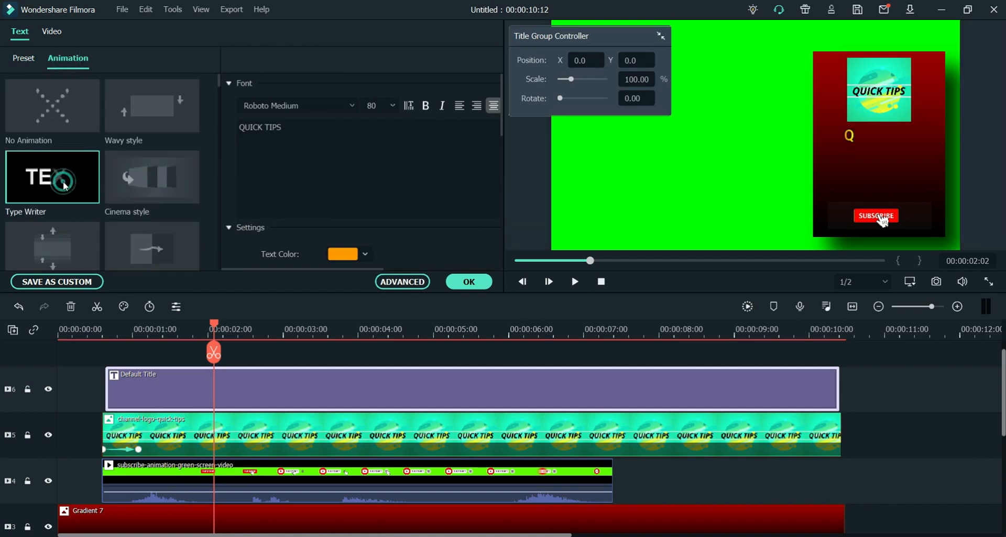
left_click(477, 283)
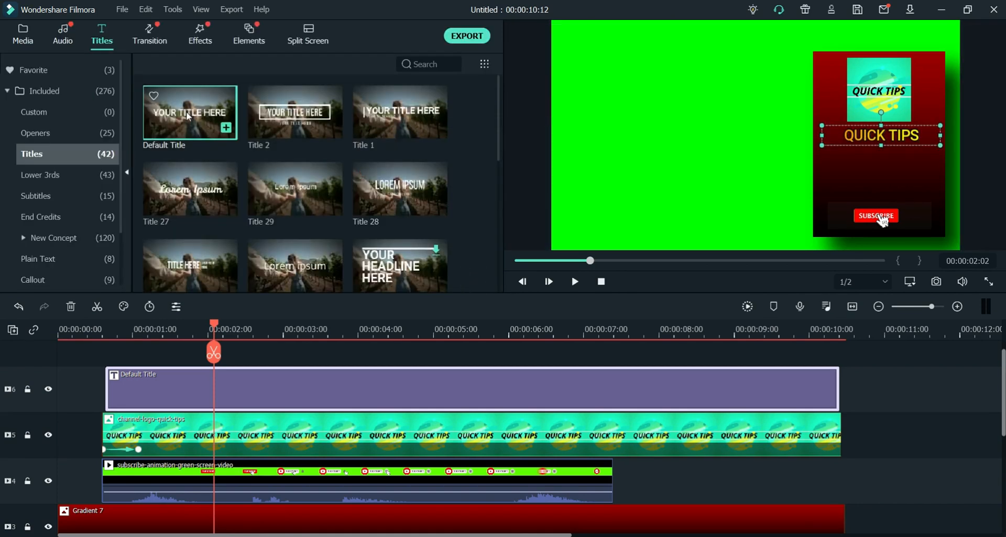
- Add a second Default Title on the track above, extended to the same end, and shrink it onto the panel beneath QUICK TIPS
left_click_drag(122, 352, 113, 355)
left_click_drag(483, 400, 842, 419)
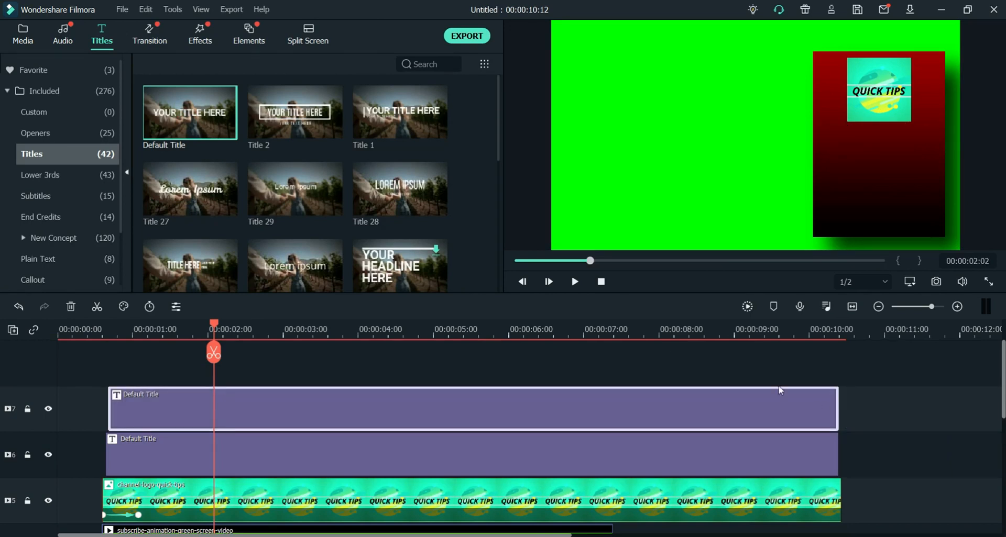
left_click(686, 155)
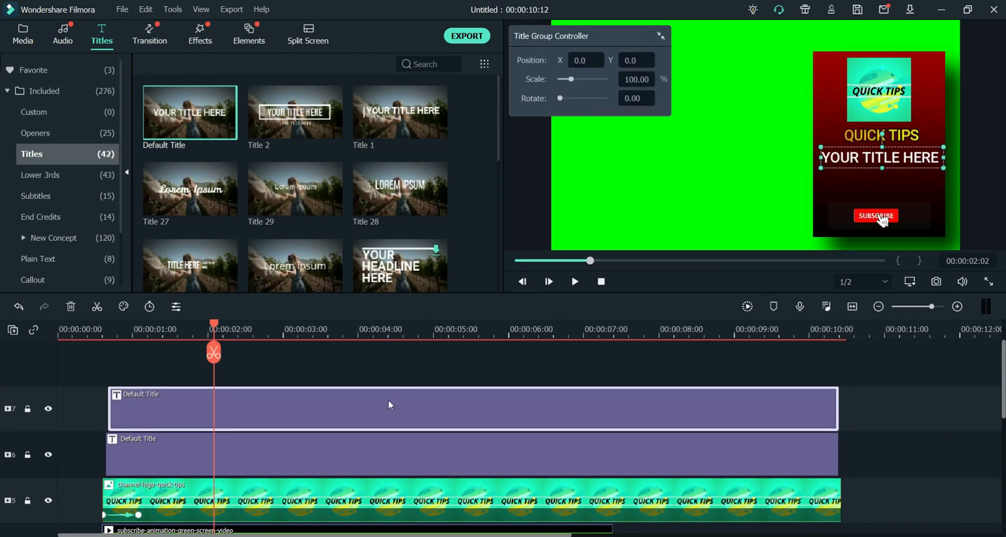
- Set the second title to LIKE | SHARE with SUBSCRIBE on a second line, centre-align it and enlarge it to the panel's width
double_click(390, 405)
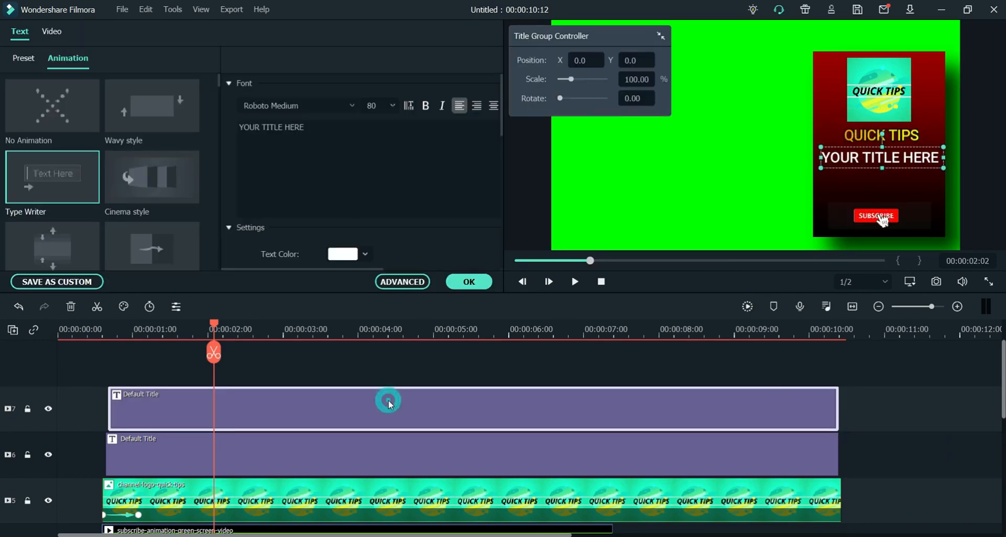
left_click(341, 134)
type("LIK")
key("ctrl+a")
type("LIKE | SHARE")
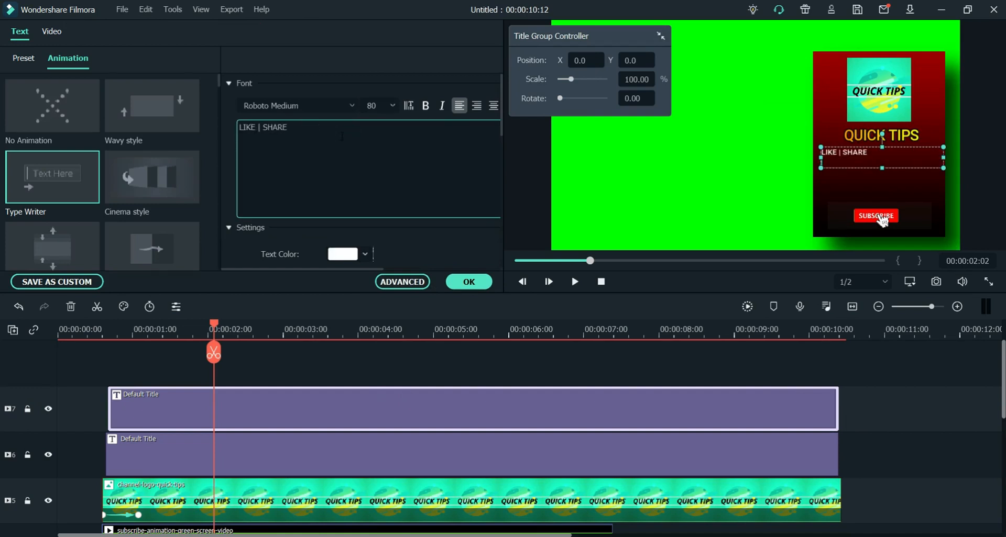
key("Return")
type("SUBSCRIBE")
left_click(493, 105)
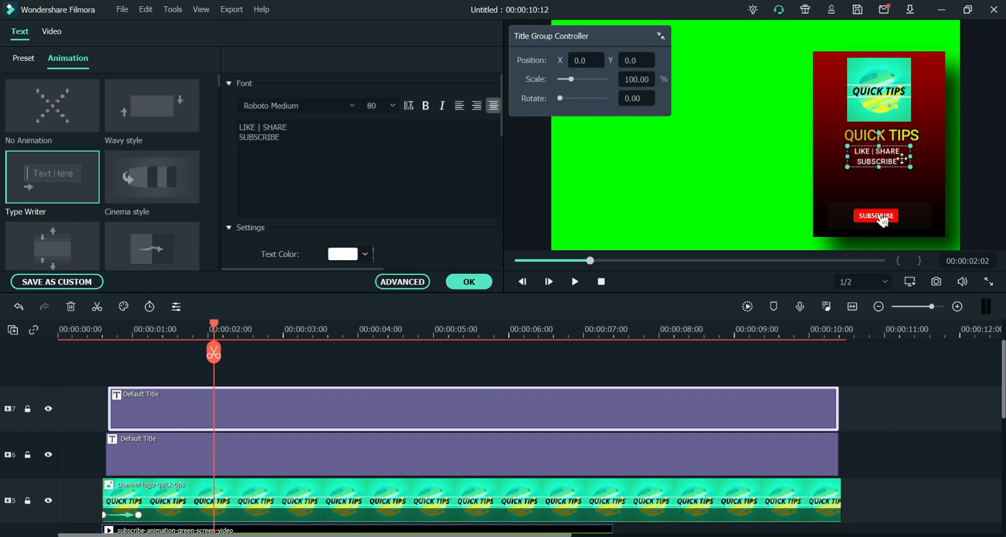
left_click_drag(877, 168, 939, 191)
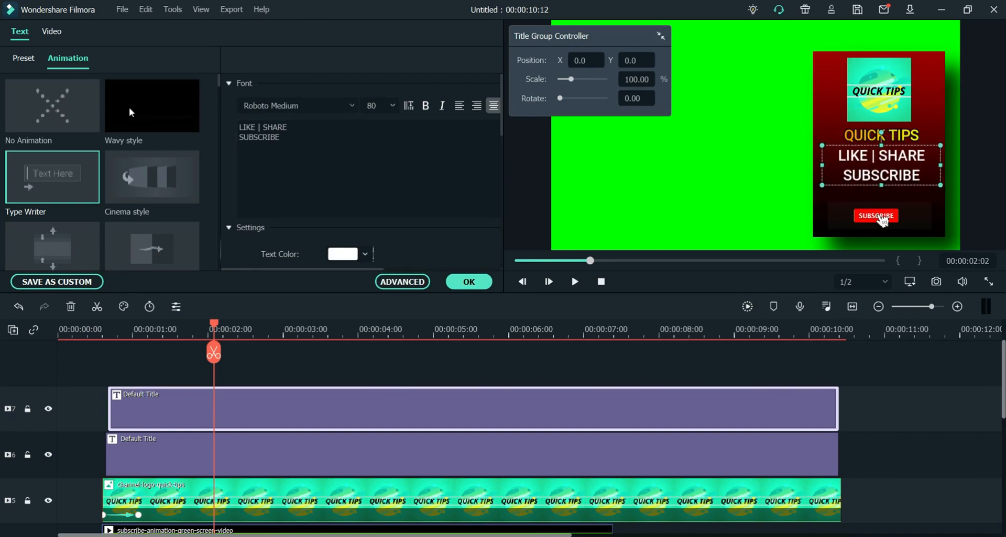
- Apply the Right Dir Insert animation to the LIKE | SHARE SUBSCRIBE title and preview the overlay from the start
scroll(157, 209, "down", 5)
left_click(163, 153)
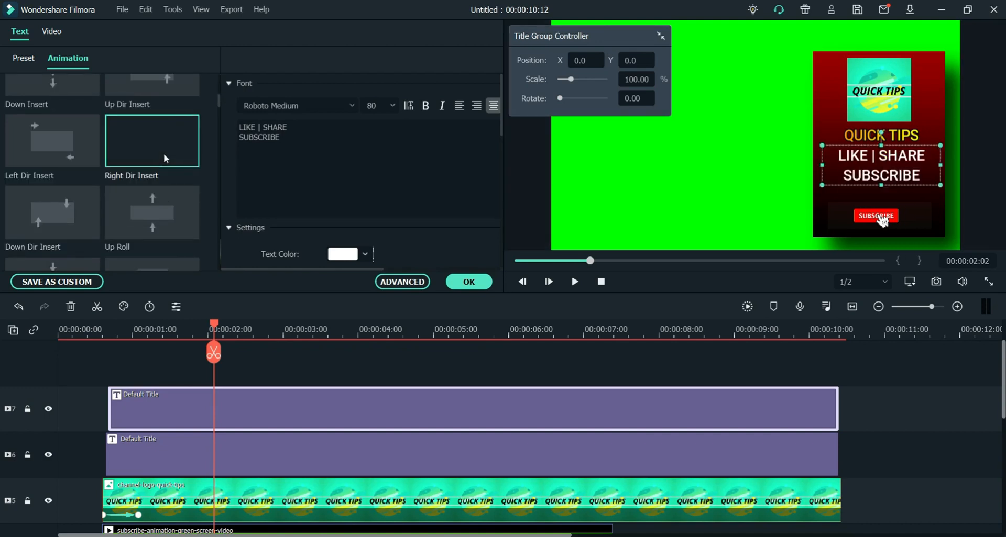
left_click(467, 282)
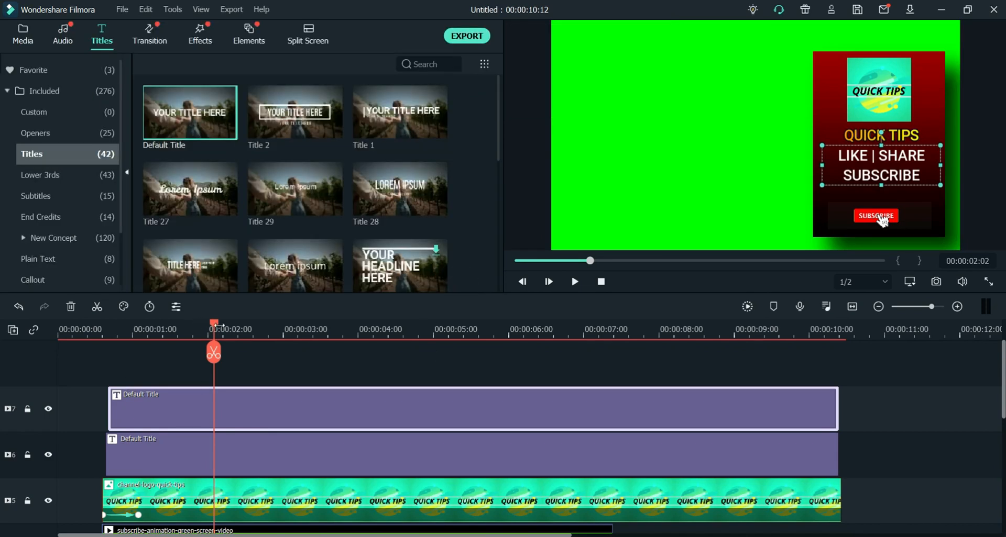
left_click_drag(214, 326, 3, 329)
key("space")
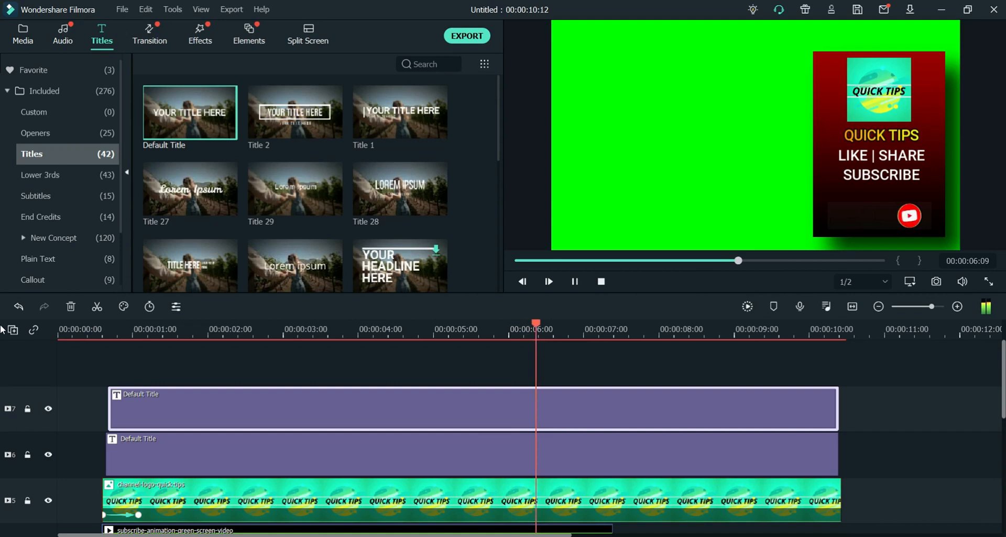
key("space")
- Split all clips at 00:00:08:07 and delete the parts after the cut
scroll(715, 367, "down", 2)
left_click_drag(715, 327, 680, 326)
left_click(899, 414)
left_click(679, 354)
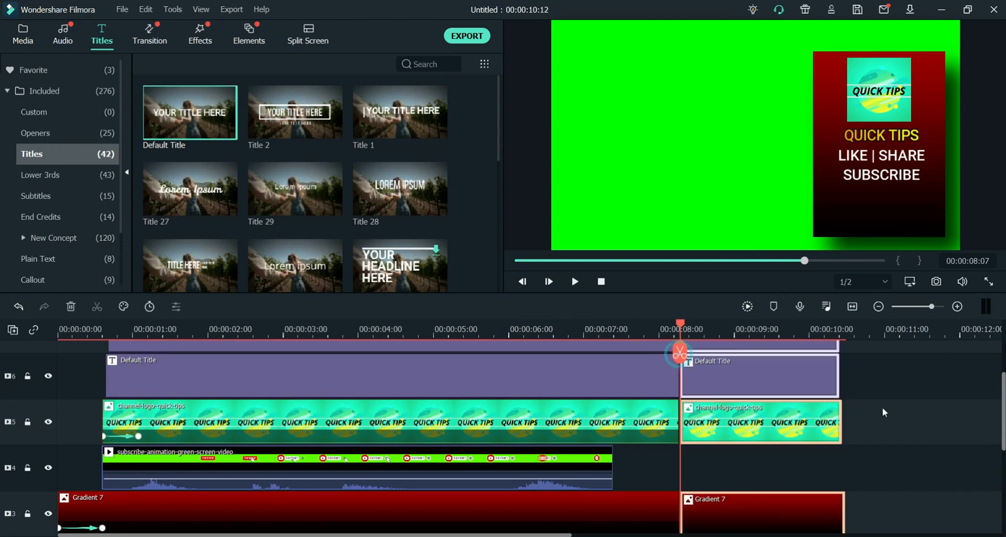
key("Delete")
scroll(848, 398, "down", 2)
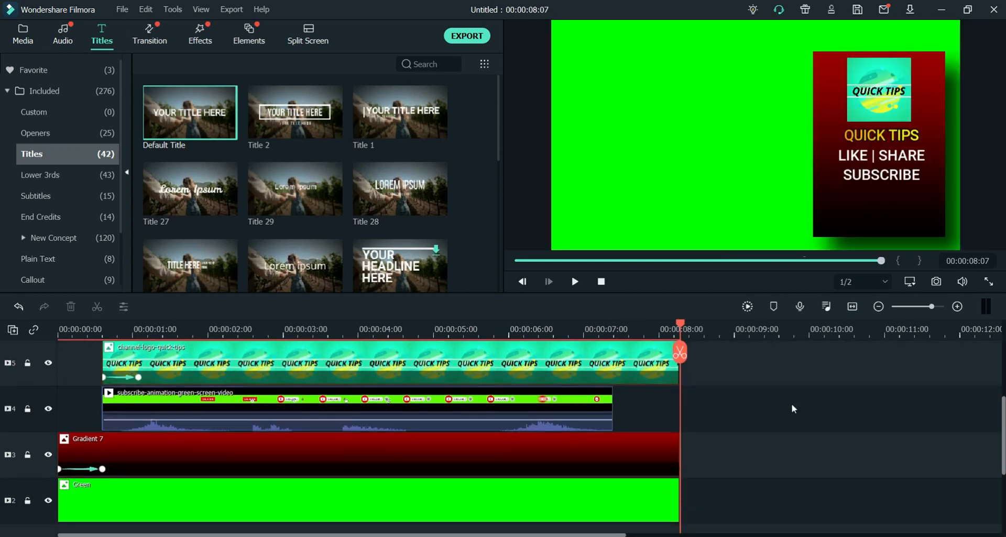
- Trim the ends of both title clips and the logo clip back to about 8 seconds, slightly before the gradient's end
scroll(744, 406, "up", 3)
left_click(643, 376)
left_click_drag(677, 375, 662, 377)
left_click_drag(666, 419, 661, 420)
left_click(659, 468)
left_click_drag(679, 460, 661, 460)
left_click(650, 370)
scroll(716, 406, "down", 2)
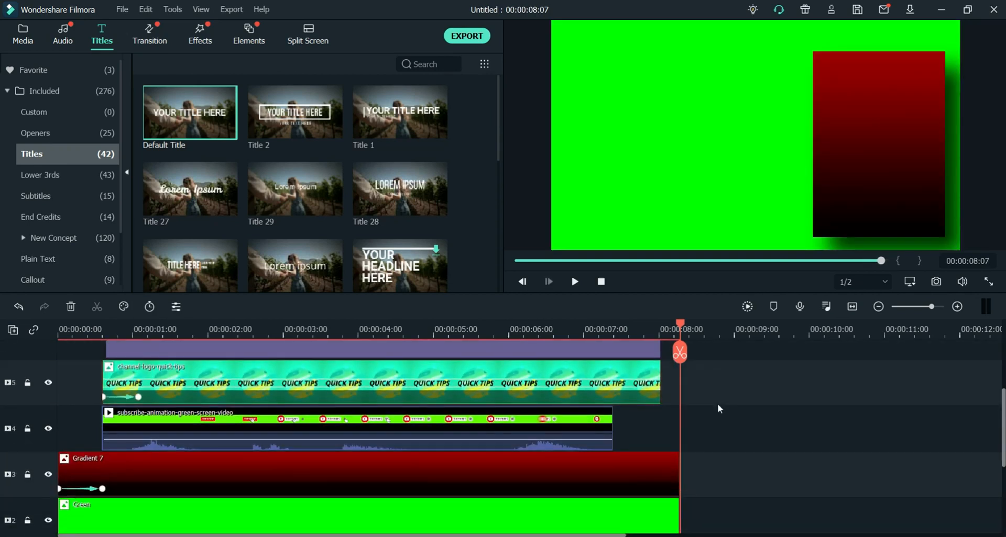
- Add Dissolve transitions to the ends of both title clips and the logo clip, shortening each to about half a second
scroll(719, 409, "up", 2)
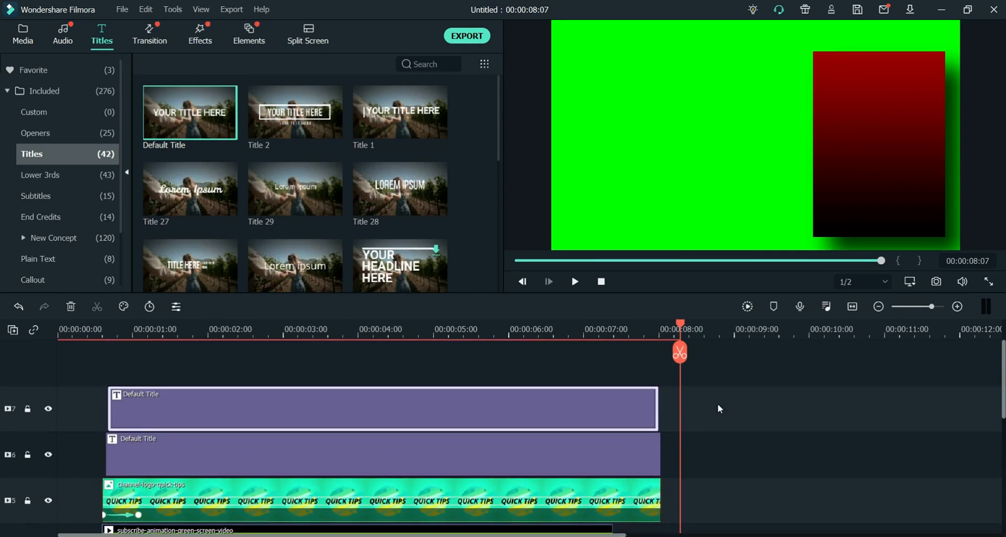
left_click(166, 42)
left_click_drag(186, 117, 612, 412)
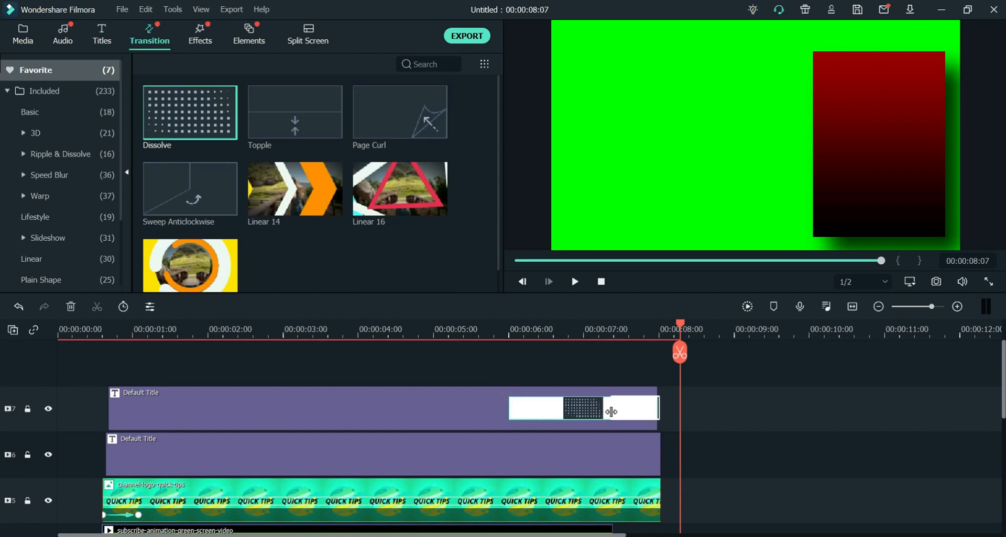
left_click_drag(188, 116, 604, 456)
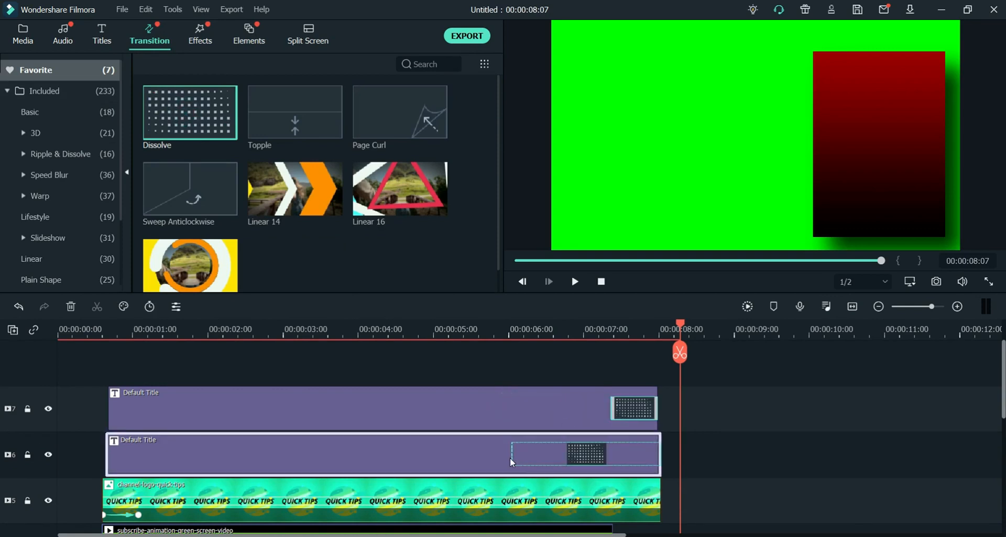
left_click_drag(513, 455, 617, 452)
left_click_drag(188, 131, 587, 511)
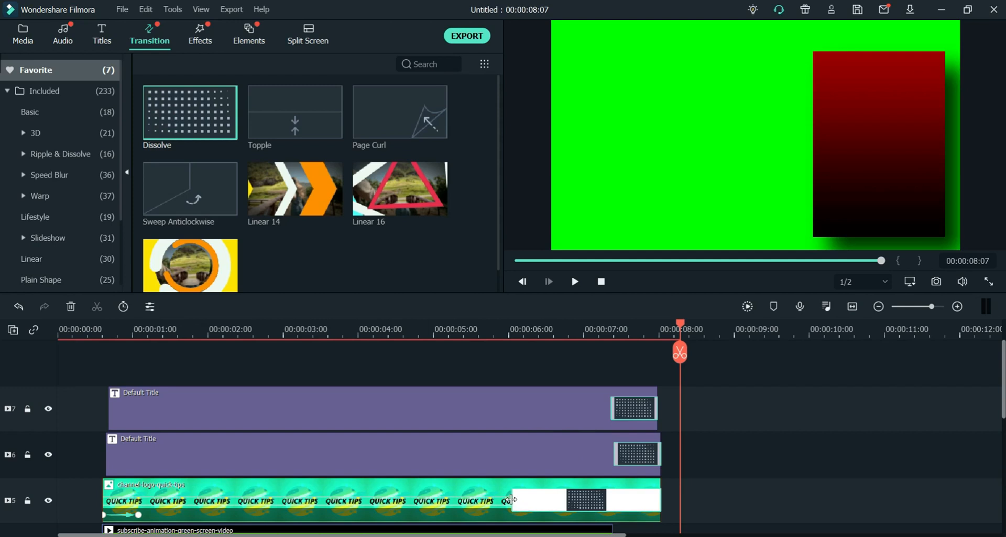
left_click_drag(510, 500, 622, 502)
- Add a Dissolve of about 0.6 seconds to the end of the Gradient 7 clip and preview the overlay
scroll(797, 452, "down", 5)
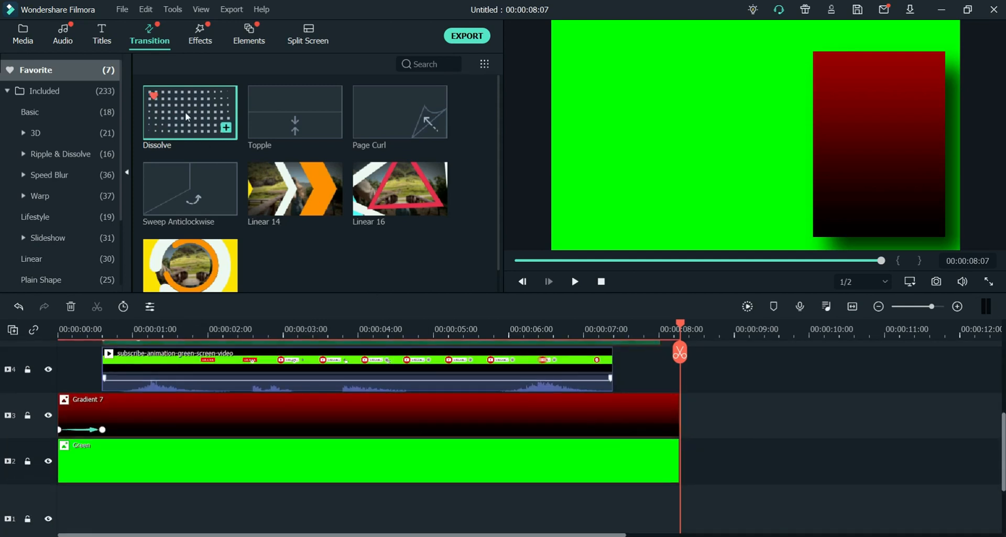
left_click_drag(187, 117, 596, 428)
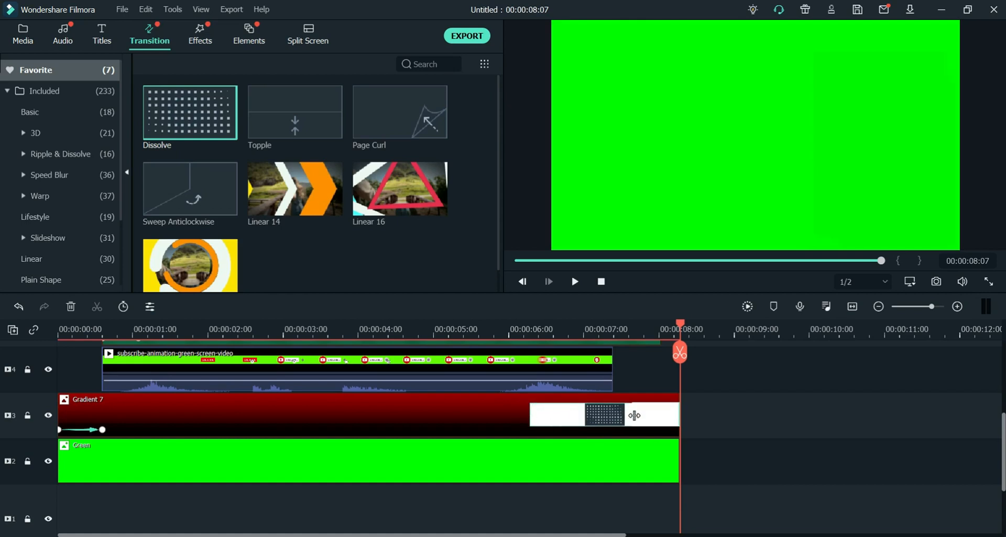
scroll(842, 432, "up", 5)
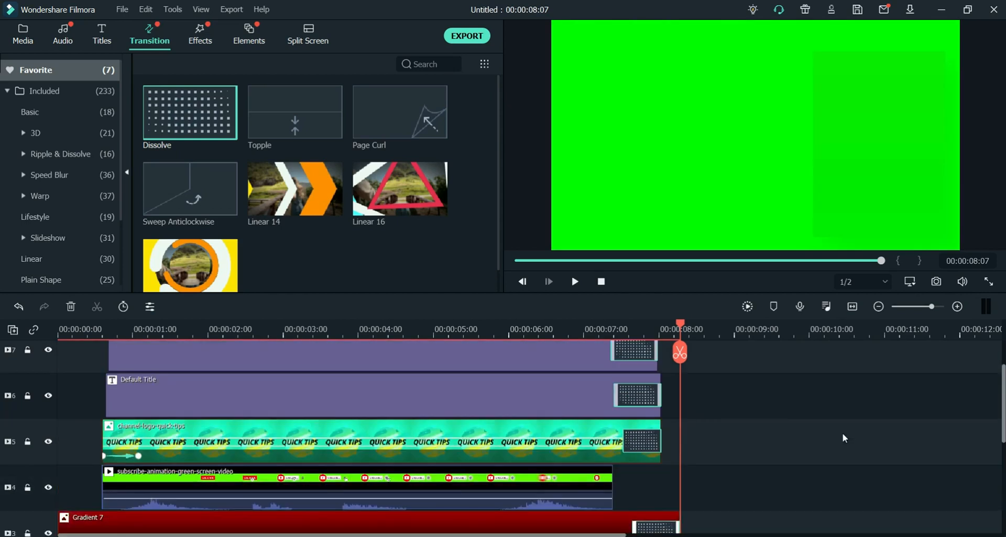
key("space")
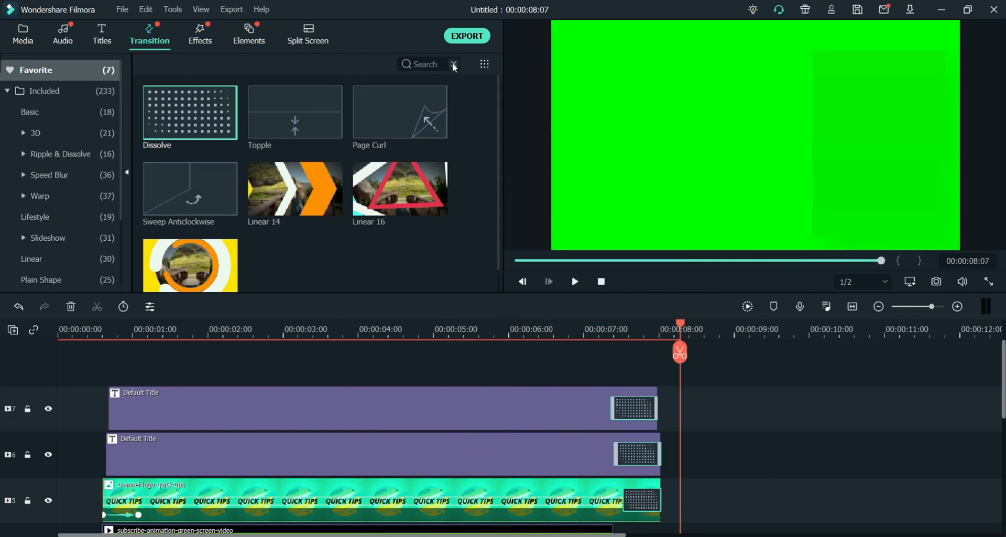
- Export the overlay locally as an MP4 named YT-SUBSCRIBE-2 and close the finished export window
left_click(463, 37)
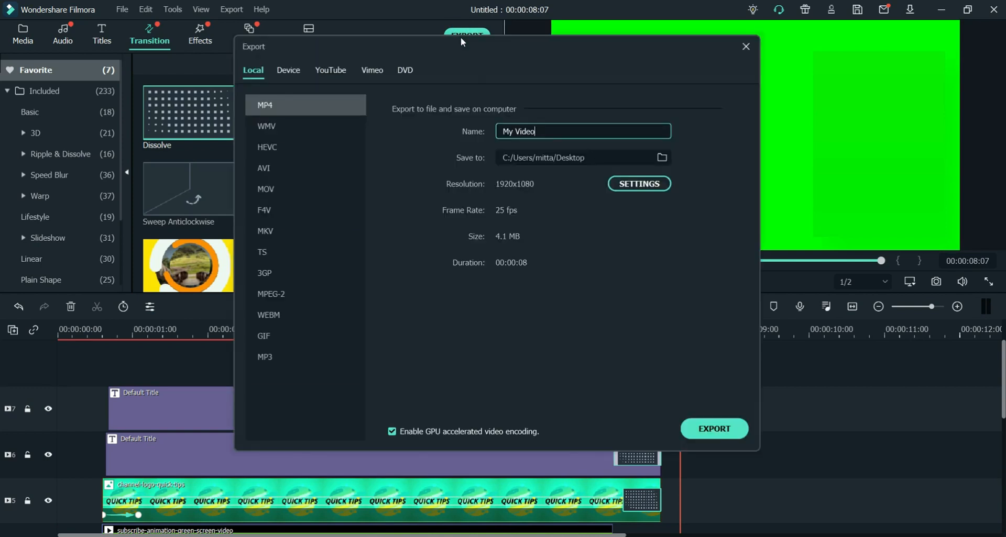
triple_click(555, 132)
type("YT-SUBSCRIBE-2")
left_click(713, 427)
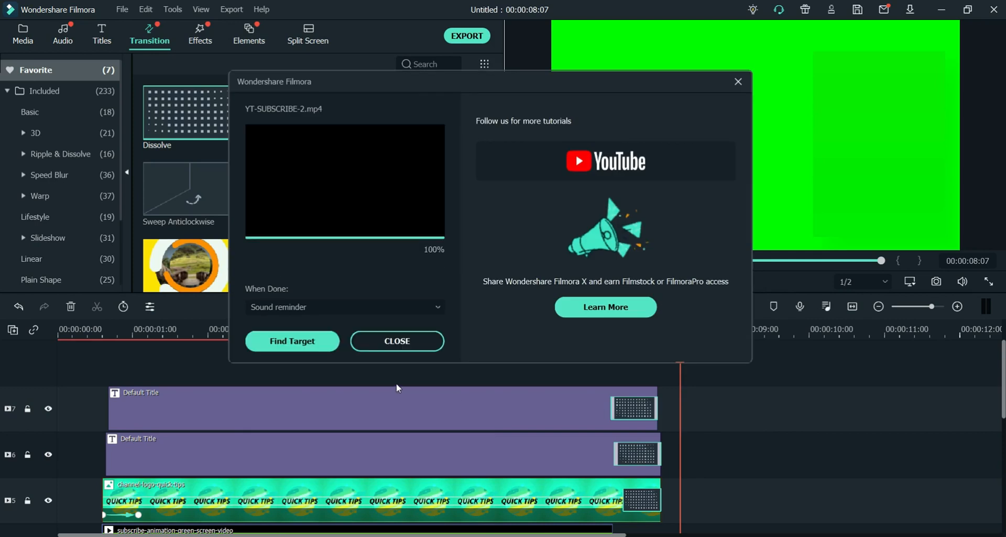
left_click(412, 343)
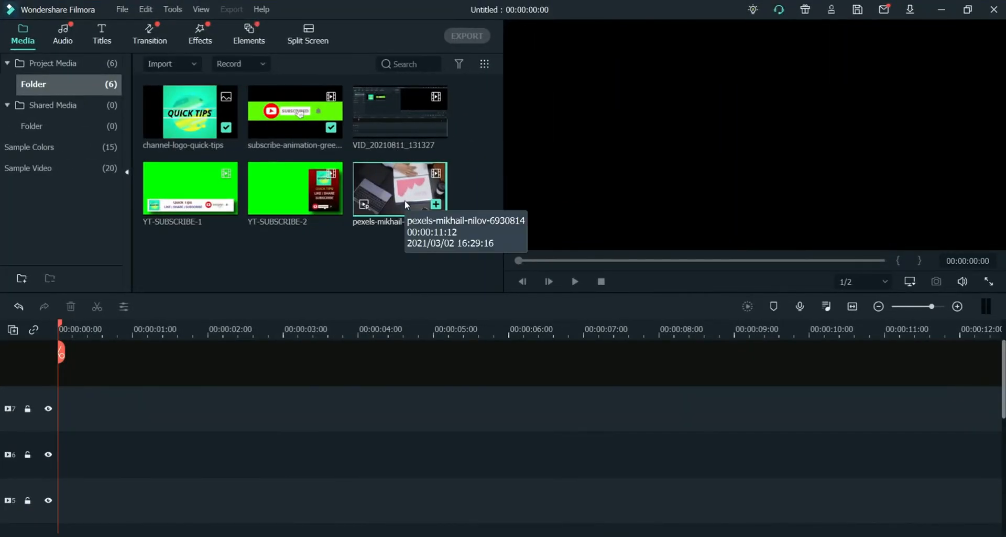
- Place the pexels-mikhail-nilov clip at the start of track 5 and YT-SUBSCRIBE-1 on track 6 from about 1.5 seconds
left_click_drag(405, 200, 115, 500)
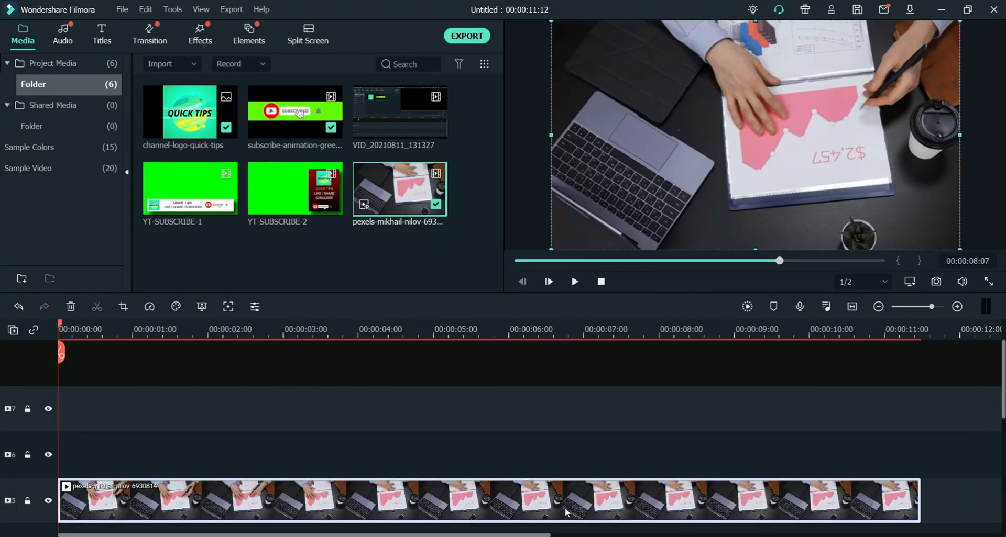
left_click(255, 433)
left_click(179, 185)
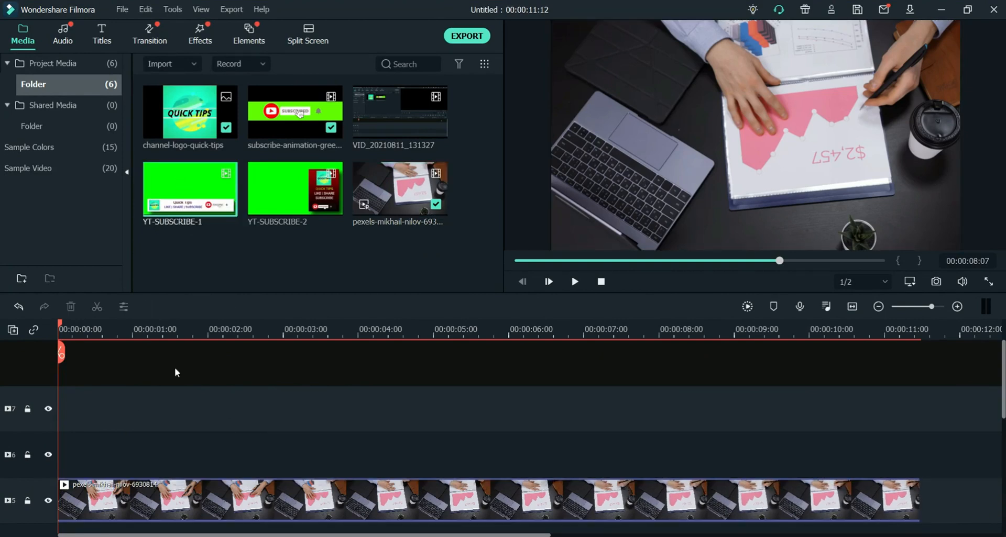
left_click_drag(193, 183, 176, 459)
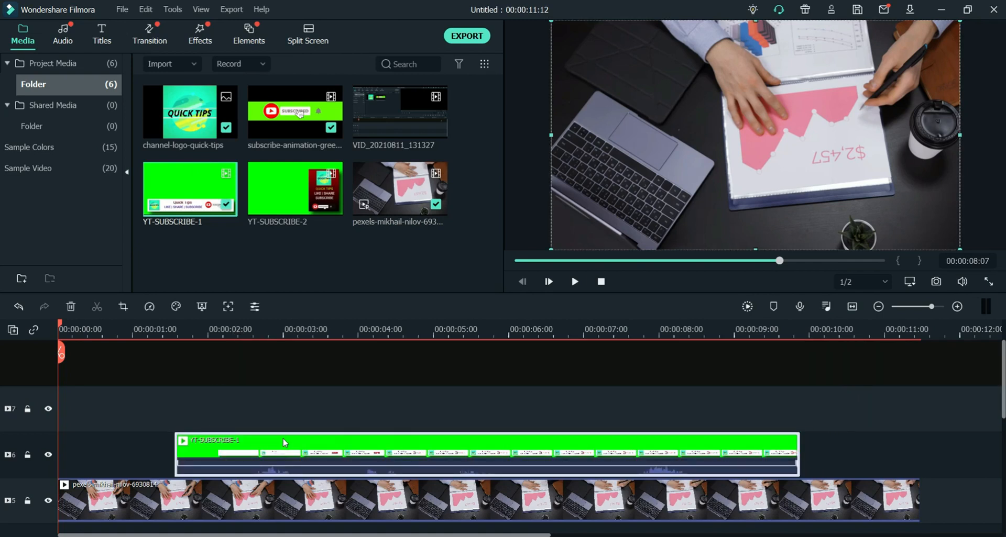
- Apply the green screen chroma key to the YT-SUBSCRIBE-1 clip, preview it over the footage and accept the settings
left_click_drag(60, 351, 456, 433)
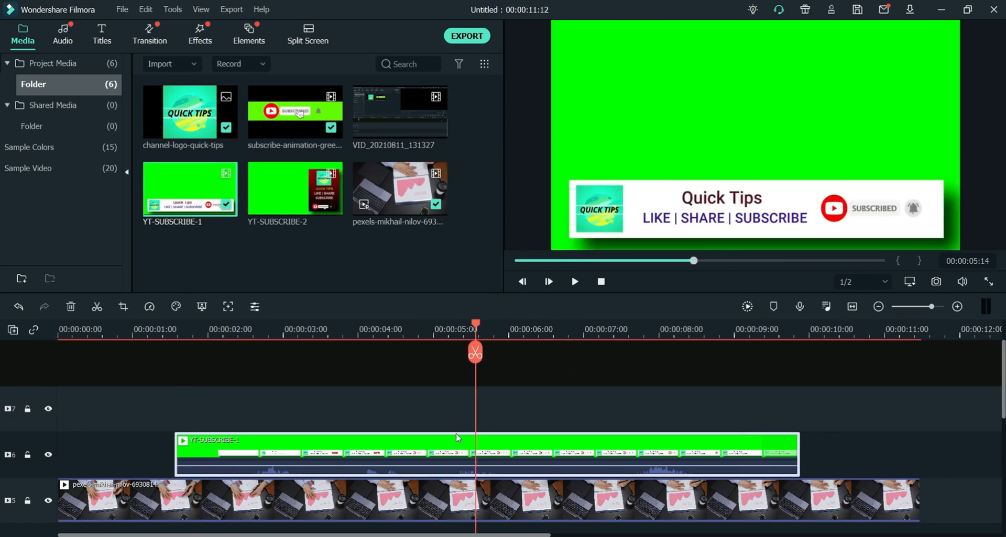
right_click(490, 454)
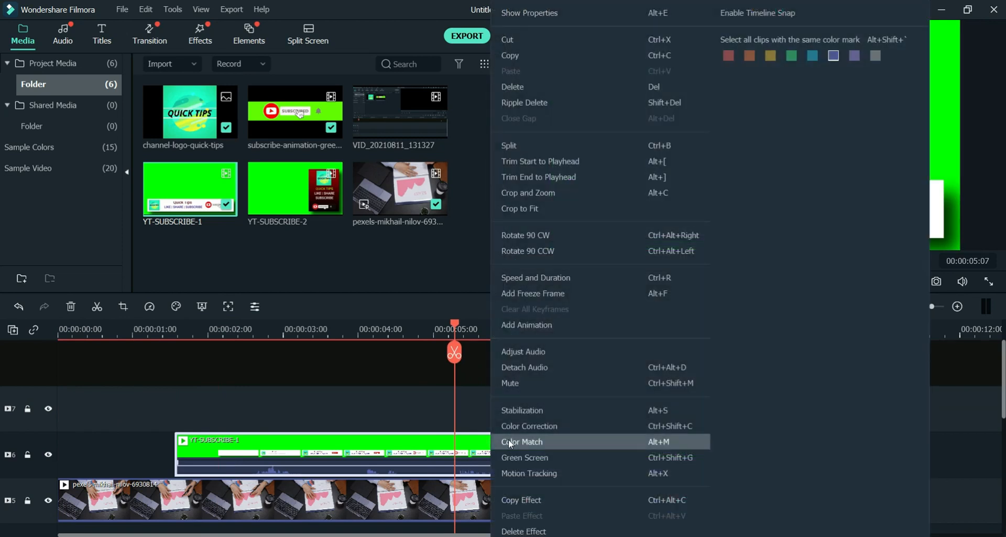
left_click(526, 459)
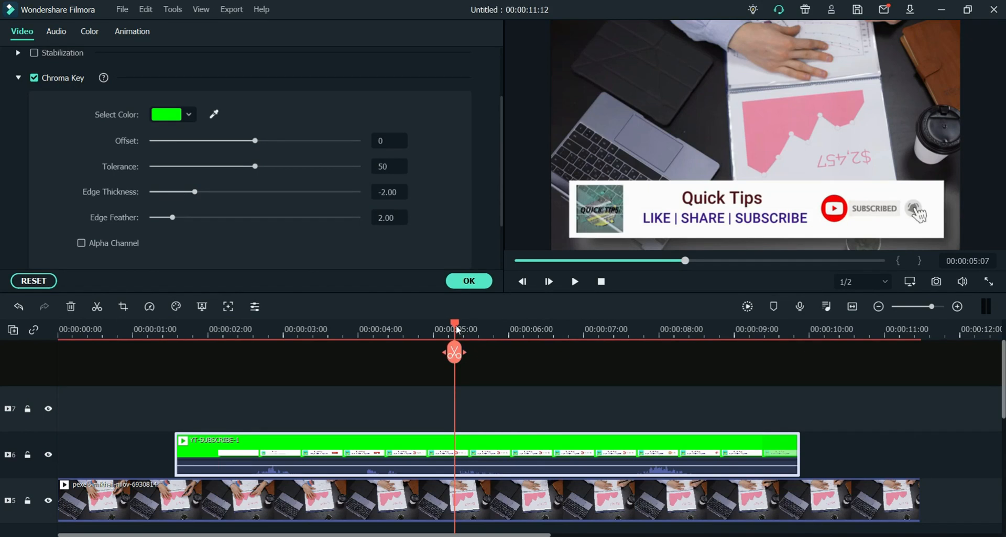
left_click(59, 330)
key("space")
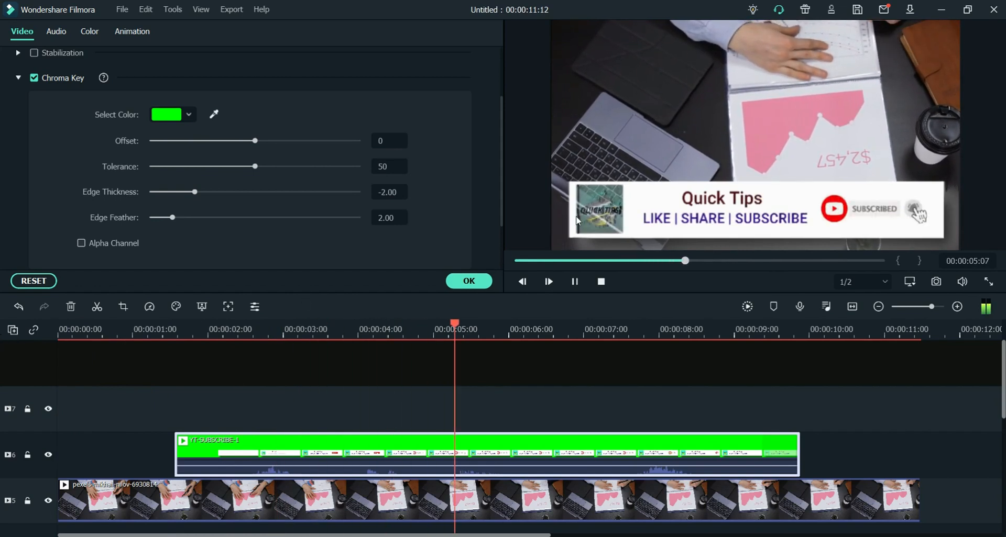
key("space")
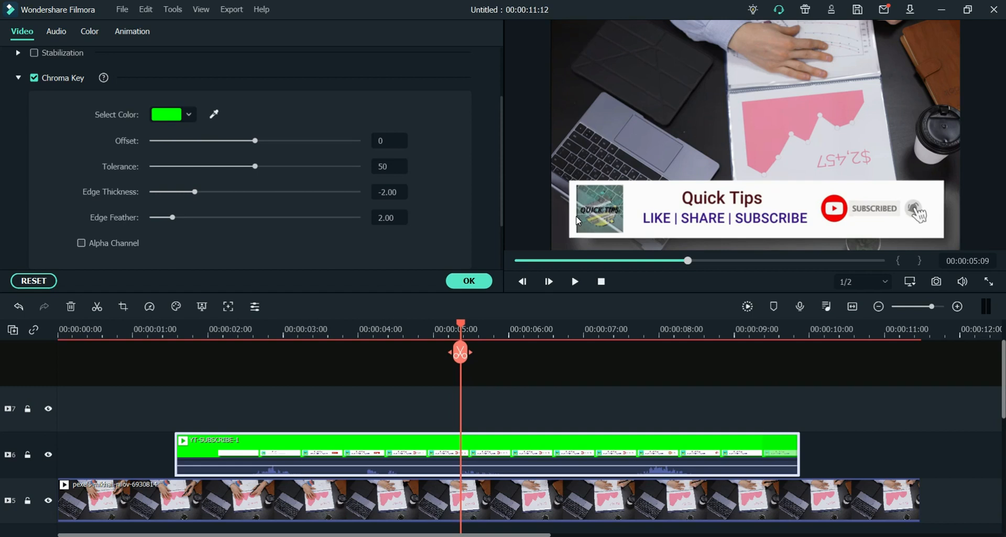
left_click(477, 283)
- Turn off the chroma key on the YT-SUBSCRIBE-1 clip
right_click(415, 453)
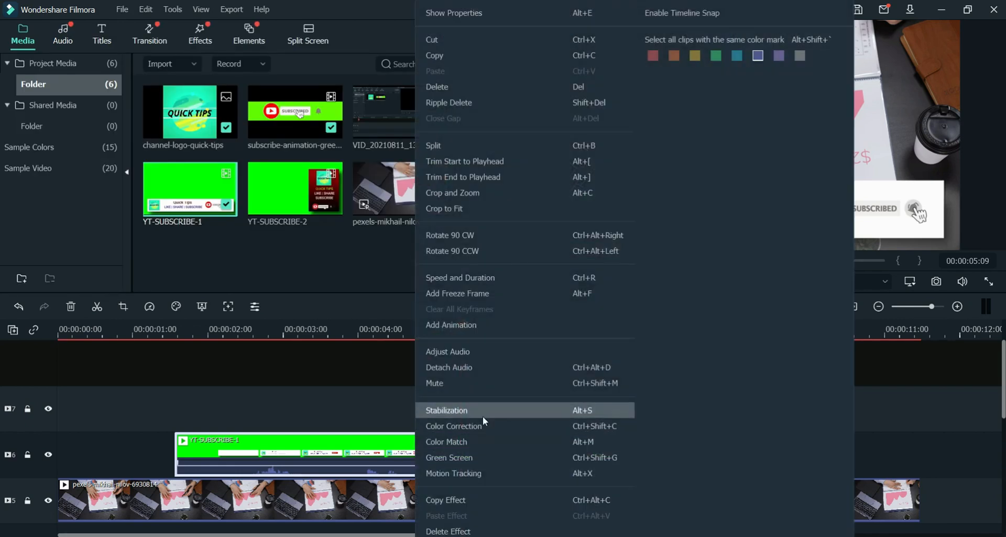
left_click(474, 459)
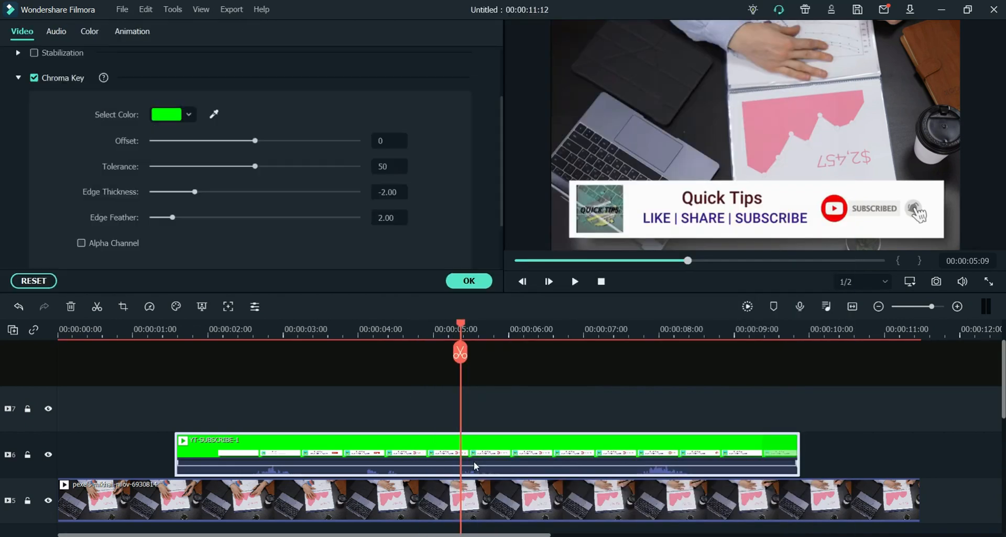
left_click(33, 78)
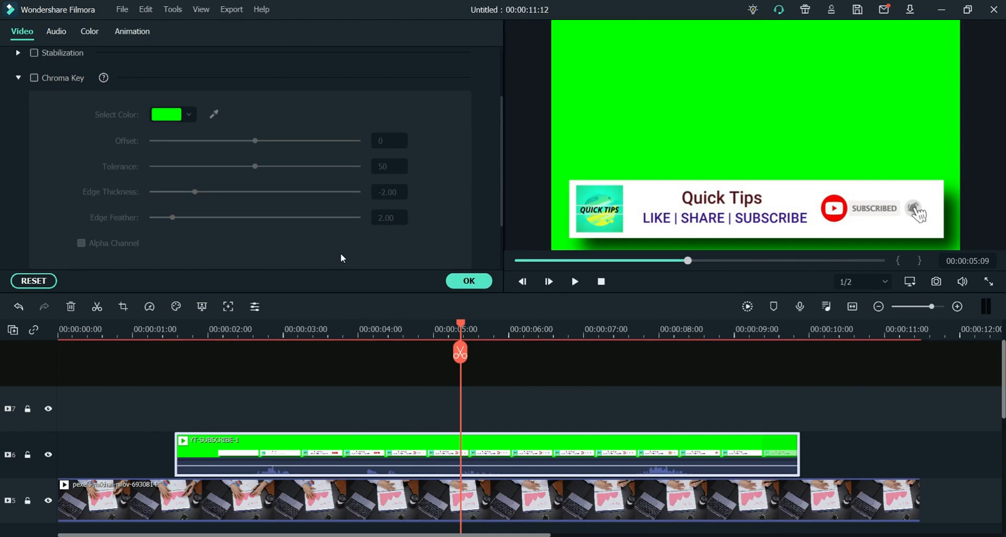
left_click(467, 283)
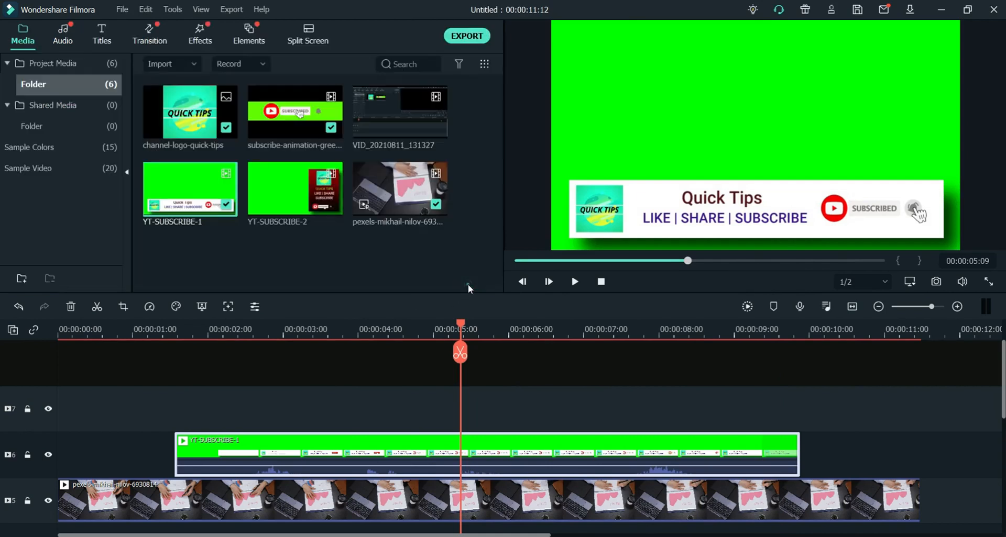
- Crop the YT-SUBSCRIBE-1 clip with a custom ratio to just its white banner, about 1741 x 260
right_click(322, 456)
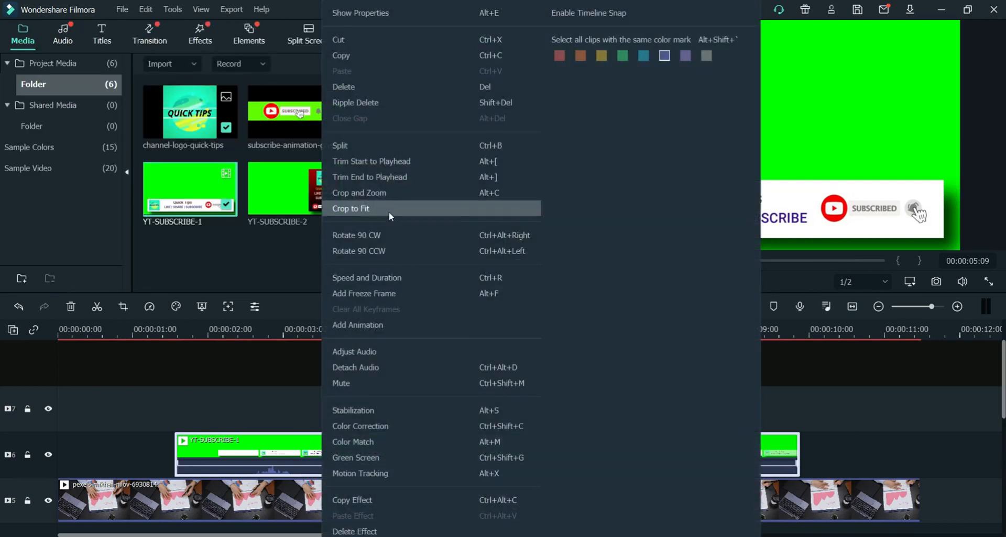
left_click(389, 194)
key("alt+c")
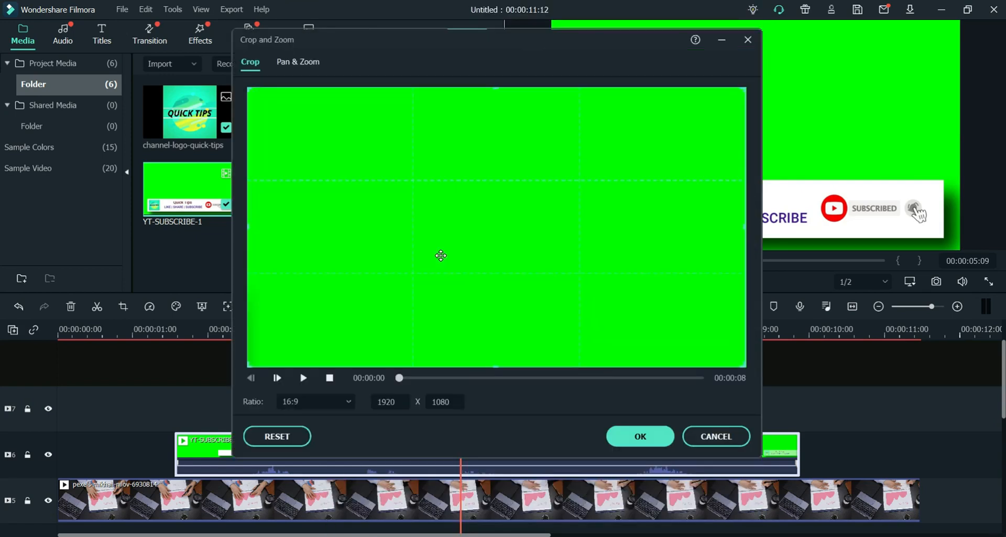
left_click(553, 379)
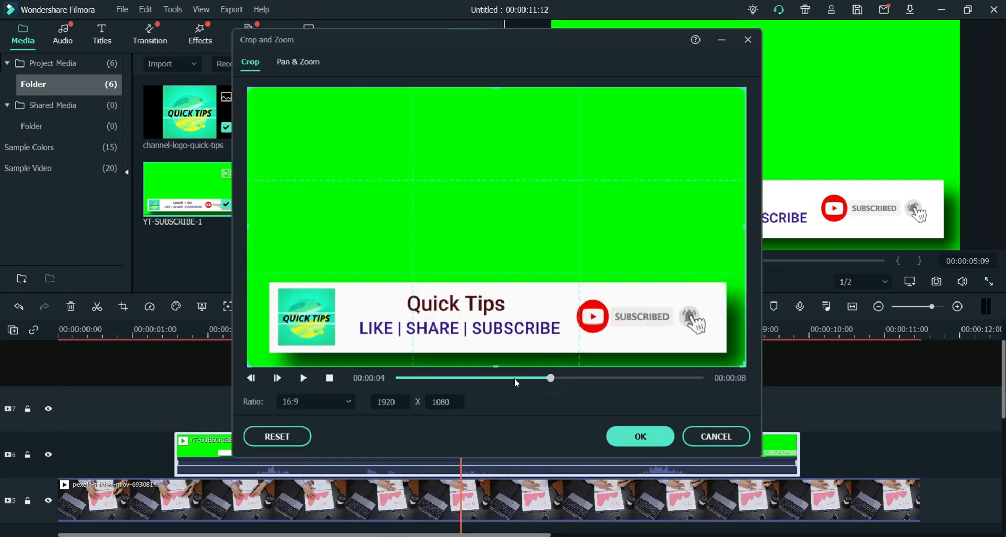
left_click(320, 410)
left_click(314, 503)
left_click_drag(494, 89, 507, 286)
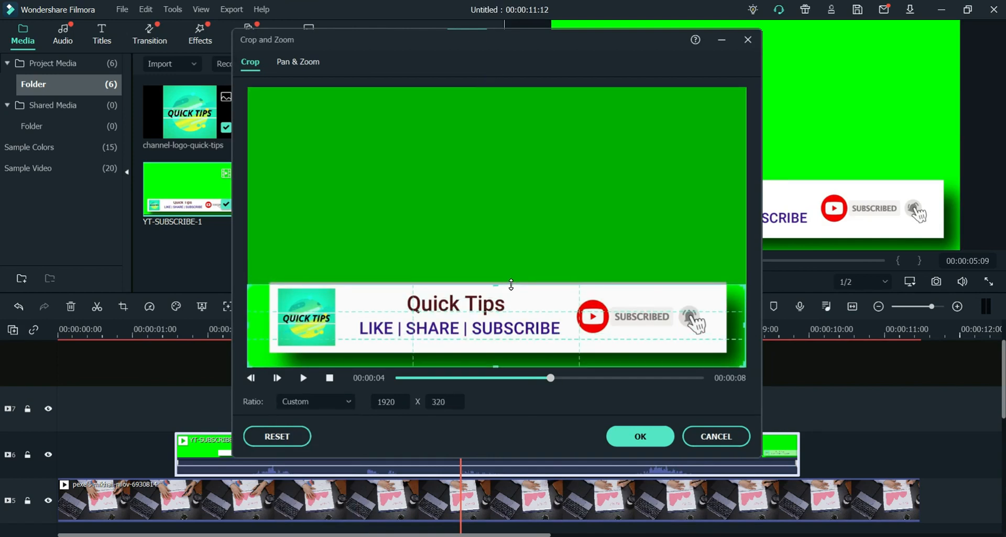
left_click_drag(496, 365, 495, 350)
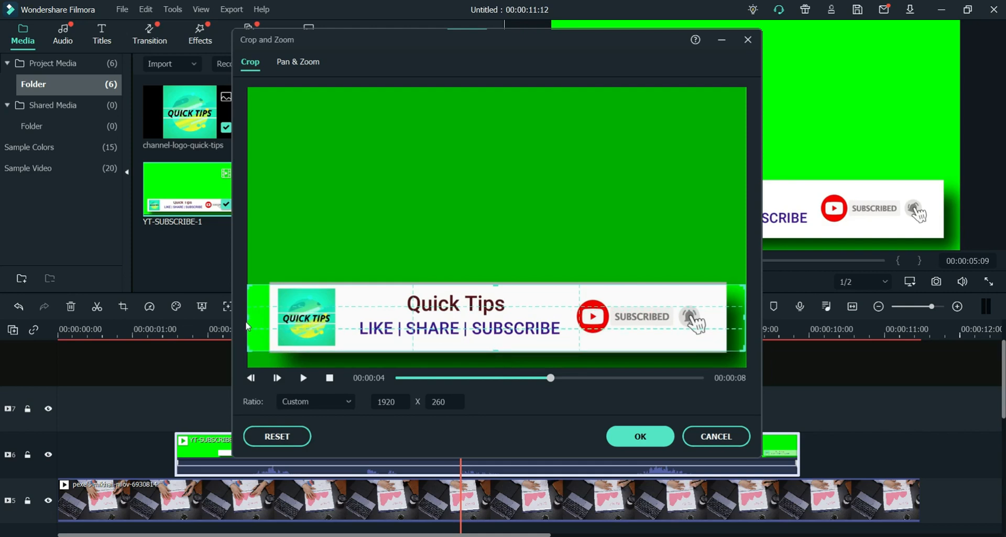
left_click_drag(249, 317, 271, 317)
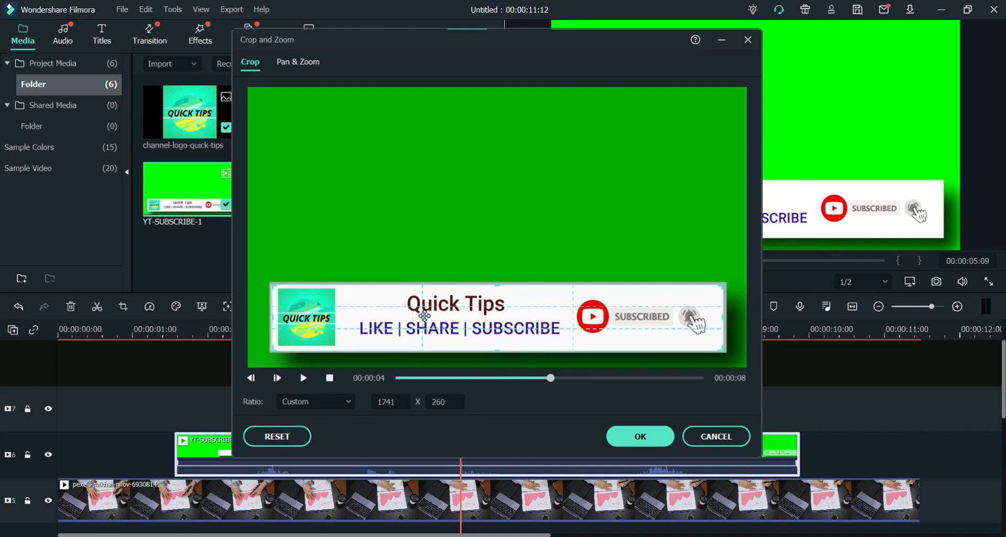
left_click(640, 436)
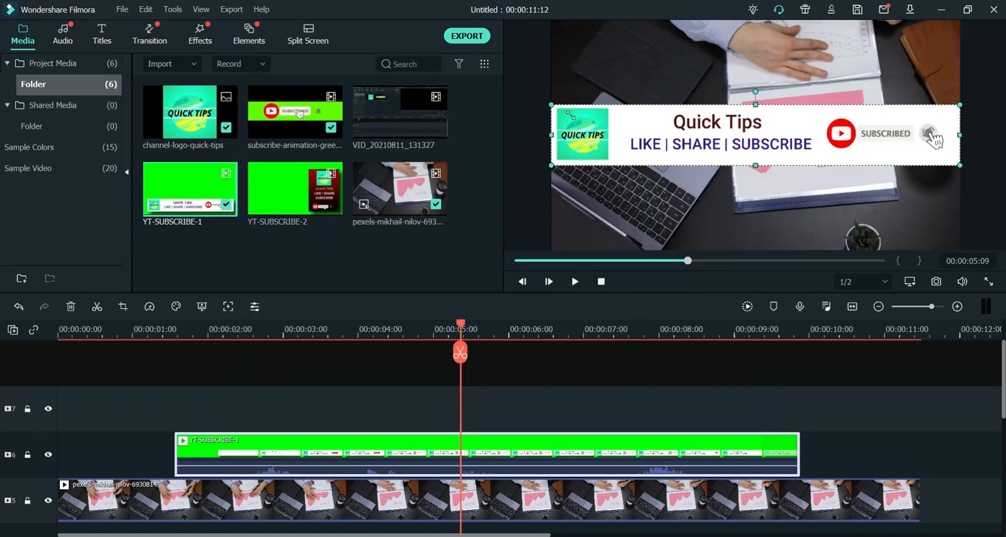
- Shrink the cropped banner slightly, position it at the bottom centre of the video frame and preview its playback
left_click_drag(570, 114, 757, 229)
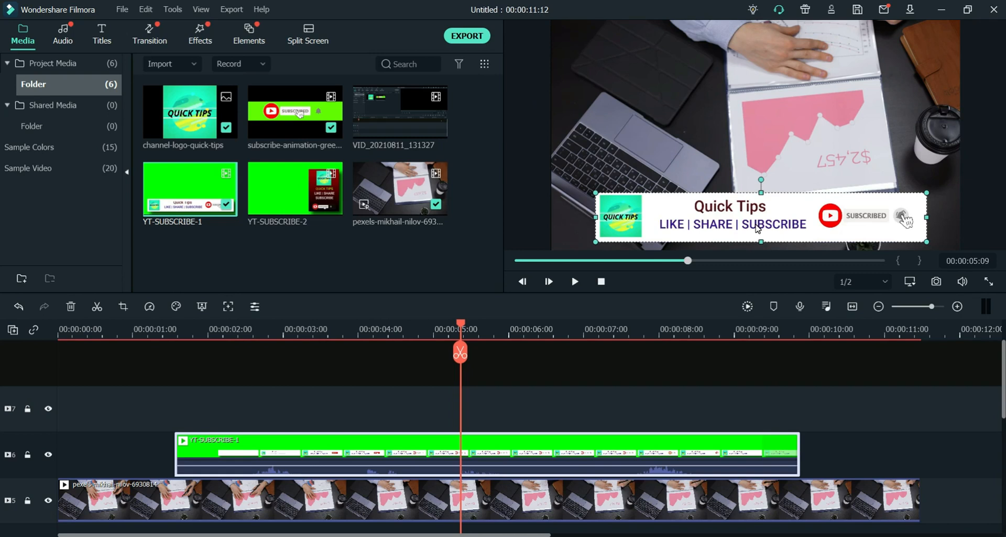
key("Home")
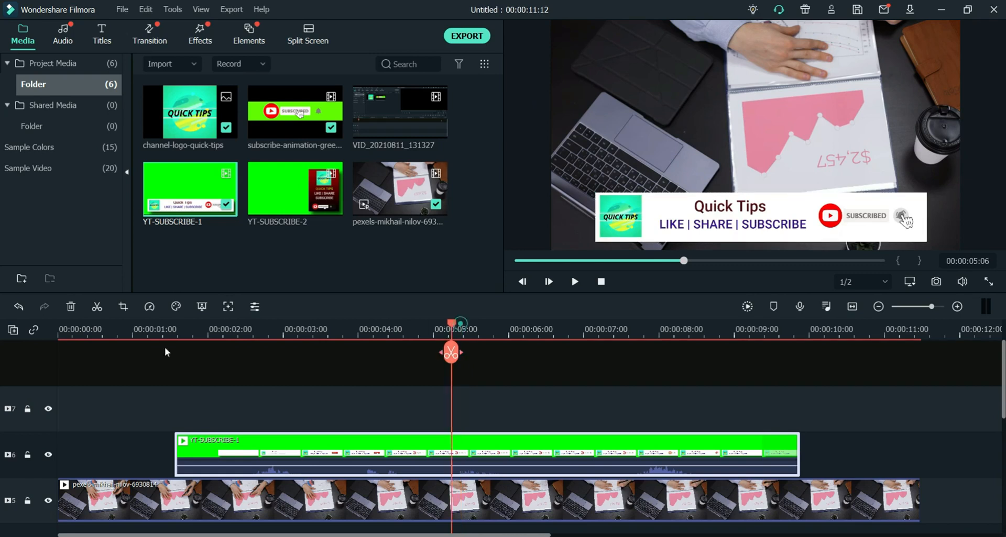
key("space")
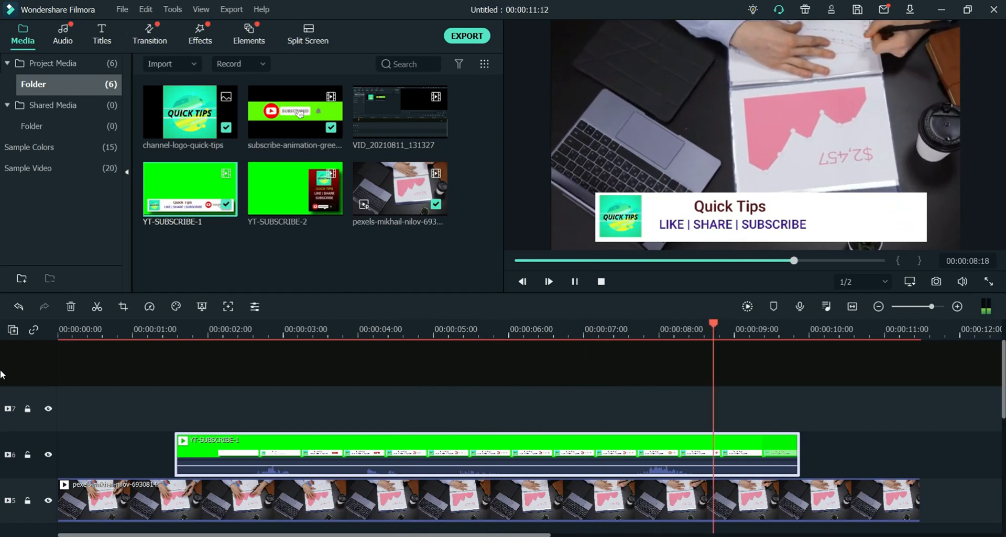
left_click(681, 334)
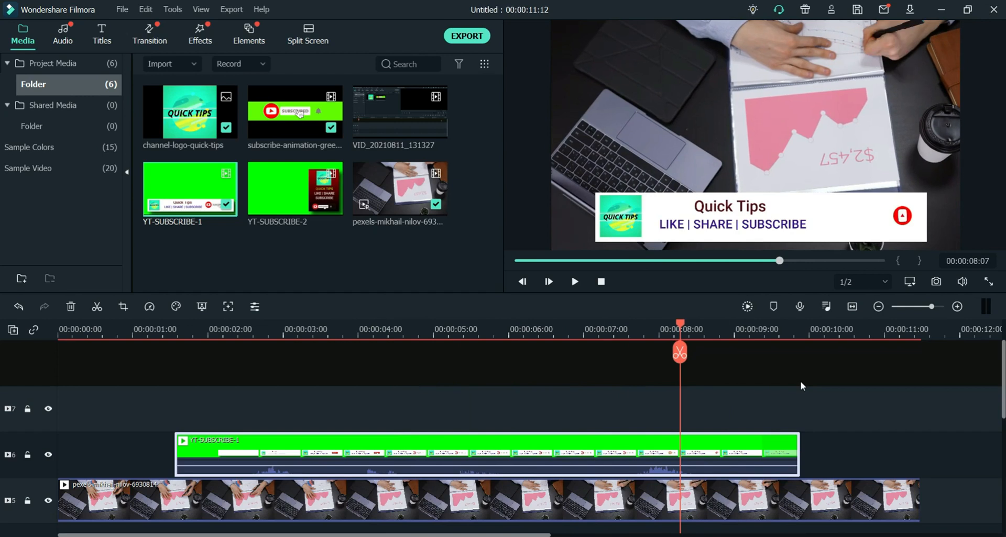
key("space")
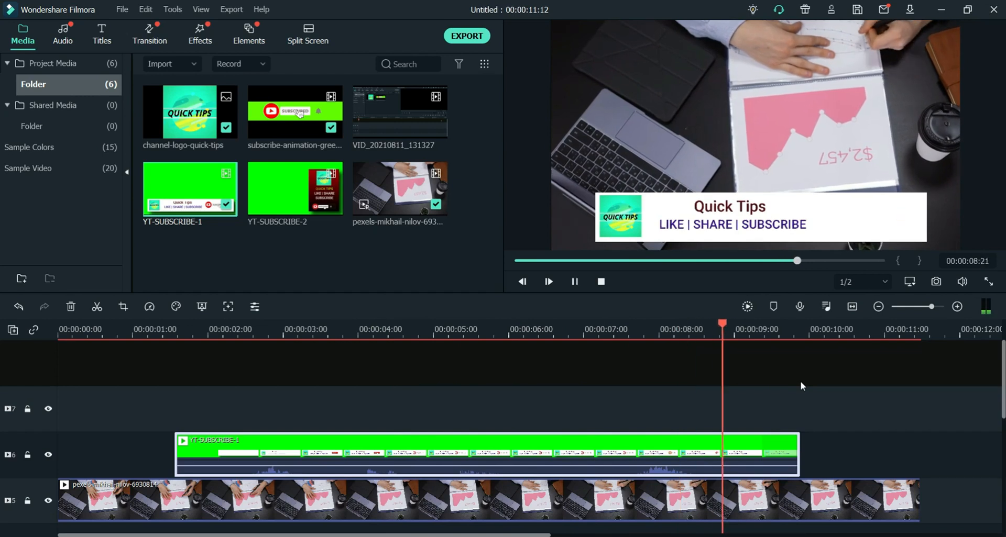
- Split the YT-SUBSCRIBE-1 clip at 00:00:09:17, delete its green tail and preview the trimmed ending
key("space")
mouse_move(779, 335)
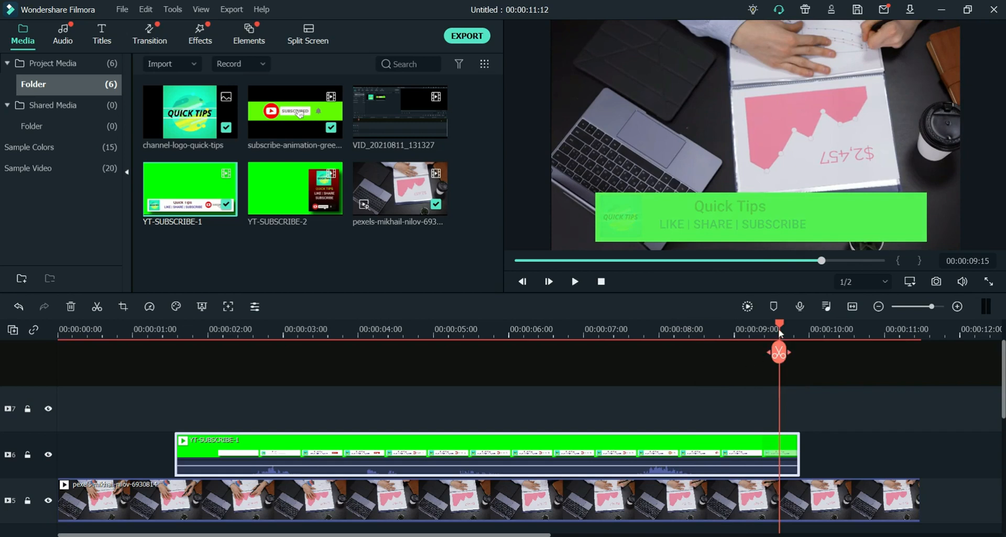
left_click_drag(779, 328, 788, 328)
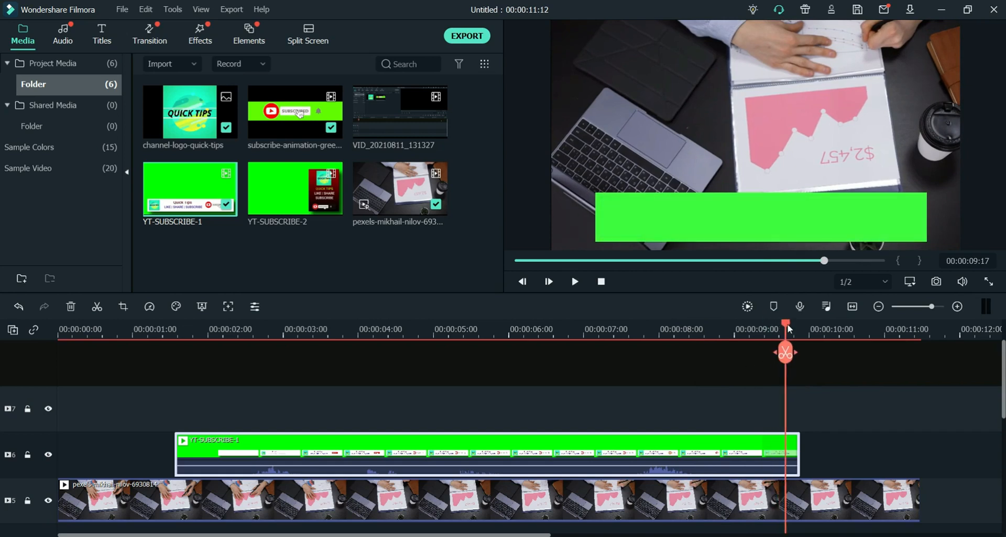
left_click(790, 347)
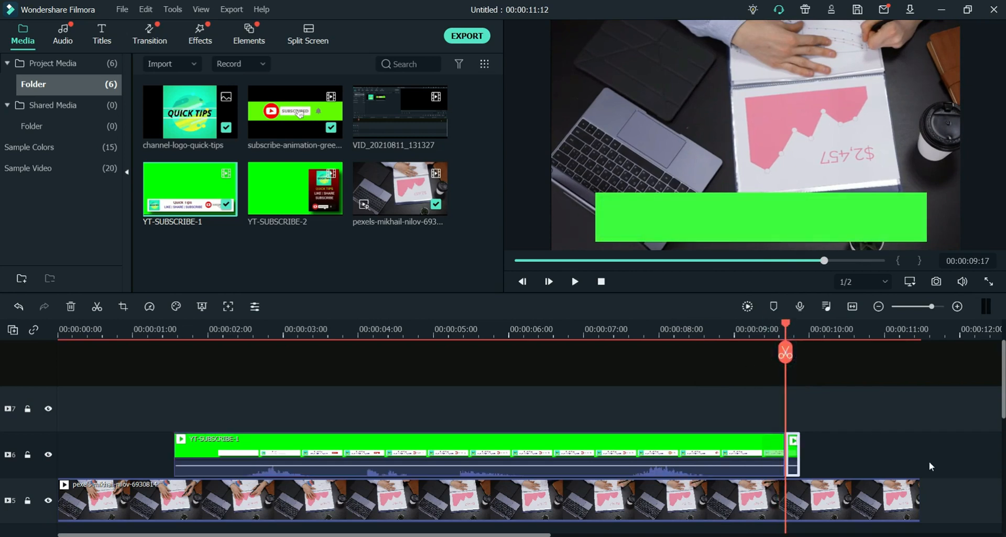
key("Delete")
left_click(730, 329)
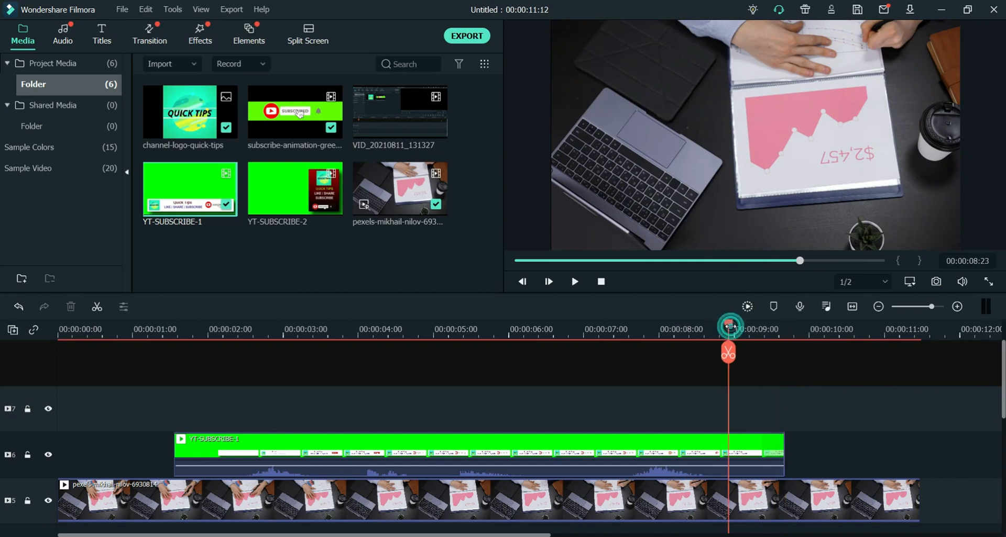
key("space")
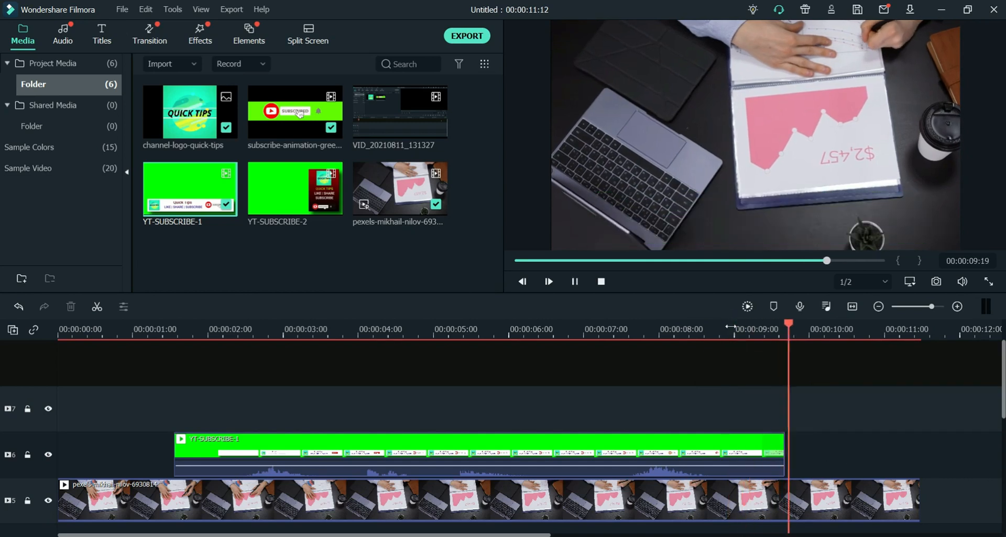
key("space")
- Replace the YT-SUBSCRIBE-1 clip on track 6 with YT-SUBSCRIBE-2, starting at about 00:00:01:14, and play it over the footage
left_click(614, 437)
key("Delete")
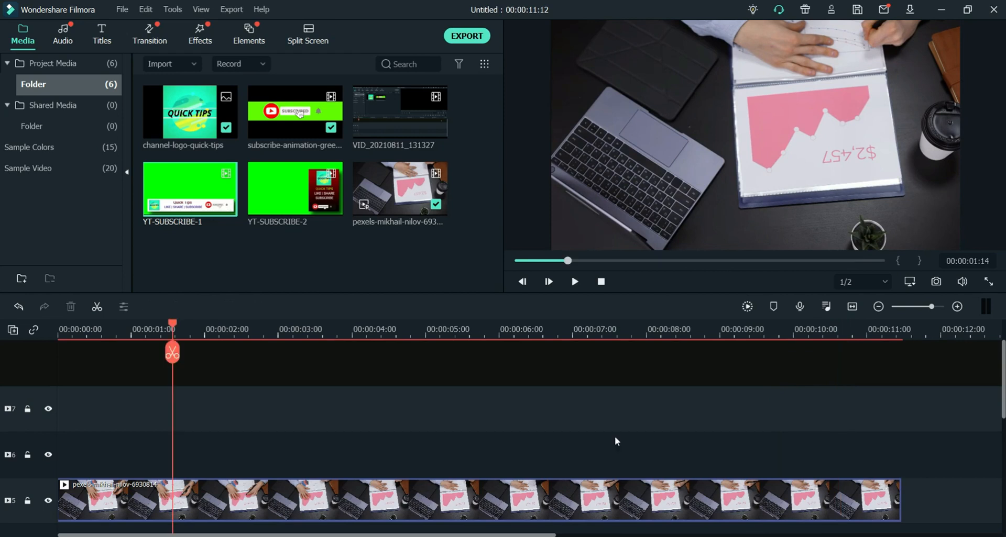
left_click_drag(285, 181, 175, 449)
key("space")
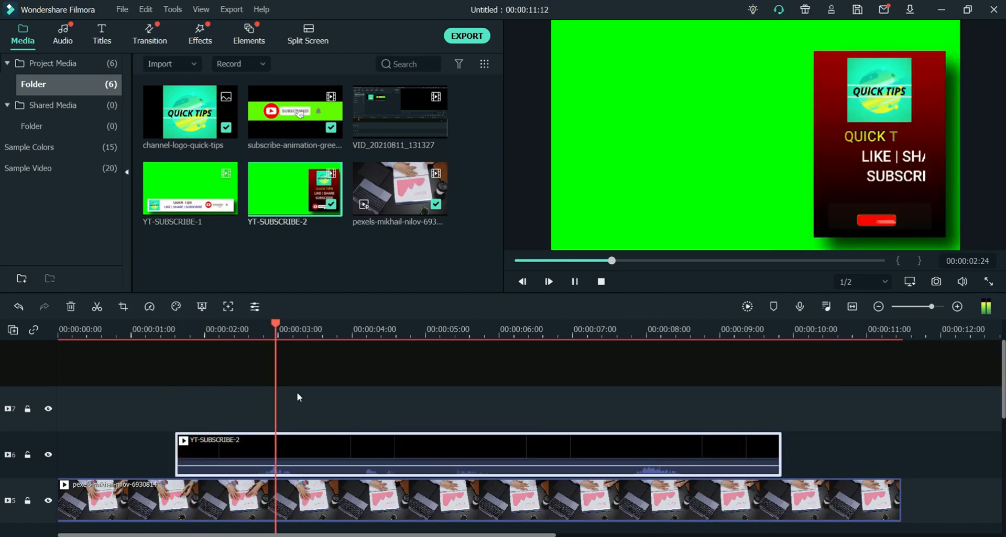
- Try the green screen chroma key on the YT-SUBSCRIBE-2 clip, turn it back off and accept the settings
right_click(332, 459)
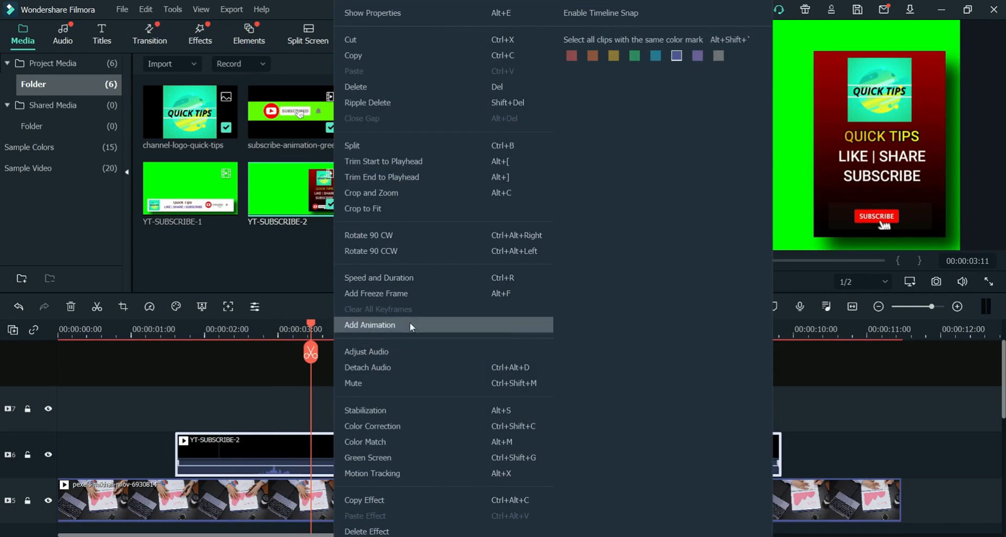
left_click(390, 459)
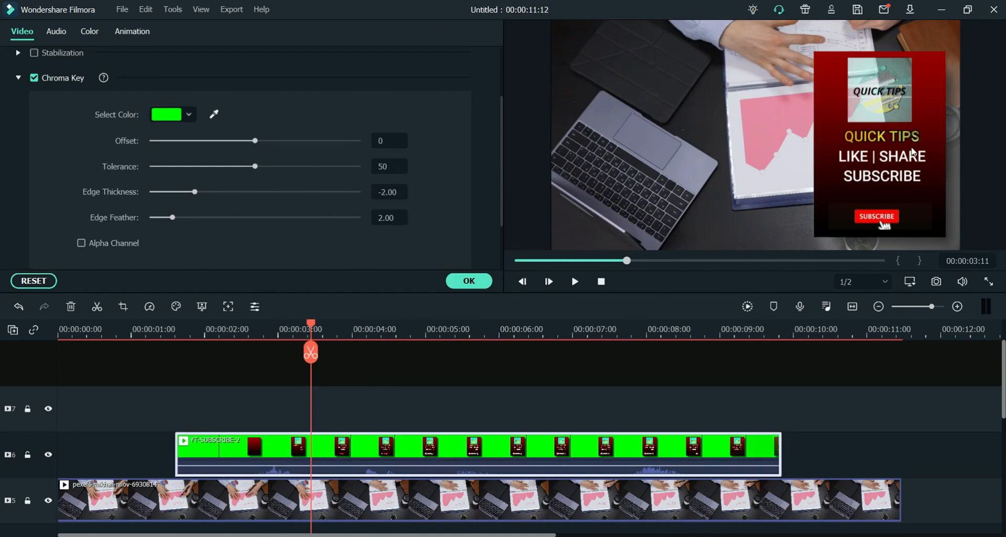
left_click(33, 78)
left_click(468, 281)
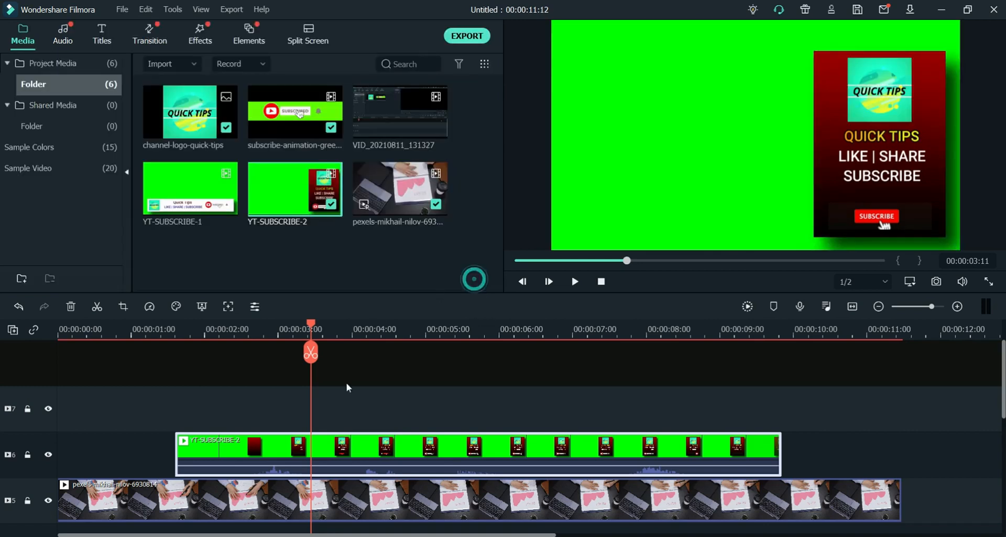
- Crop the YT-SUBSCRIBE-2 clip with a custom ratio to just its red panel, about 611 pixels wide
right_click(415, 453)
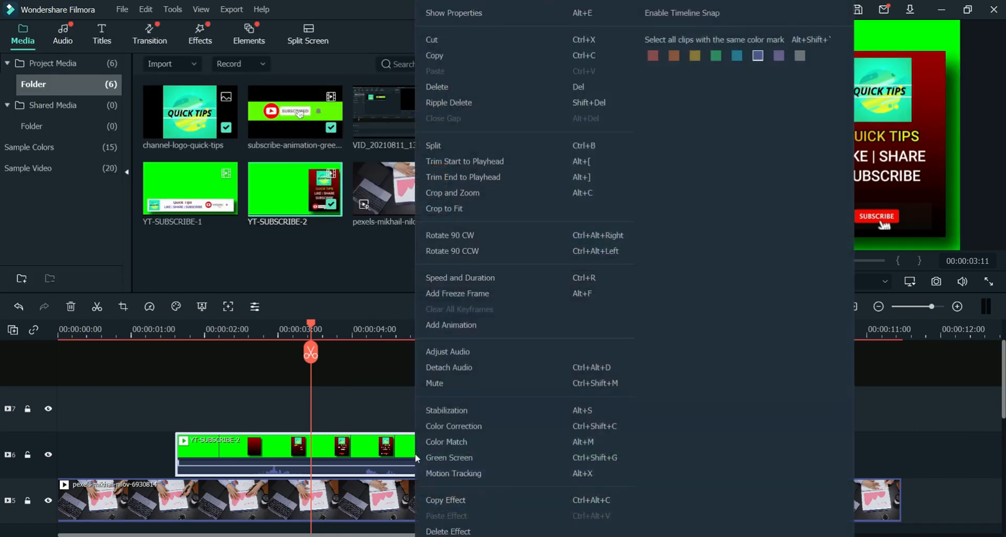
left_click(472, 194)
left_click(592, 378)
left_click(294, 402)
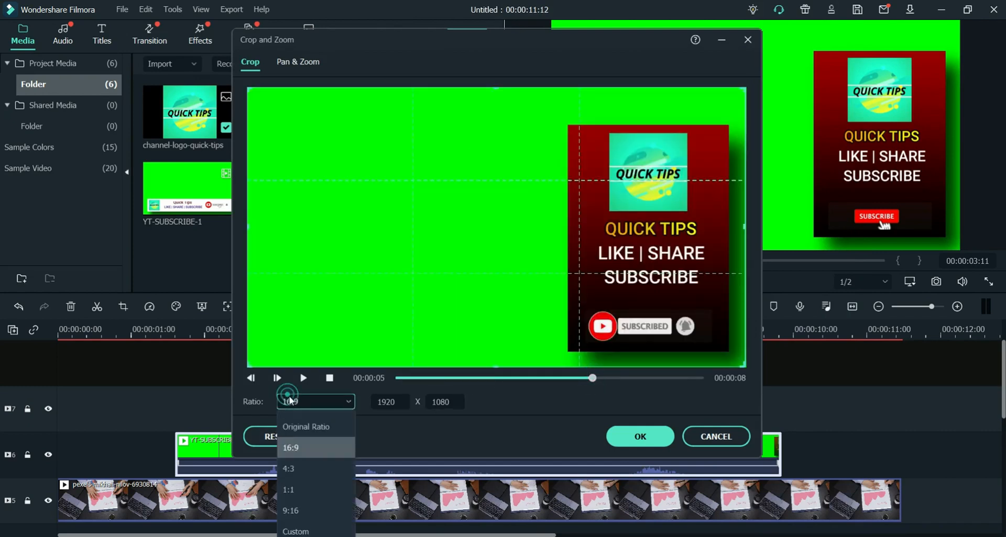
left_click(314, 532)
left_click_drag(497, 89, 513, 127)
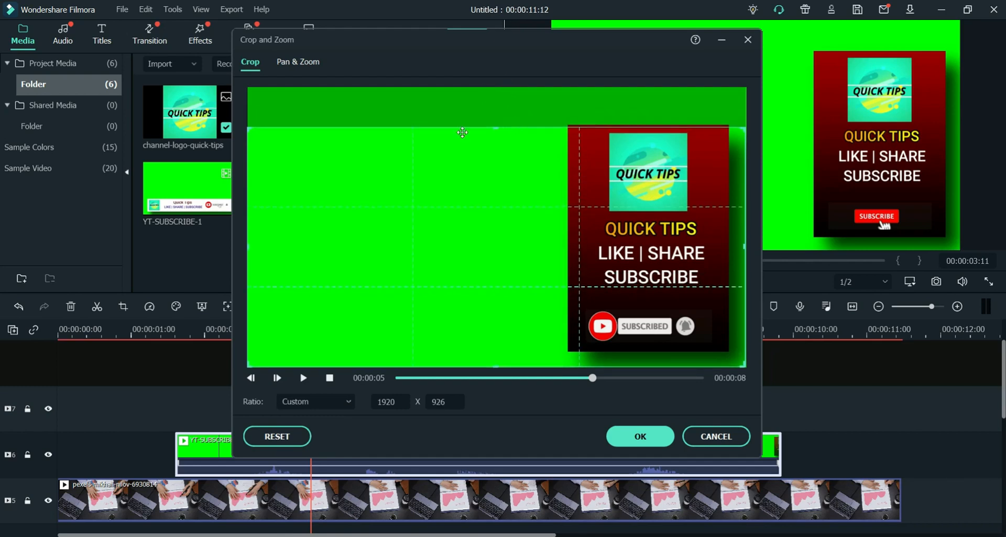
left_click_drag(248, 246, 570, 250)
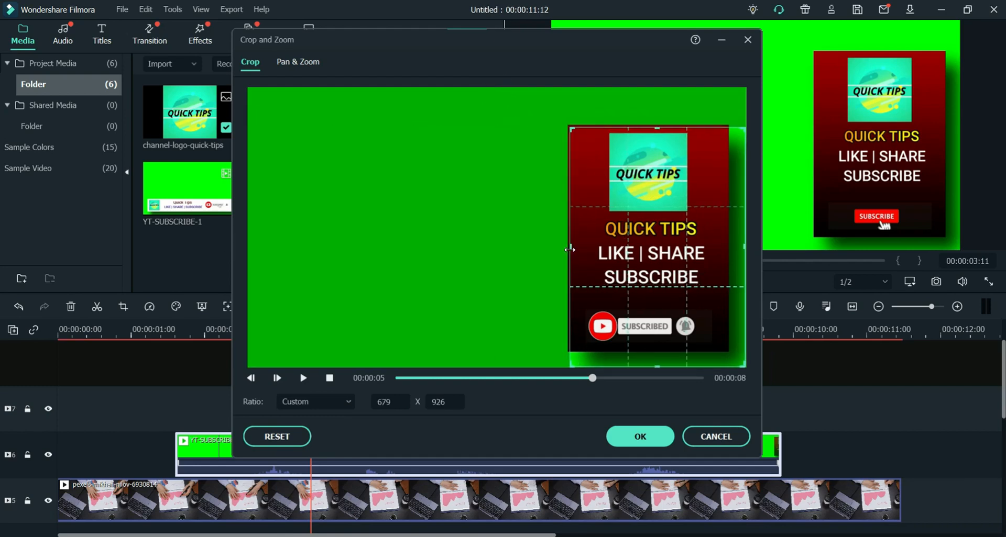
left_click_drag(745, 248, 727, 248)
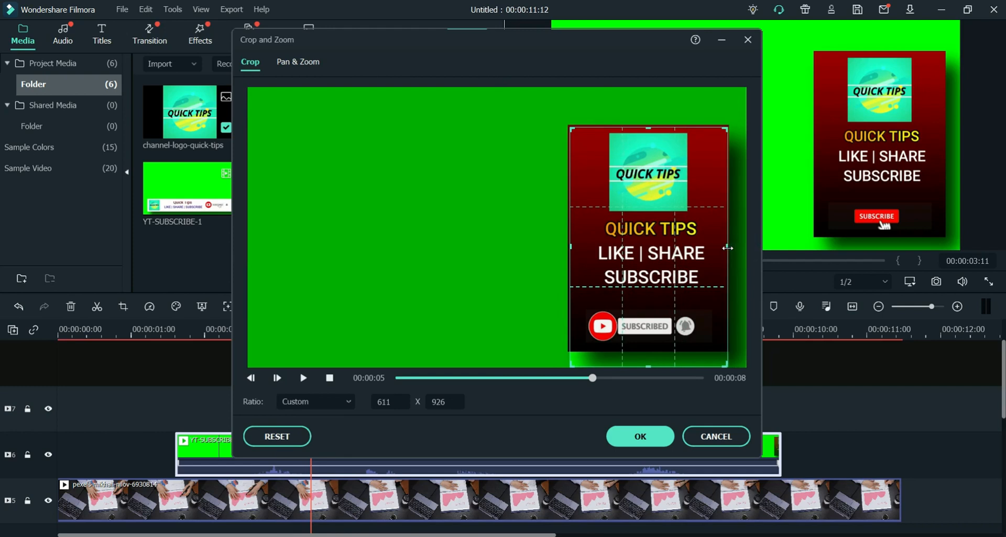
left_click_drag(647, 366, 649, 352)
left_click(642, 436)
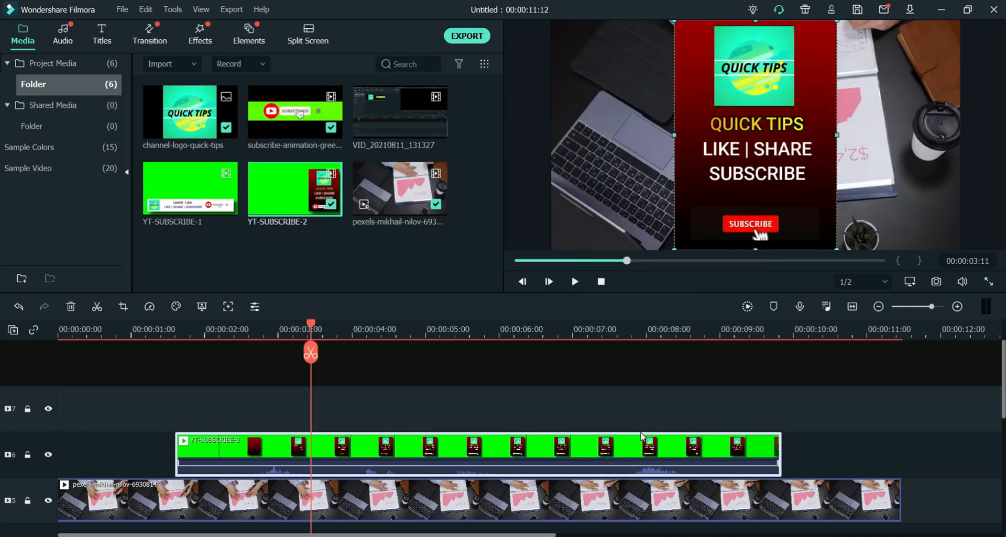
- Shrink the cropped red panel to about two thirds of its size and place it in the lower right corner of the video frame
left_click_drag(773, 127, 812, 76)
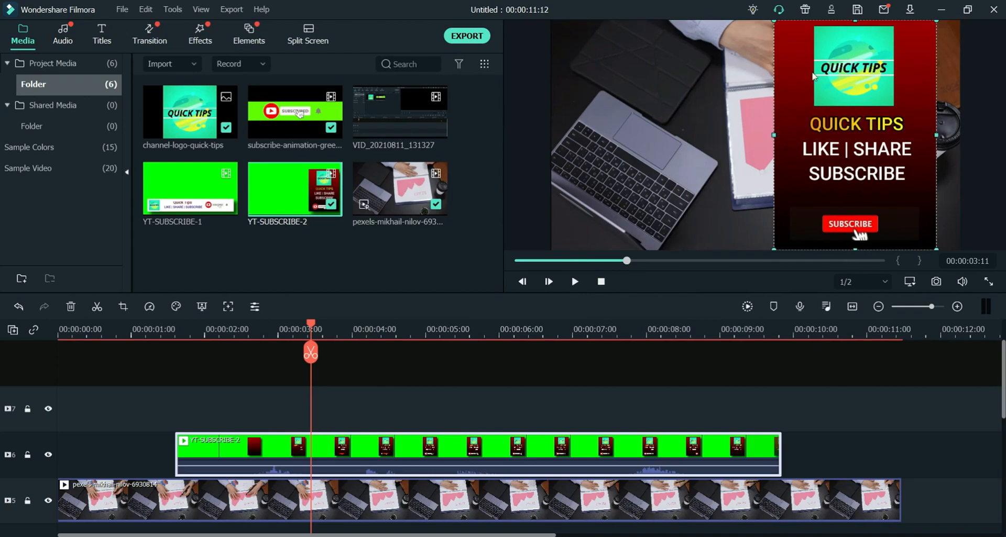
left_click_drag(773, 21, 830, 101)
left_click_drag(869, 151, 903, 149)
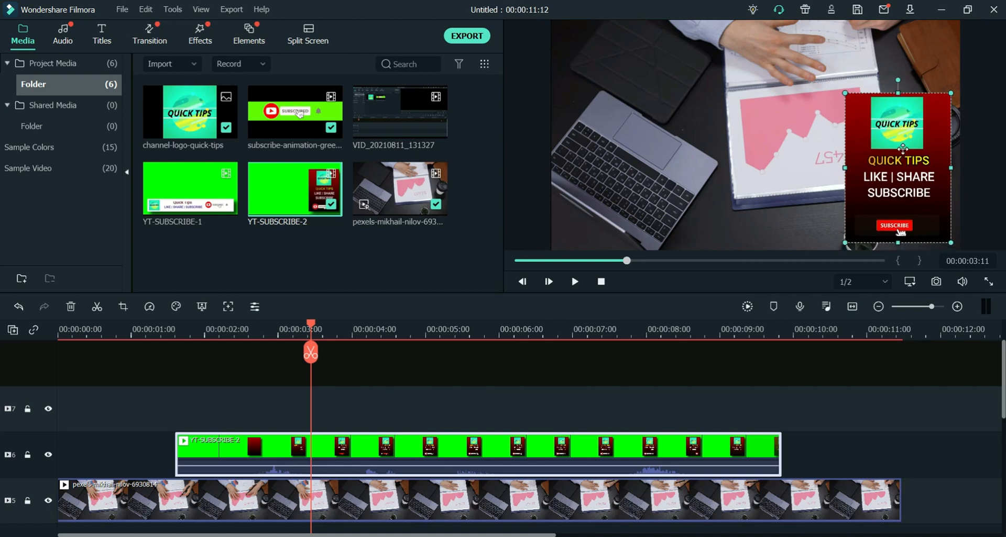
left_click(415, 386)
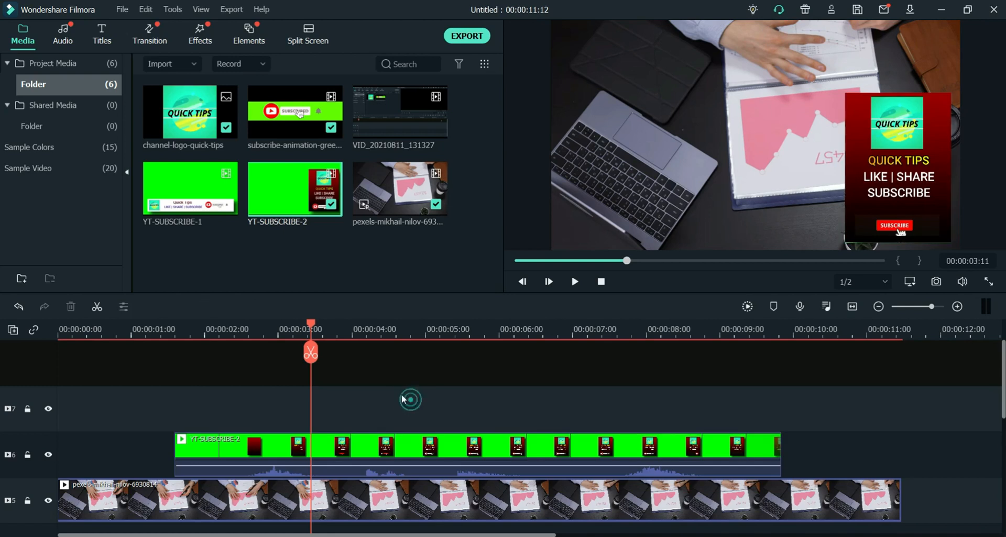
- Review the YT-SUBSCRIBE-2 overlay at several points, checking the background around the panel during its opening animation
left_click_drag(311, 333, 534, 331)
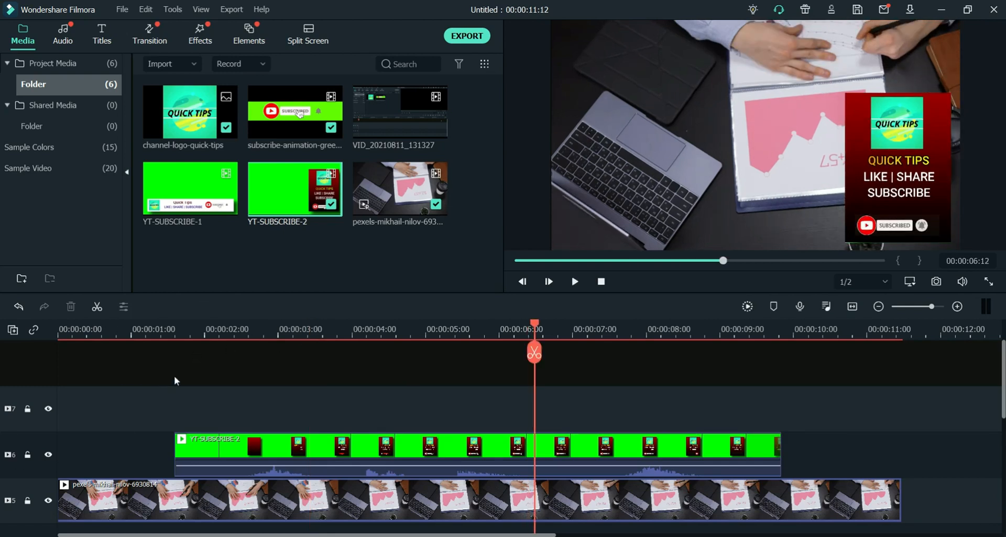
left_click(167, 330)
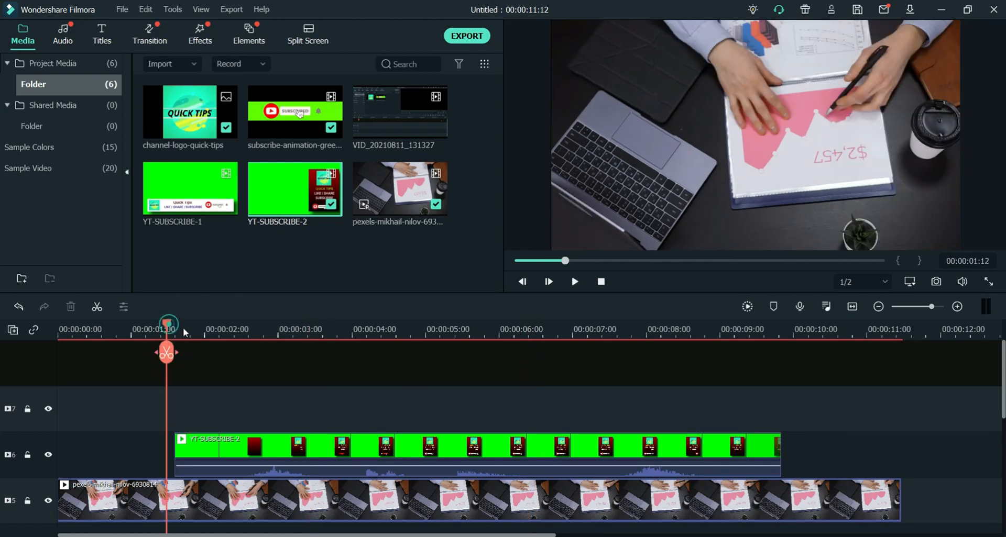
left_click_drag(184, 328, 196, 329)
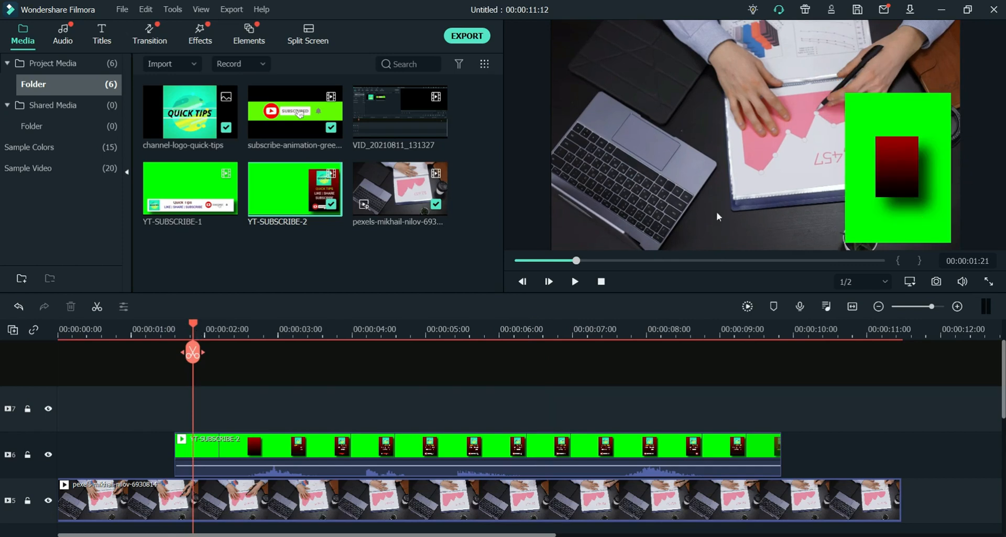
left_click_drag(197, 330, 253, 337)
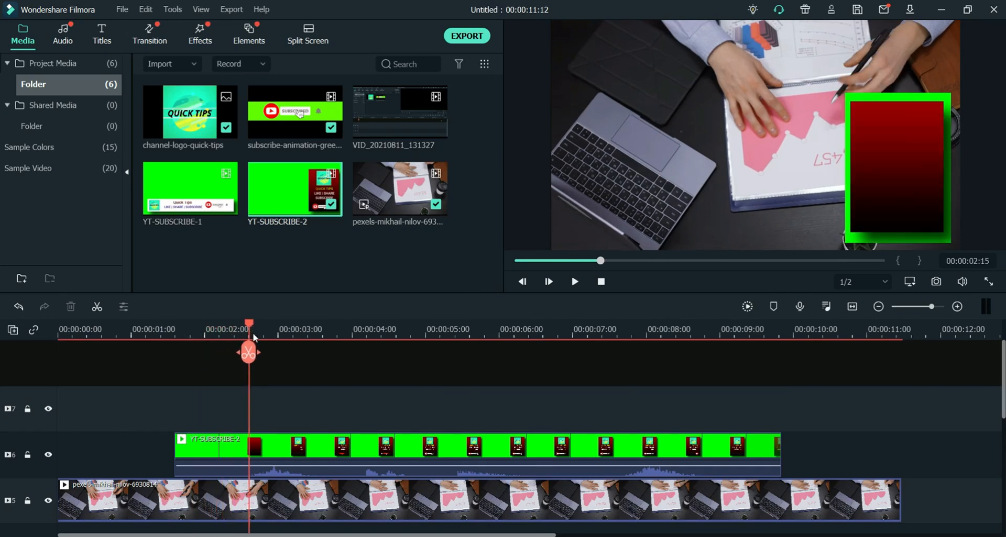
- Split the YT-SUBSCRIBE-2 clip at 00:00:02:03 and apply the green screen chroma key to the opening piece only
left_click_drag(253, 338, 215, 339)
left_click(208, 459)
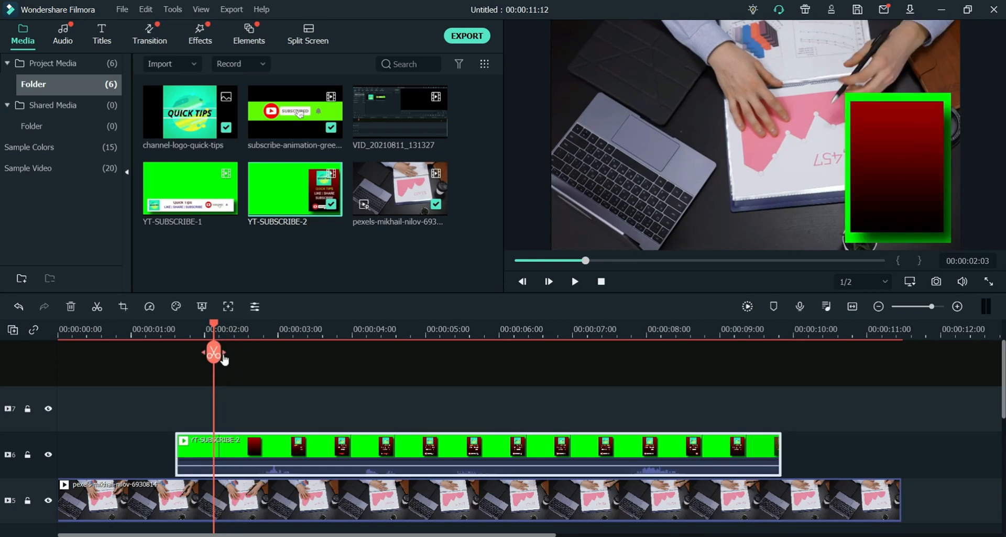
left_click(214, 353)
left_click(190, 451)
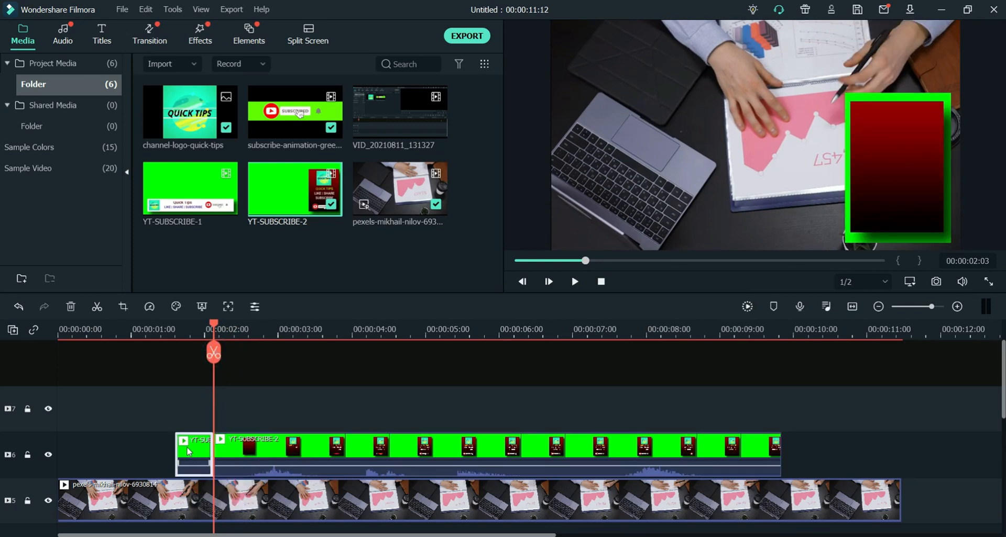
right_click(190, 451)
left_click(225, 457)
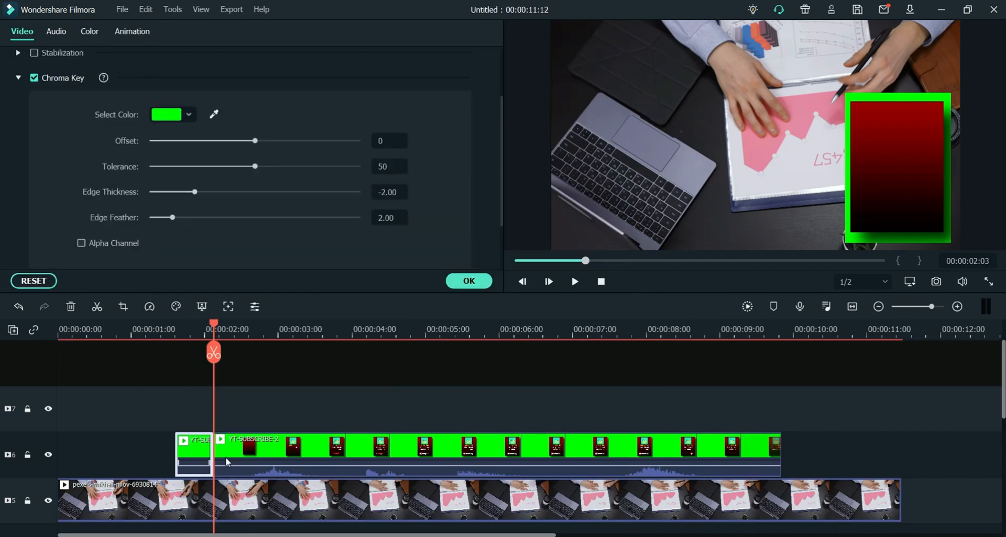
left_click(469, 281)
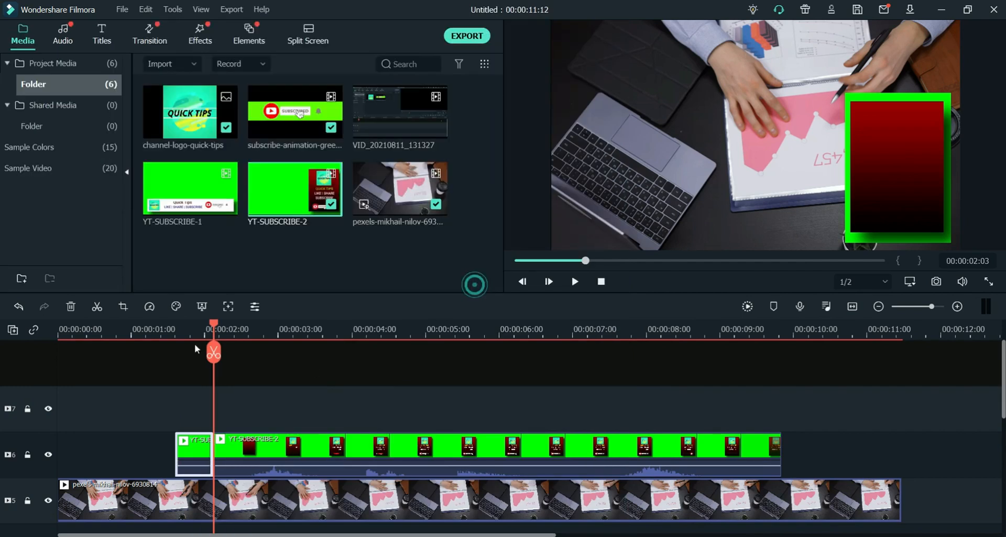
- Play the overlay from about 00:00:01:01 to check the keyed opening against the rest of the clip
left_click(155, 331)
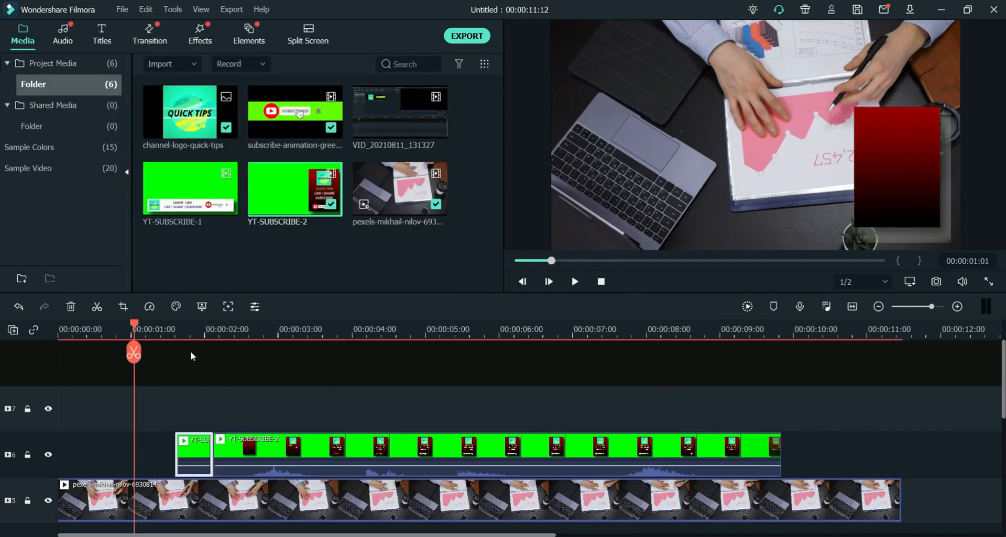
key("space")
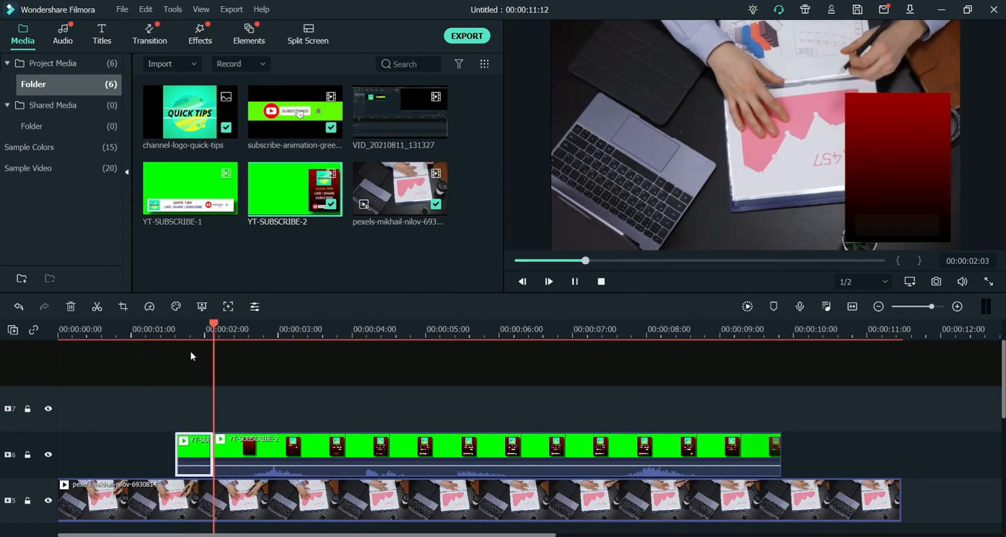
key("space")
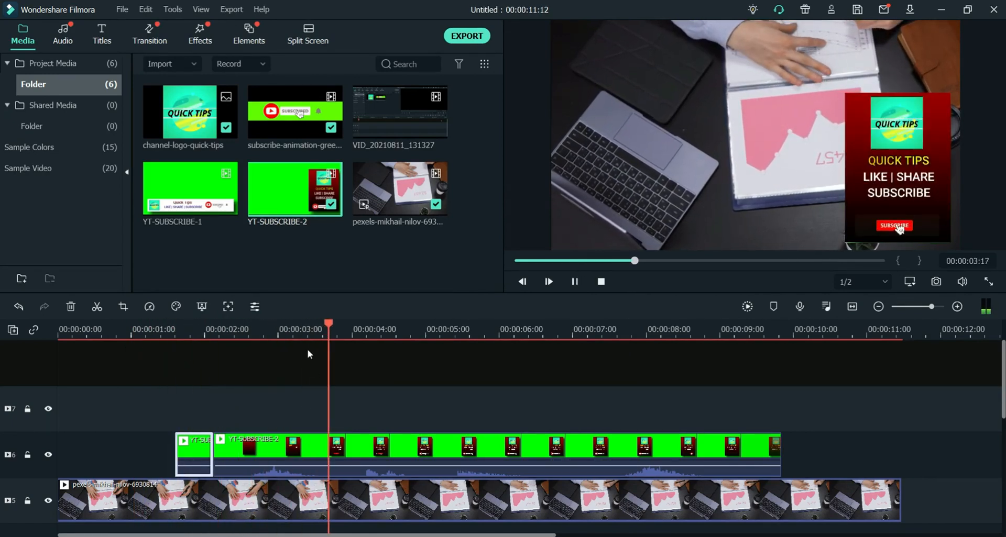
- Split the rest of the YT-SUBSCRIBE-2 clip at 00:00:02:07 and apply the green screen chroma key to the short piece before the cut
left_click_drag(340, 325, 226, 343)
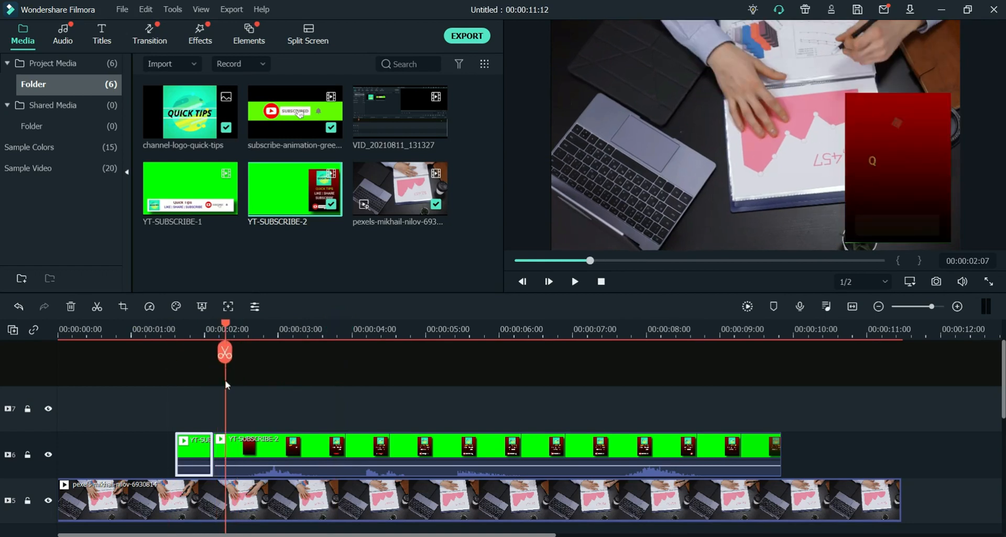
left_click(222, 453)
left_click(224, 354)
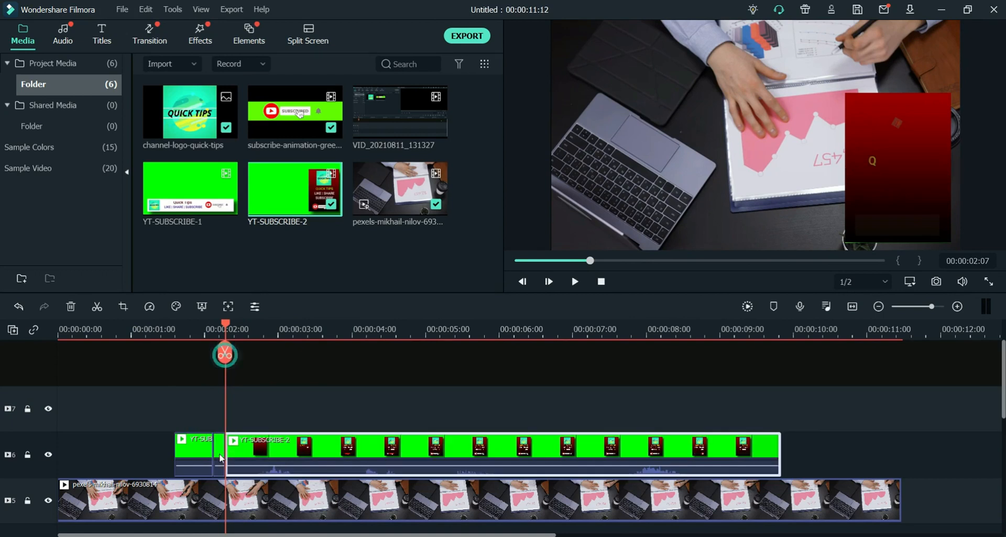
right_click(220, 447)
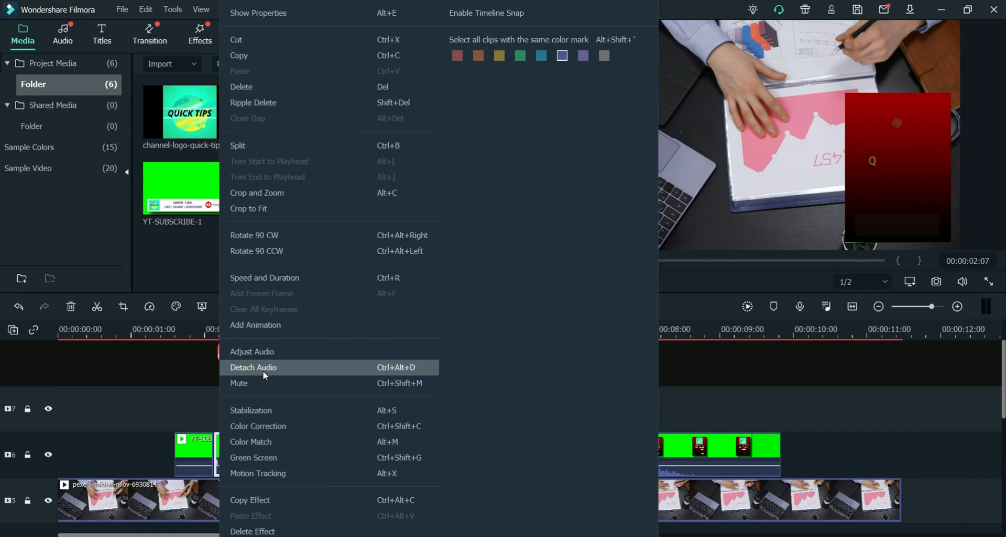
left_click(256, 456)
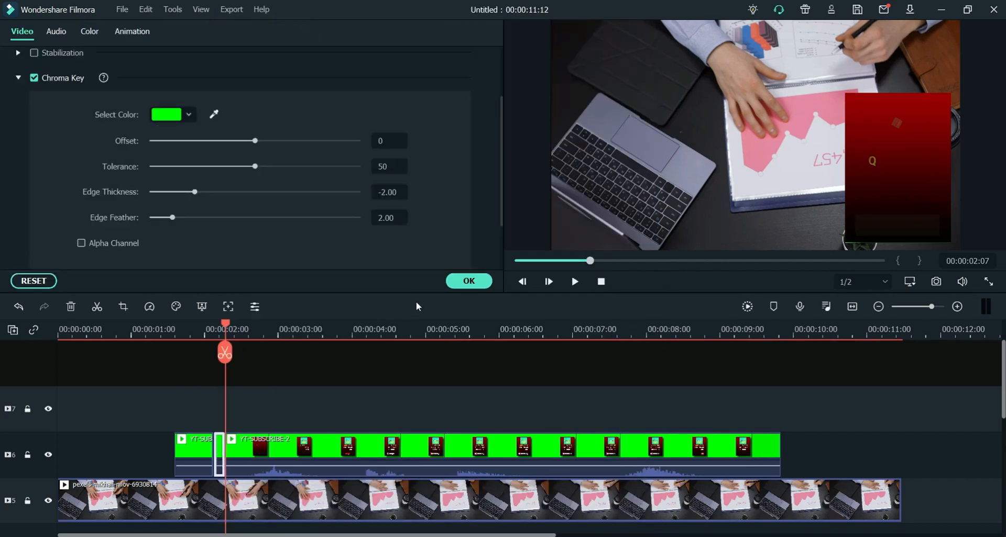
left_click(461, 282)
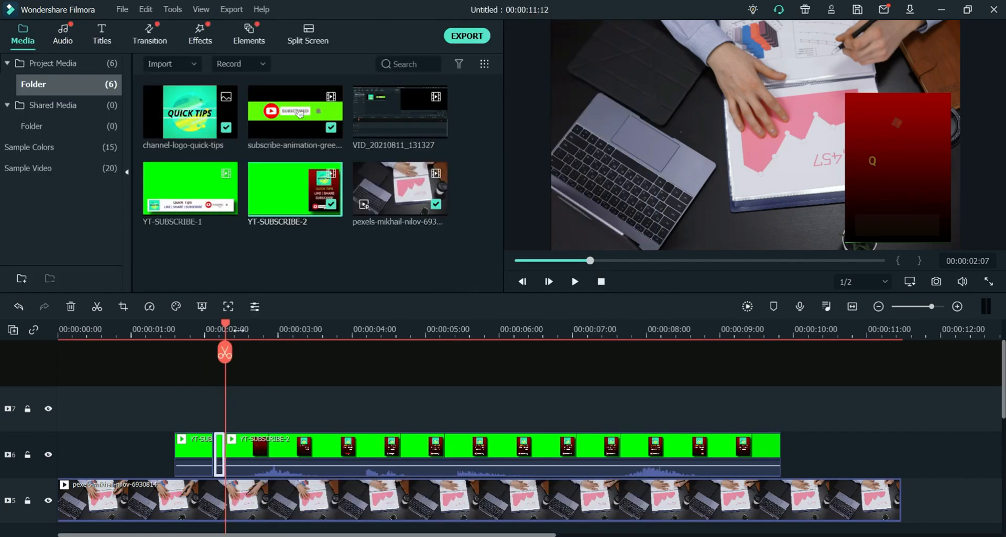
- Play the timeline from before the YT-SUBSCRIBE-2 overlay to past its end to check the keyed opening and the closing animation
left_click(117, 331)
key("space")
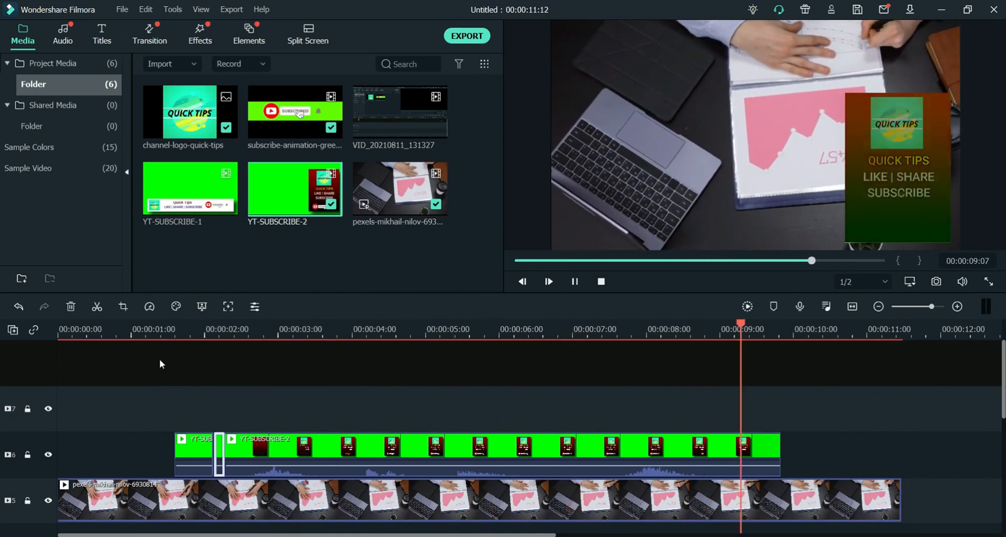
key("space")
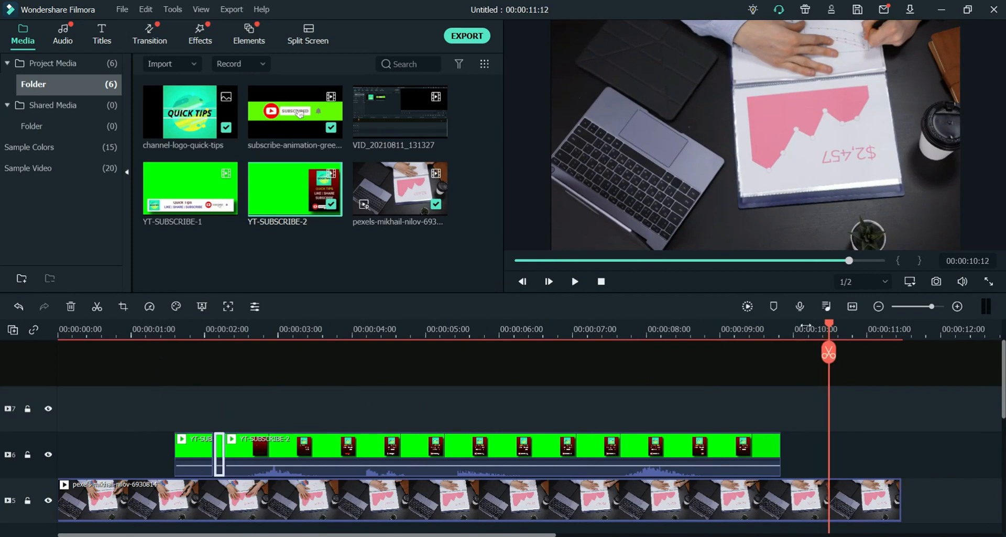
- Split the long remaining YT-SUBSCRIBE-2 clip at 00:00:09:07 and apply the green screen chroma key to the closing piece only
left_click_drag(828, 329, 756, 343)
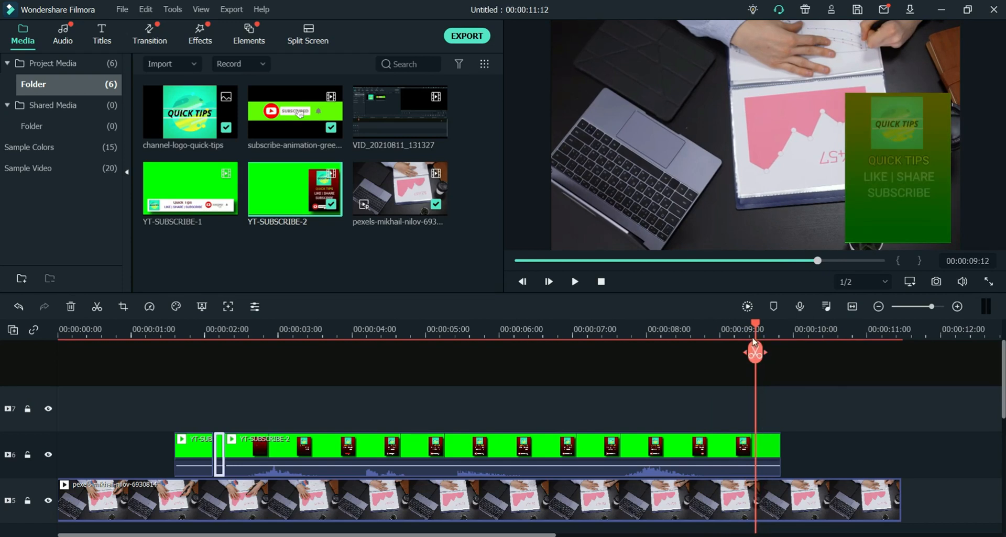
left_click_drag(754, 341, 732, 431)
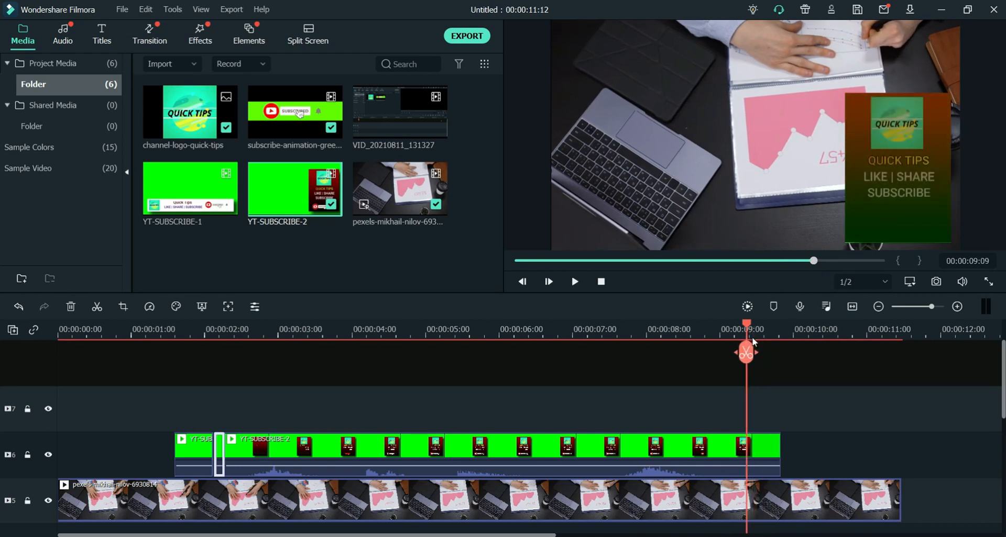
left_click(758, 448)
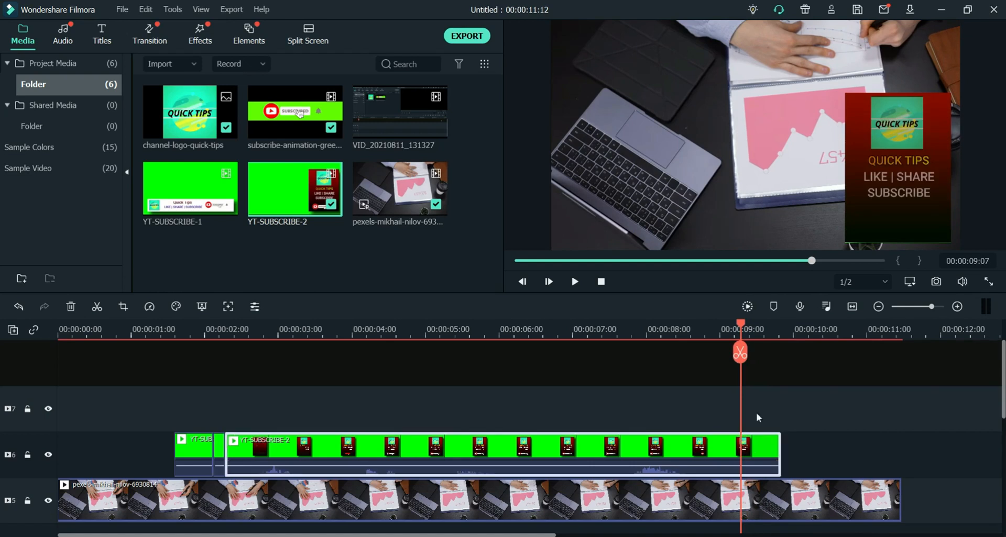
left_click(743, 361)
right_click(678, 456)
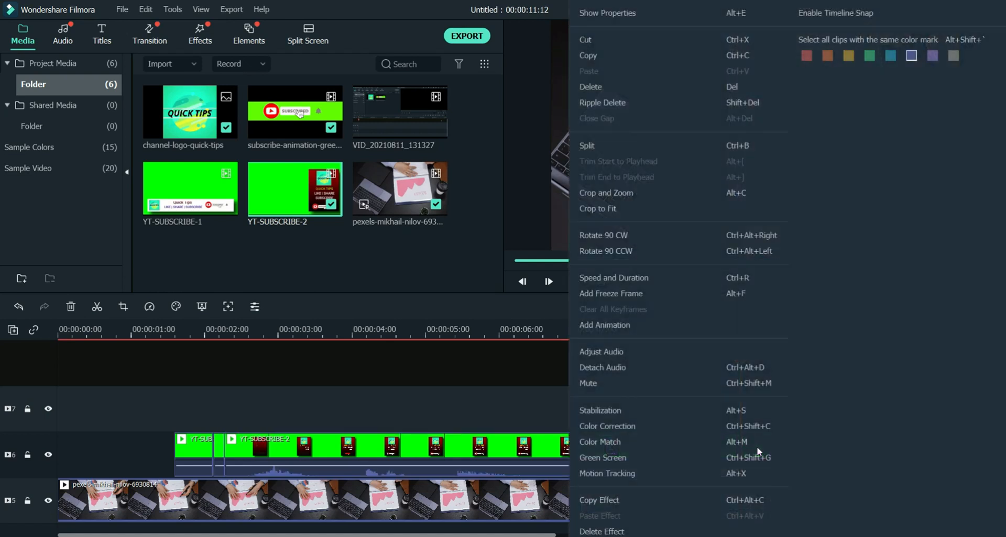
left_click(678, 456)
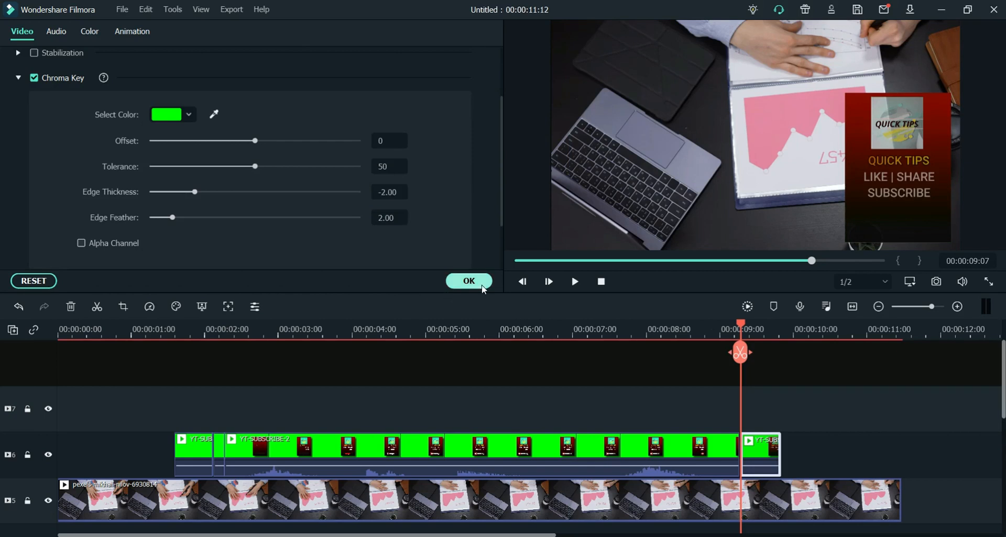
left_click(469, 281)
- Play the overlay from about 00:00:08 through its end to check the keyed closing animation
left_click(656, 336)
key("space")
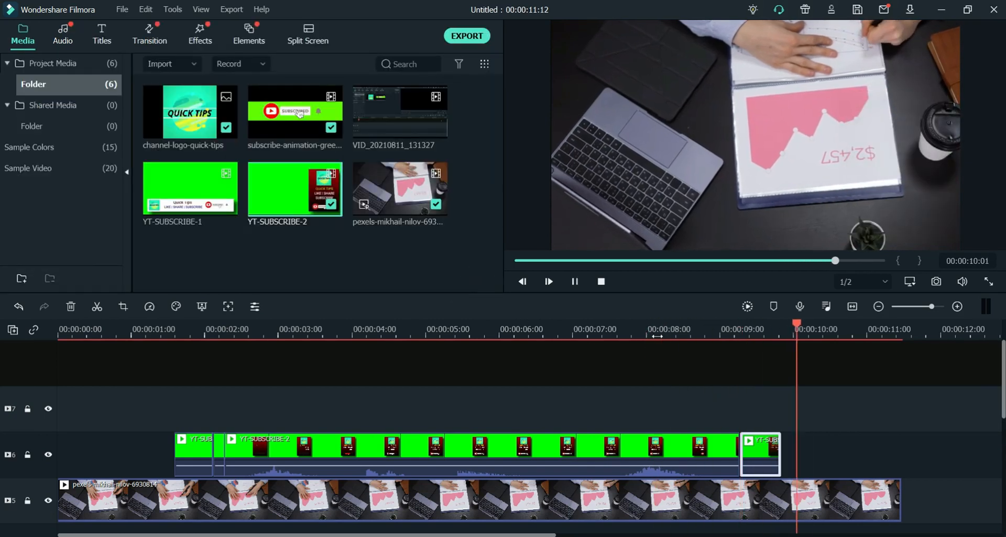
key("End")
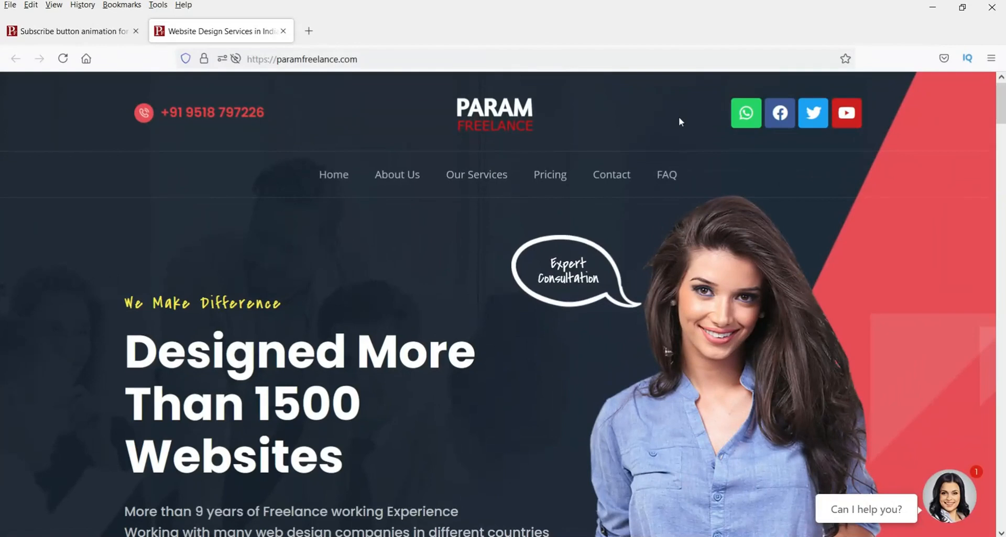
- Look over the opening section of the paramfreelance.com home page in the browser
scroll(679, 122, "down", 1)
scroll(679, 123, "down", 4)
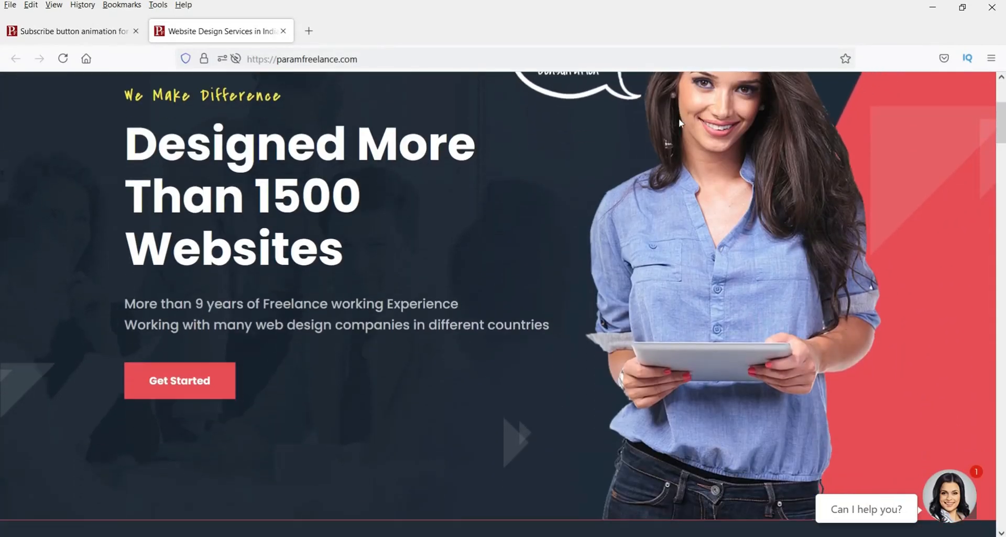
scroll(679, 123, "up", 8)
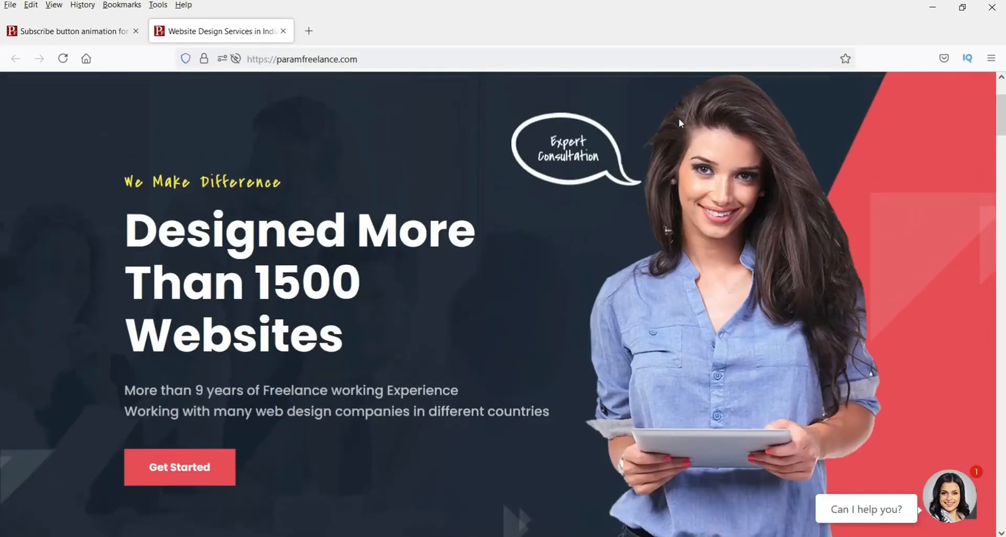
- Go to the open subscribe button animation service page and review its description and the Type 1 and Type 2 offers
left_click(55, 32)
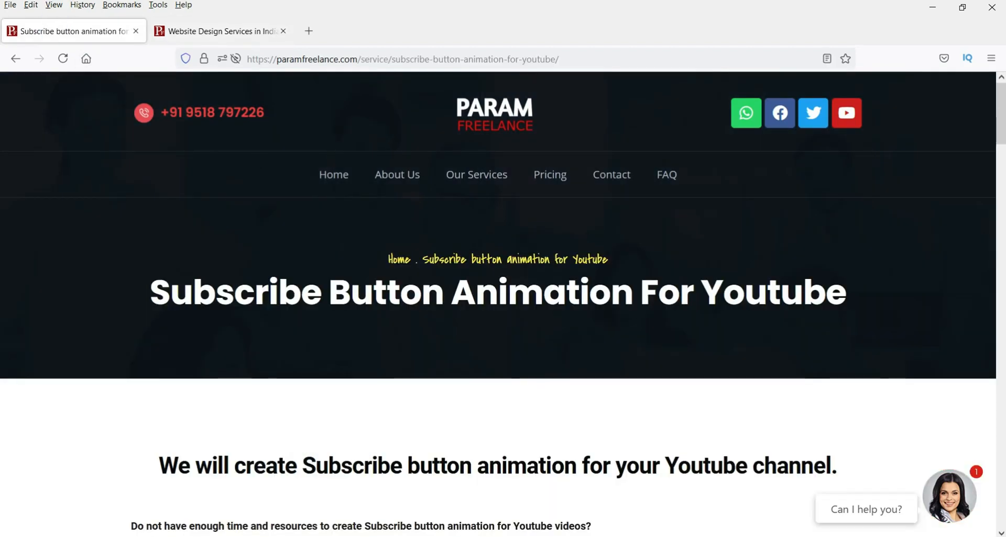
scroll(665, 300, "down", 6)
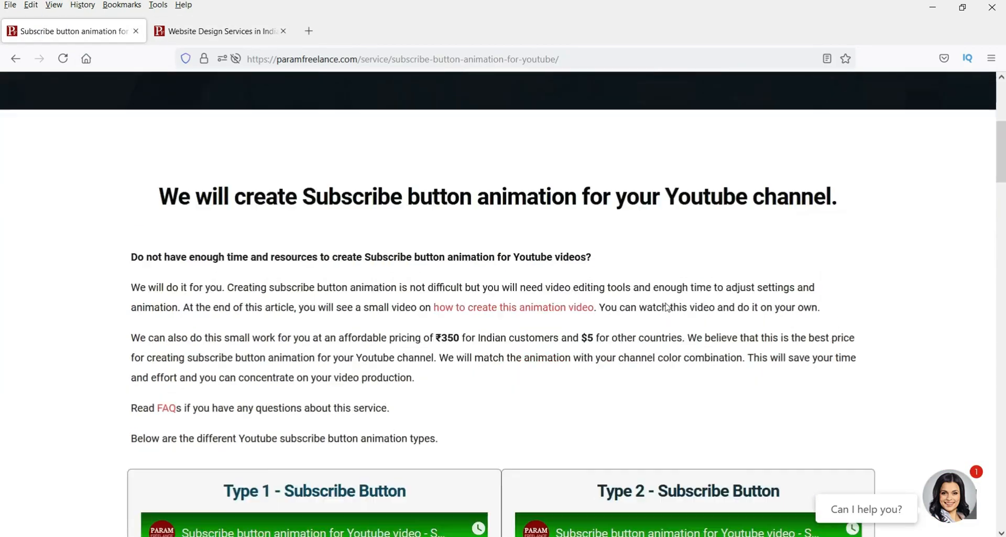
scroll(666, 308, "down", 5)
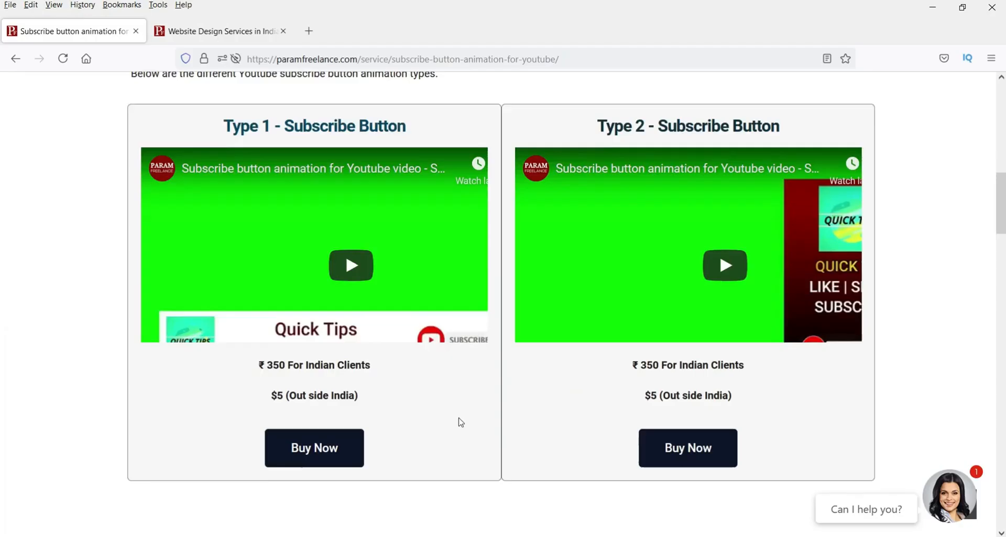
scroll(817, 401, "down", 5)
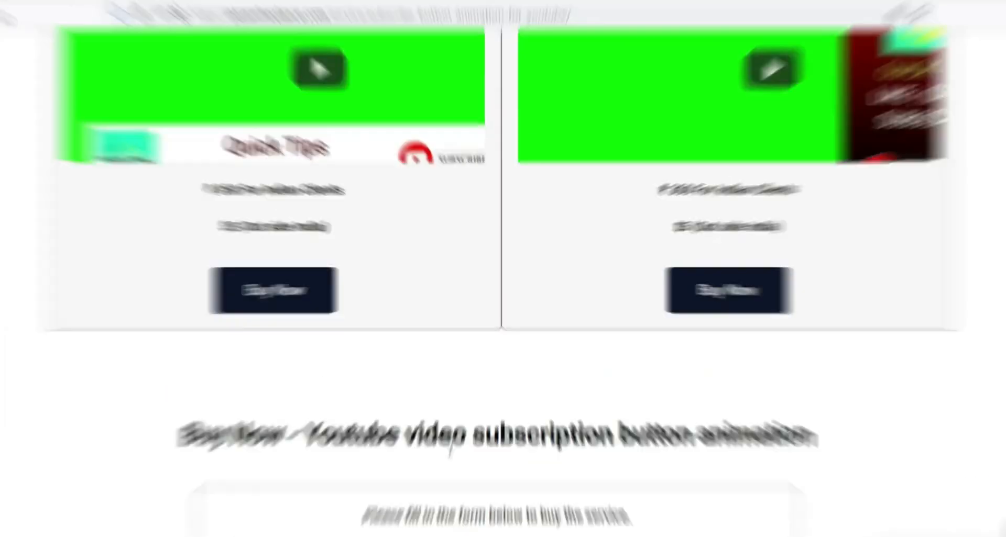